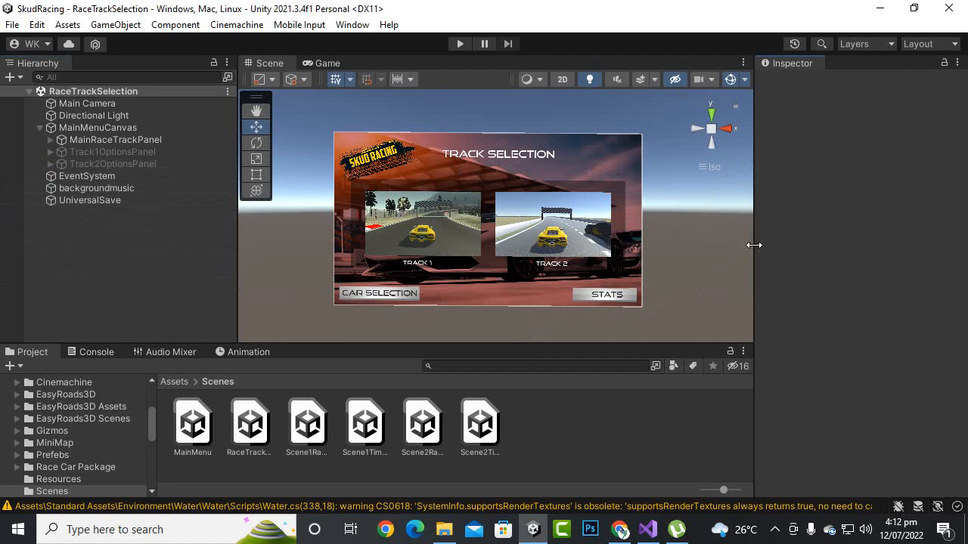
# Deactivate MainRaceTrackPanel and activate Track1OptionsPanel in the scene
pyautogui.moveTo(753, 244); pyautogui.dragTo(772, 244)
pyautogui.scroll(1, 527, 278)
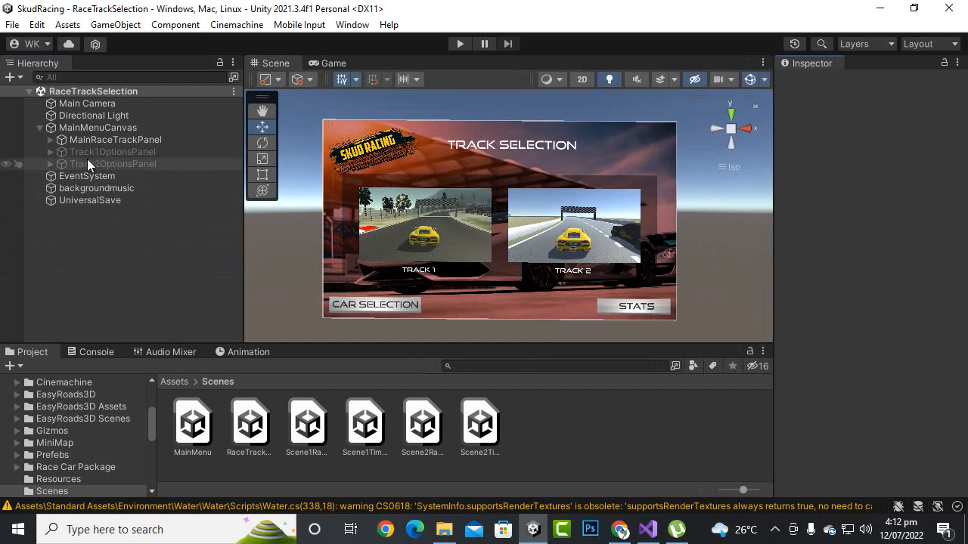
pyautogui.click(101, 140)
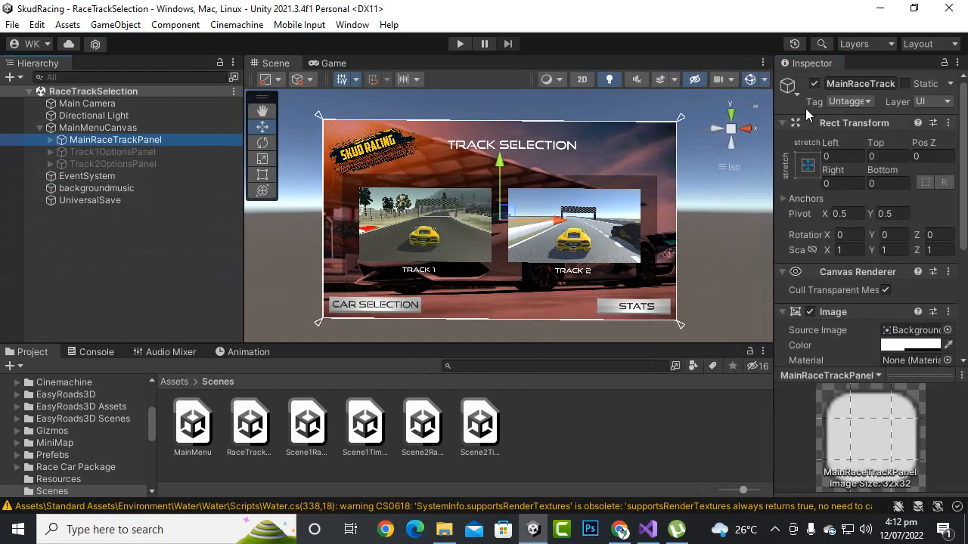
pyautogui.click(814, 83)
pyautogui.click(144, 152)
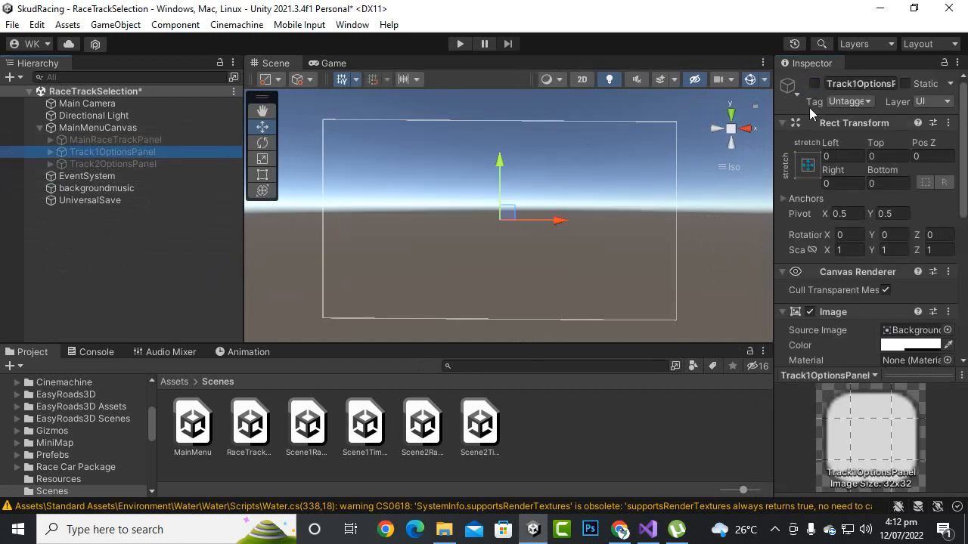
pyautogui.click(814, 83)
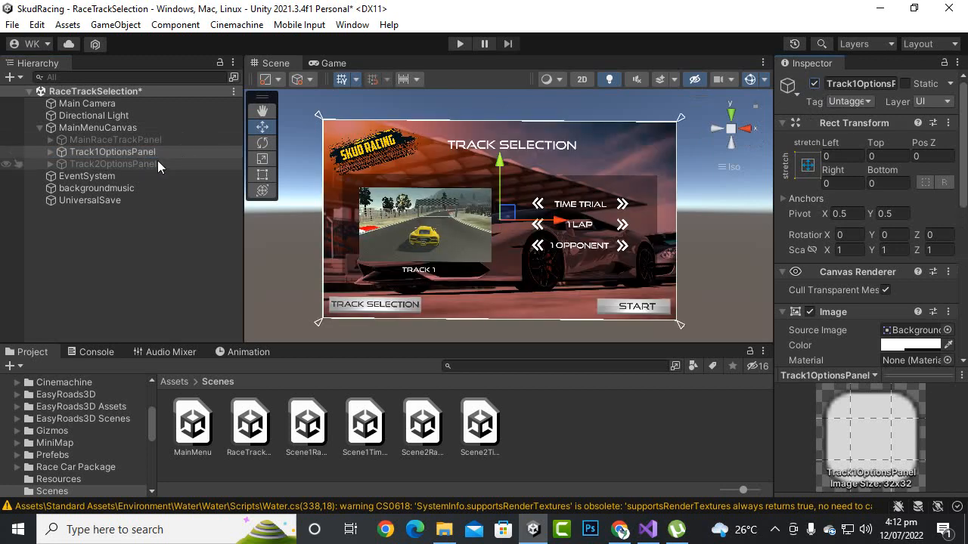
# Make Track 1's backopponentbutton and forwardopponentbutton children of the oponent text inside its options group
pyautogui.click(52, 152)
pyautogui.scroll(3, 620, 276)
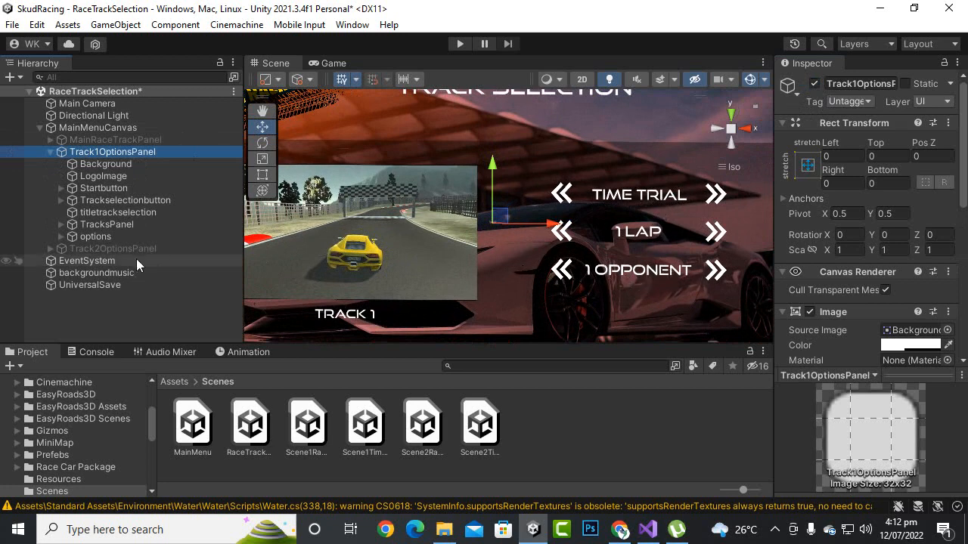
pyautogui.click(62, 237)
pyautogui.scroll(-3, 150, 192)
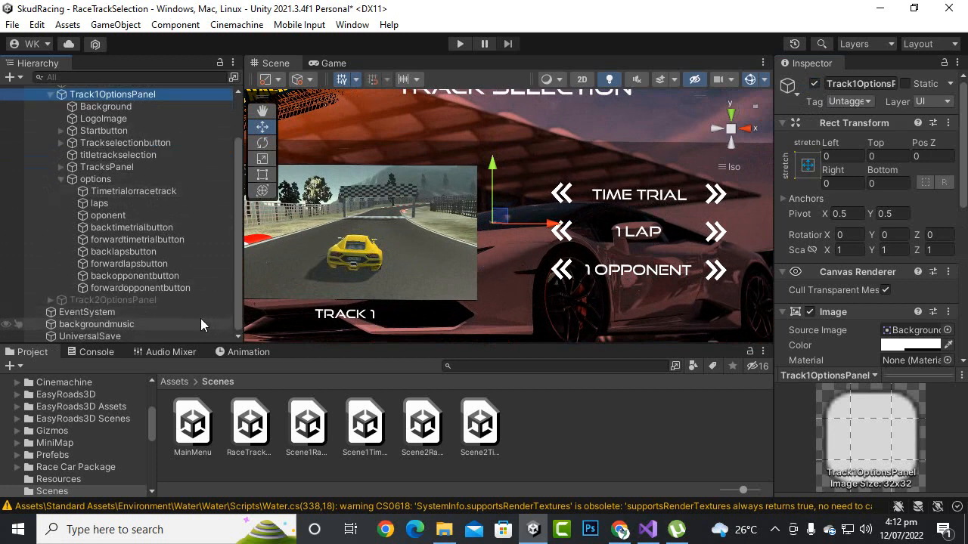
pyautogui.click(181, 293)
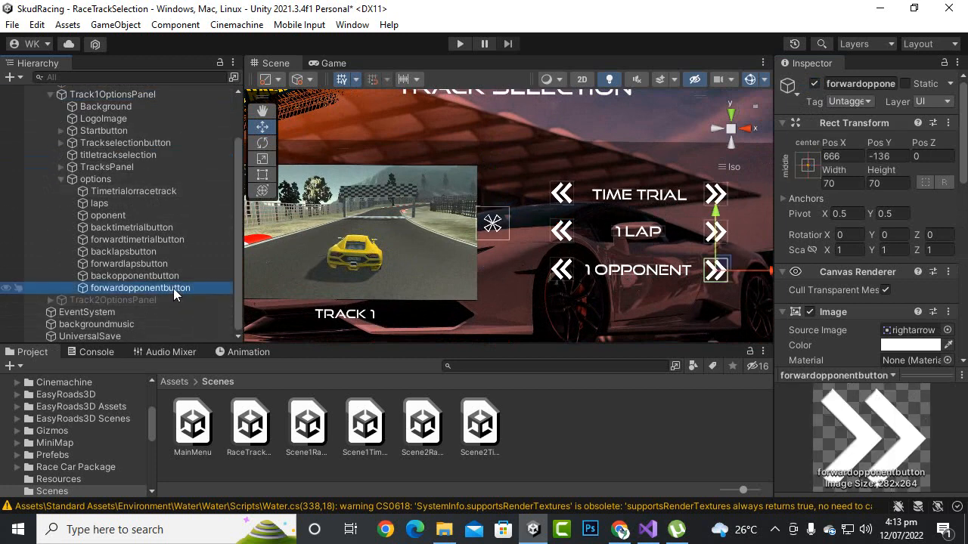
pyautogui.keyDown('ctrl'); pyautogui.click(171, 276); pyautogui.keyUp('ctrl')
pyautogui.moveTo(171, 279); pyautogui.dragTo(118, 218)
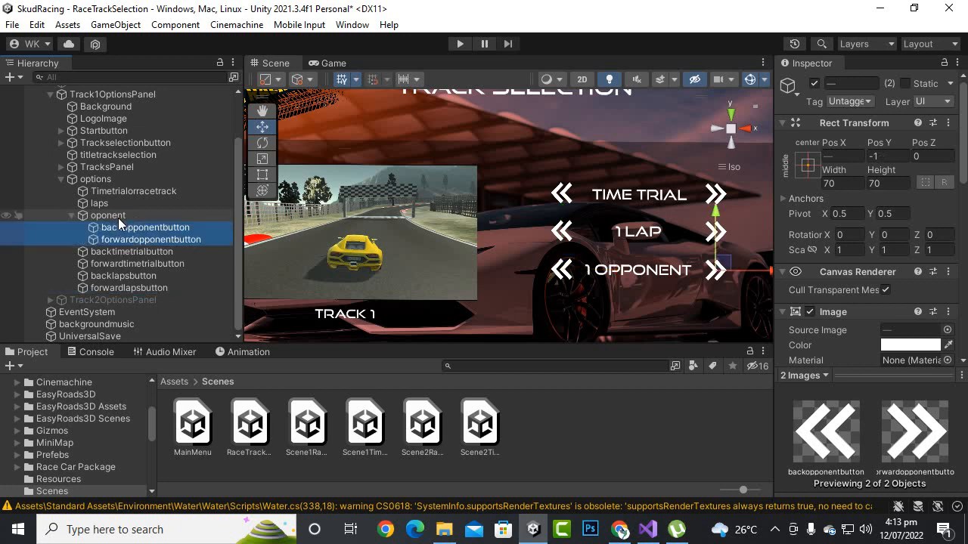
# Toggle Track 1's oponent object off and on to check that its arrow buttons follow, leaving it active and collapsed
pyautogui.click(118, 218)
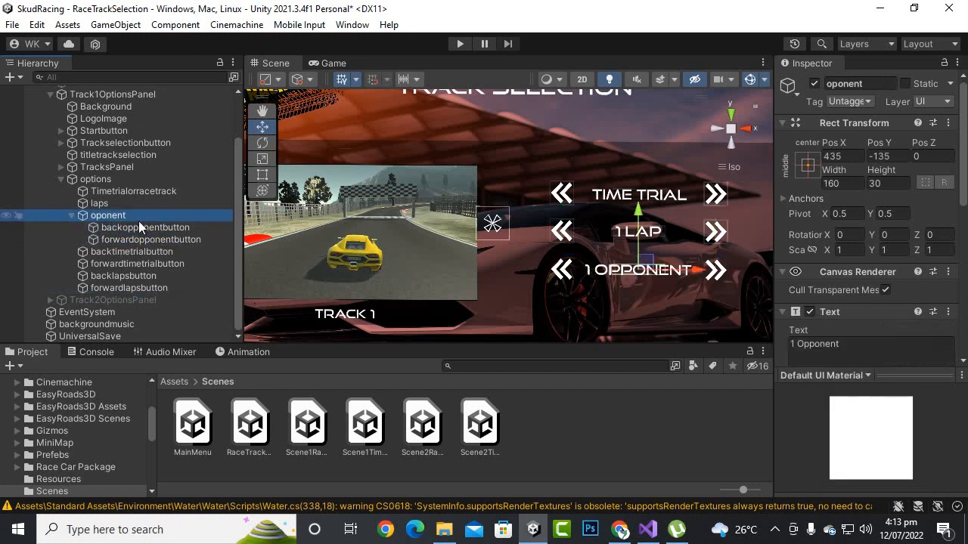
pyautogui.click(814, 83)
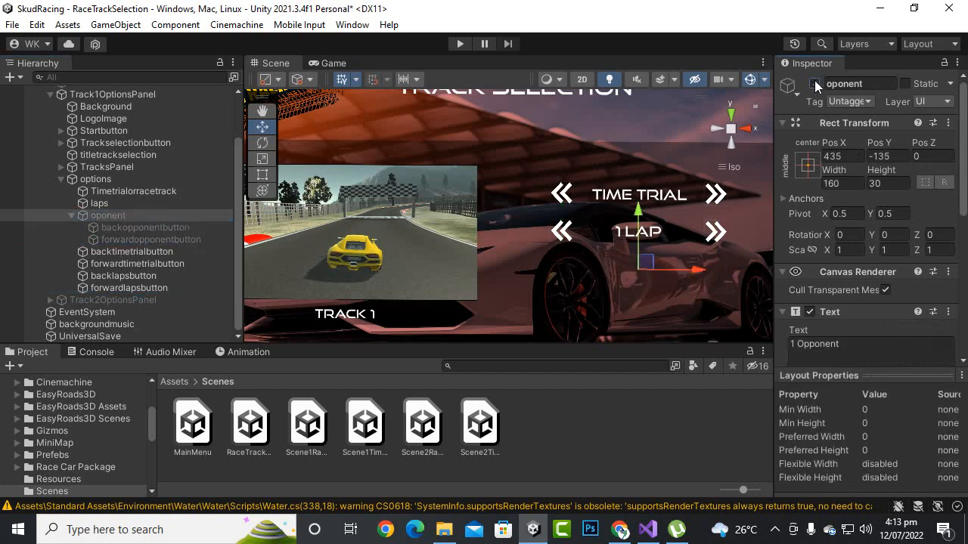
pyautogui.click(814, 83)
pyautogui.click(815, 83)
pyautogui.click(814, 83)
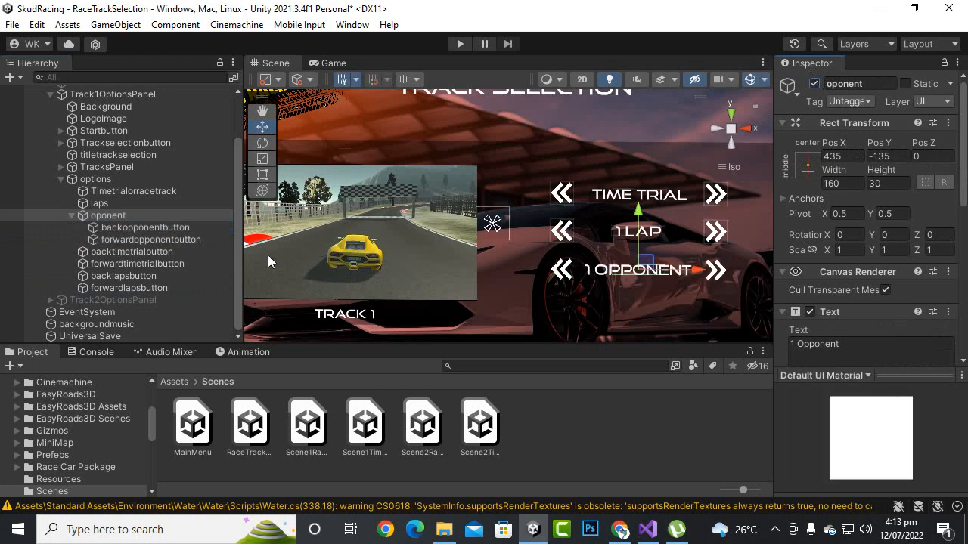
pyautogui.click(71, 217)
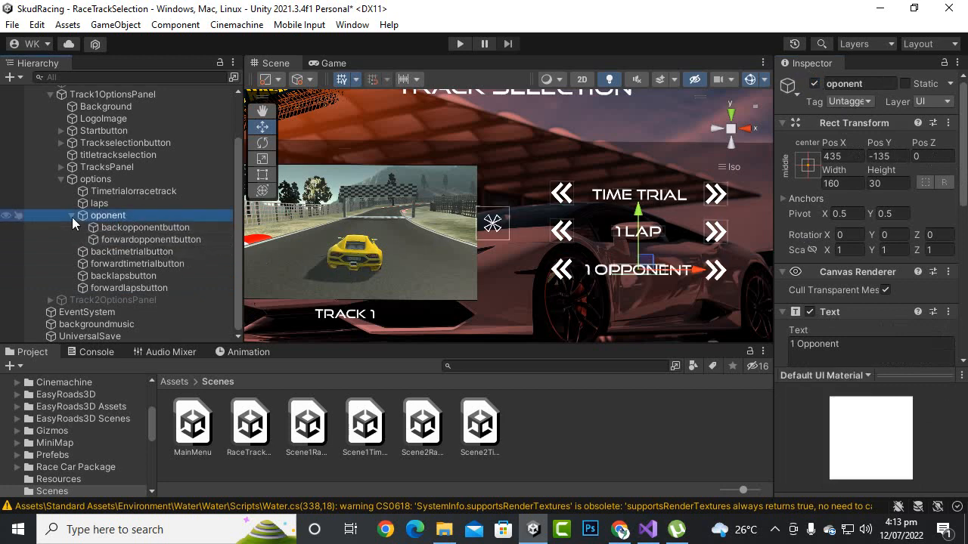
pyautogui.click(72, 216)
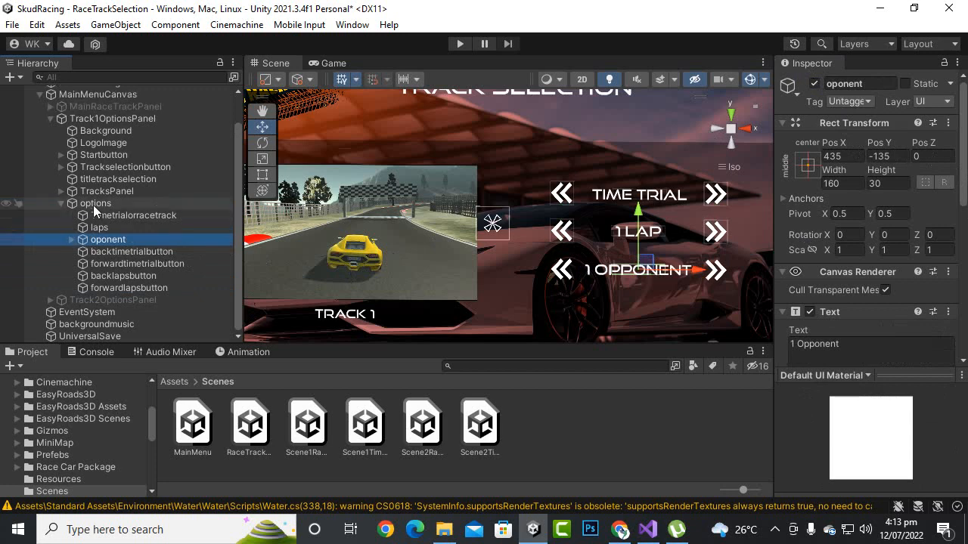
pyautogui.click(98, 119)
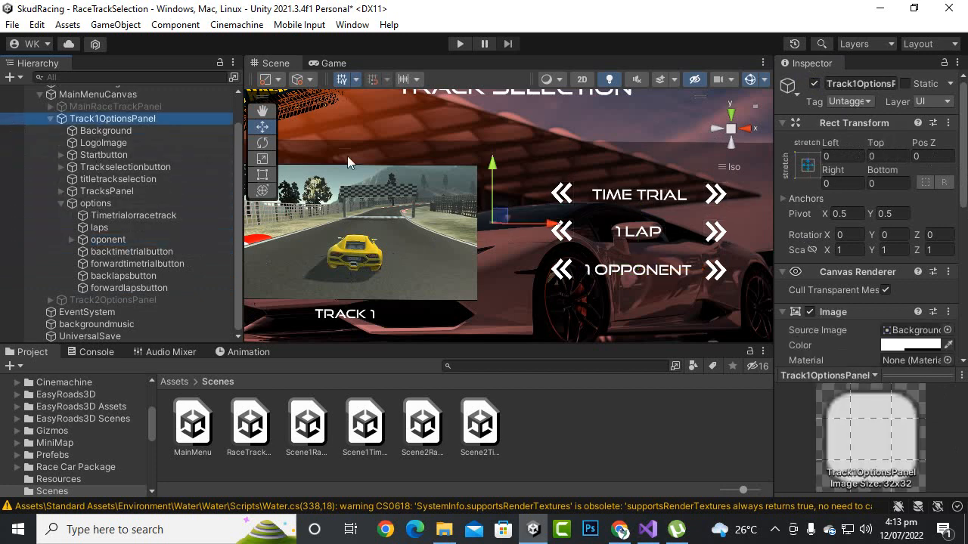
pyautogui.click(814, 83)
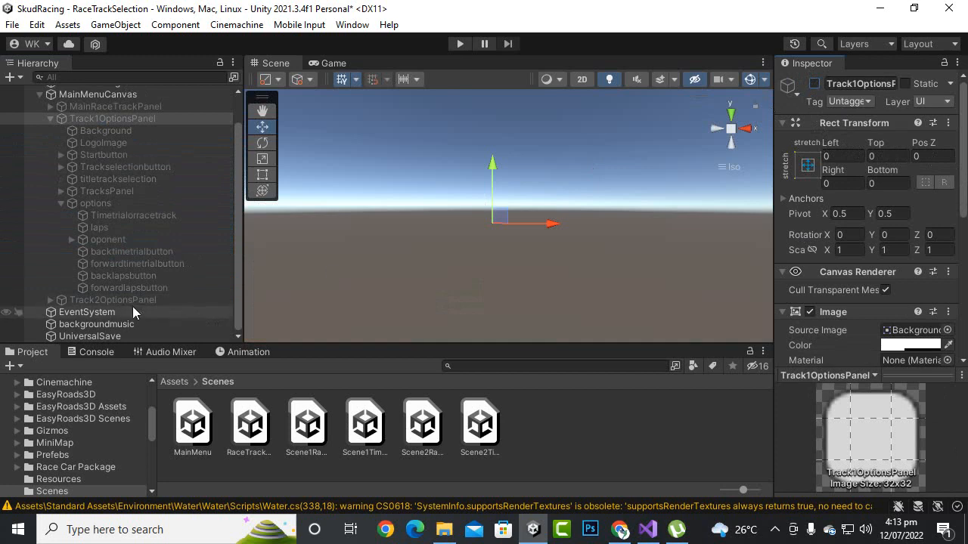
pyautogui.click(815, 84)
# Deactivate the oponent object inside Track1OptionsPanel's options group
pyautogui.click(108, 239)
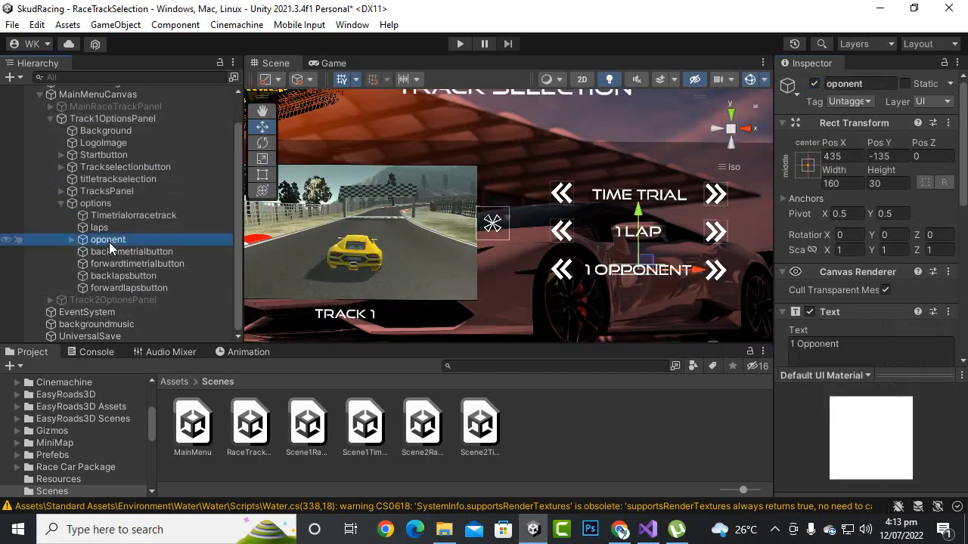
pyautogui.click(70, 239)
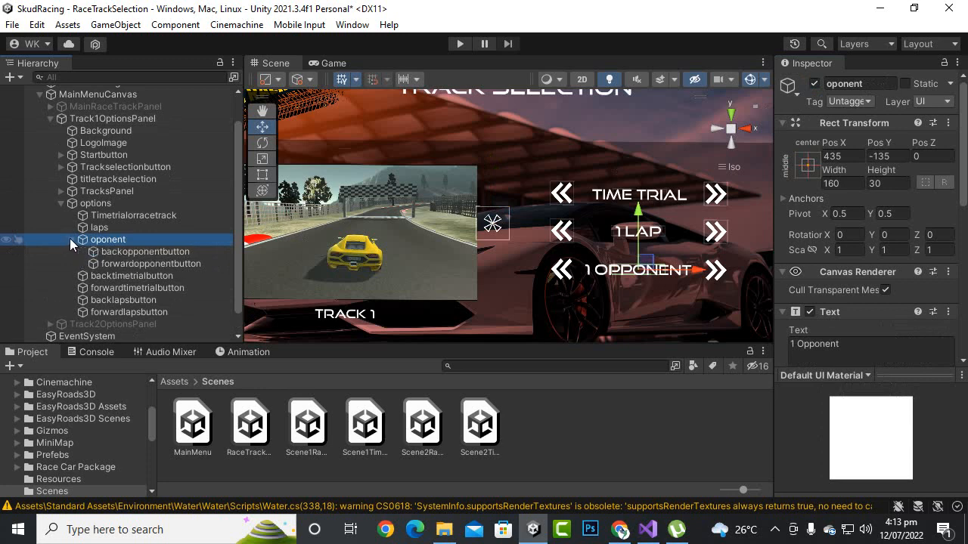
pyautogui.click(70, 239)
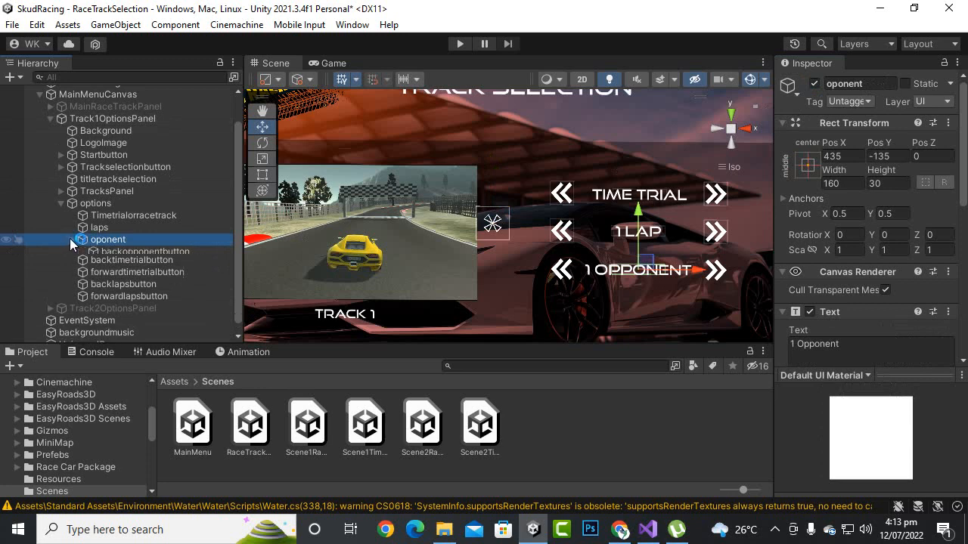
pyautogui.click(814, 83)
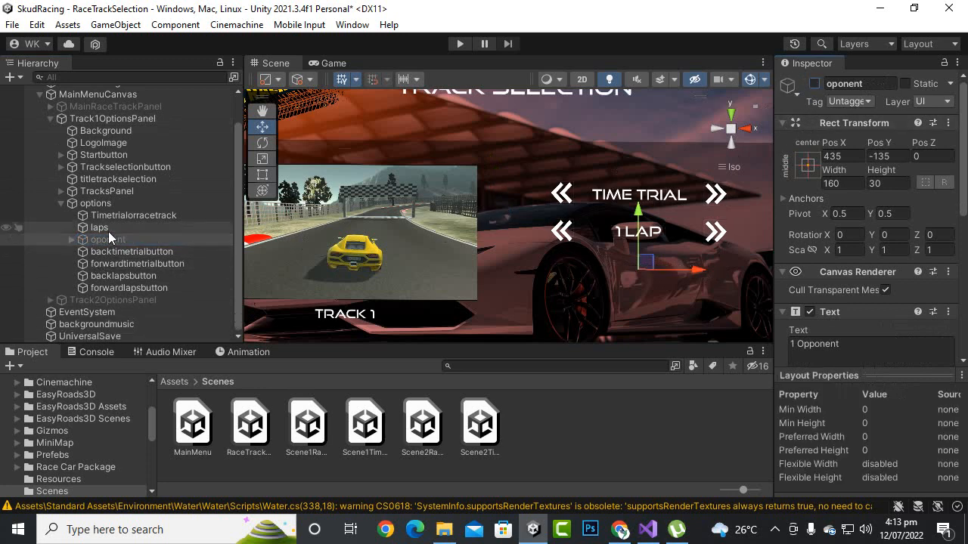
# Deactivate and collapse Track1OptionsPanel, and activate Track2OptionsPanel
pyautogui.click(112, 119)
pyautogui.click(815, 83)
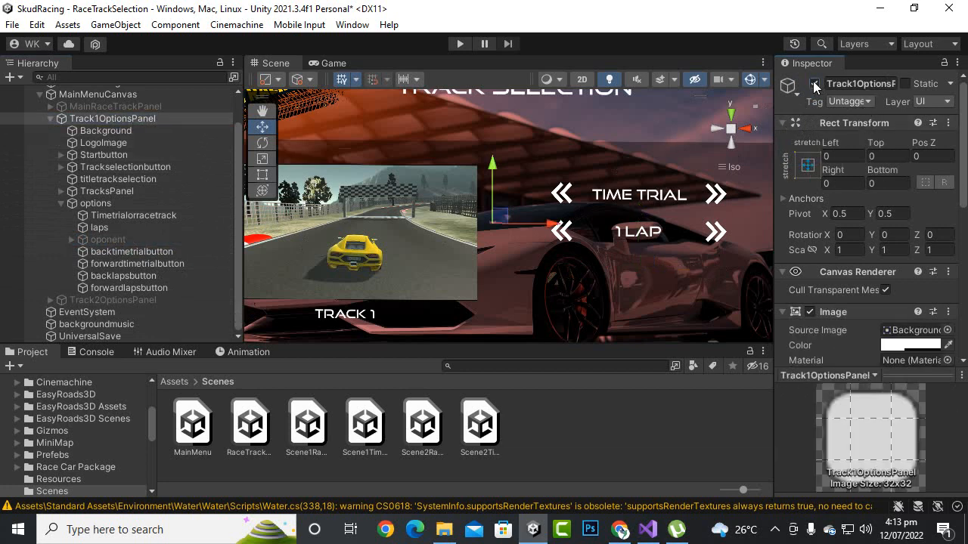
pyautogui.click(51, 119)
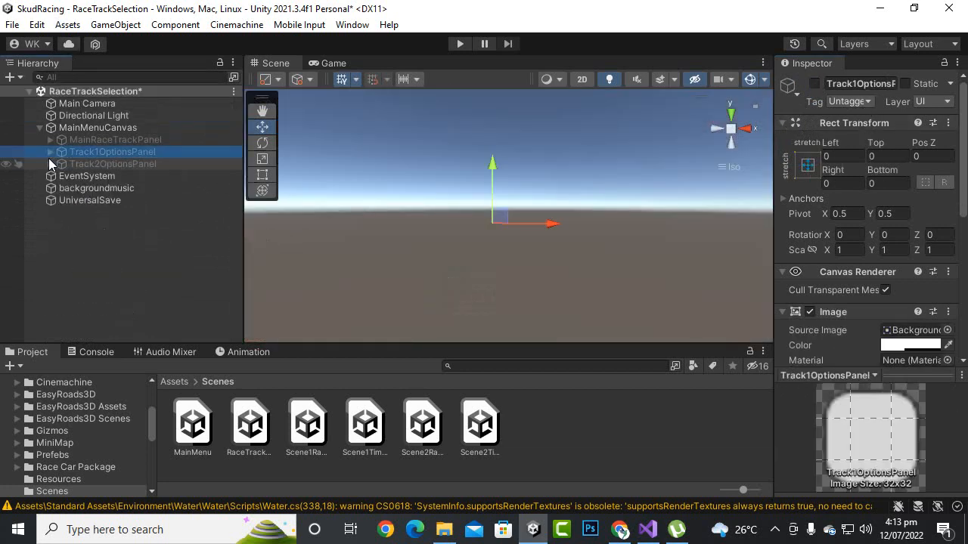
pyautogui.click(95, 164)
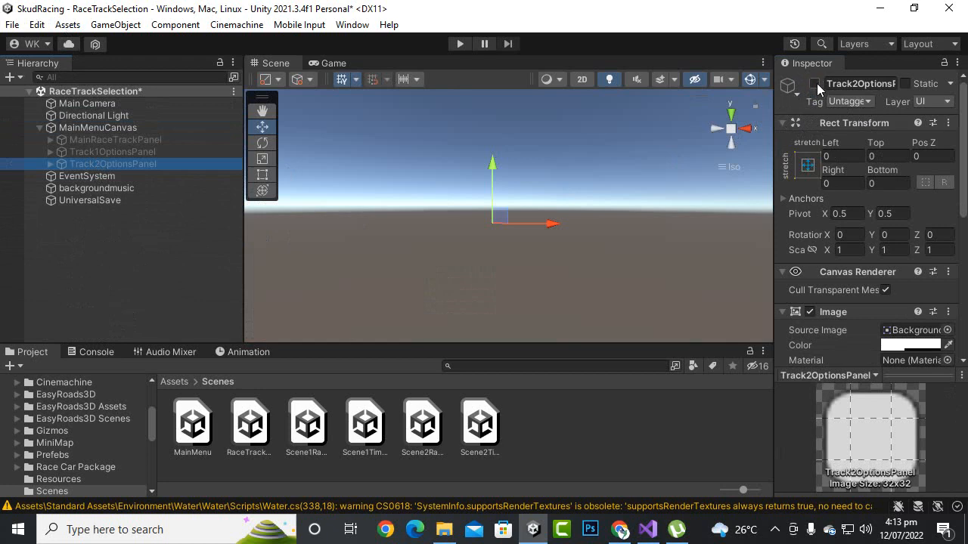
pyautogui.click(813, 84)
# Make Track 2's backopponentbutton and forwardopponentbutton children of its oponent text, and deactivate oponent
pyautogui.click(51, 164)
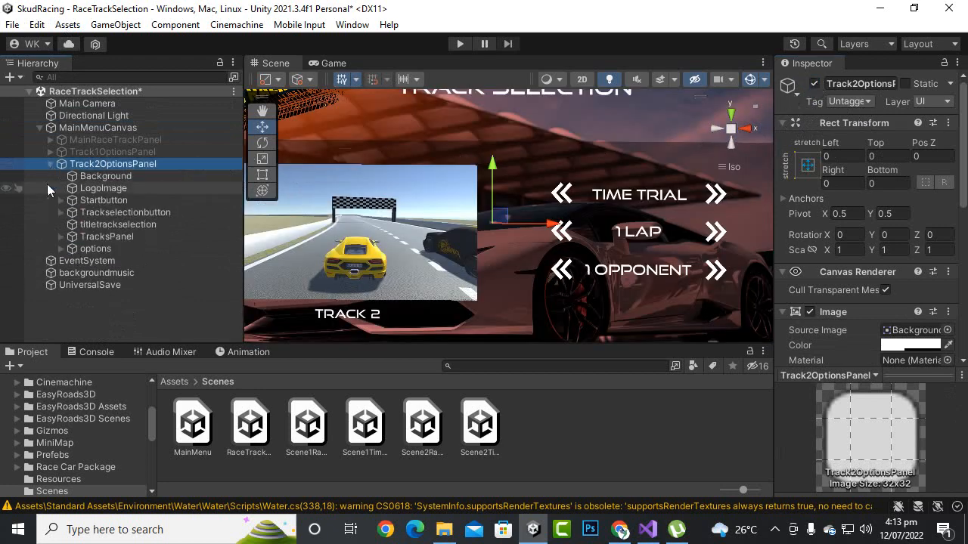
pyautogui.click(60, 248)
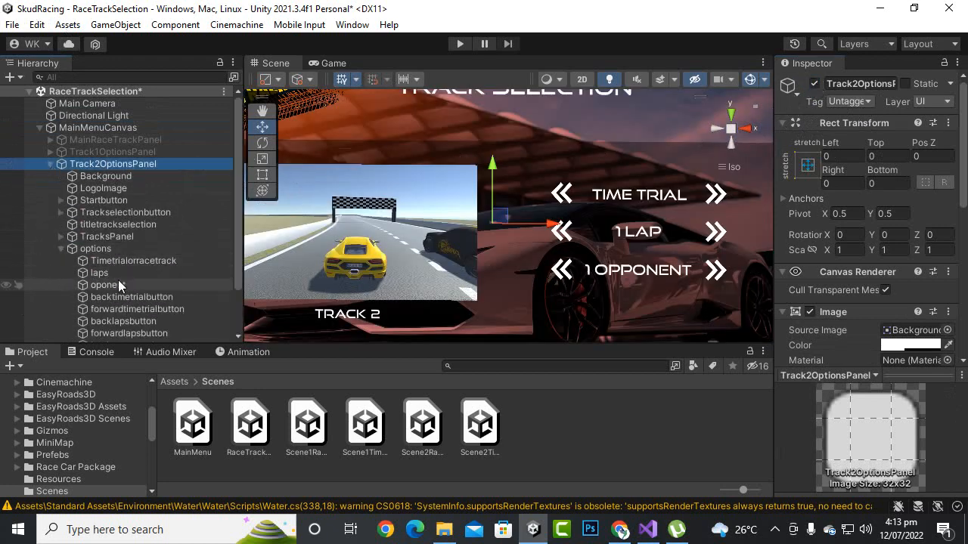
pyautogui.scroll(-3, 127, 288)
pyautogui.click(139, 300)
pyautogui.keyDown('ctrl'); pyautogui.click(139, 288); pyautogui.keyUp('ctrl')
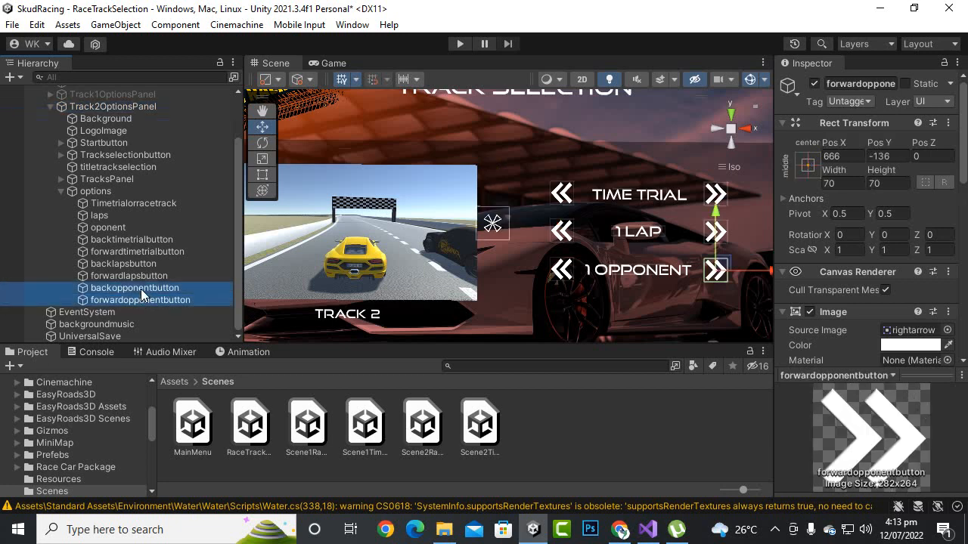
pyautogui.moveTo(149, 289); pyautogui.dragTo(115, 229)
pyautogui.click(109, 228)
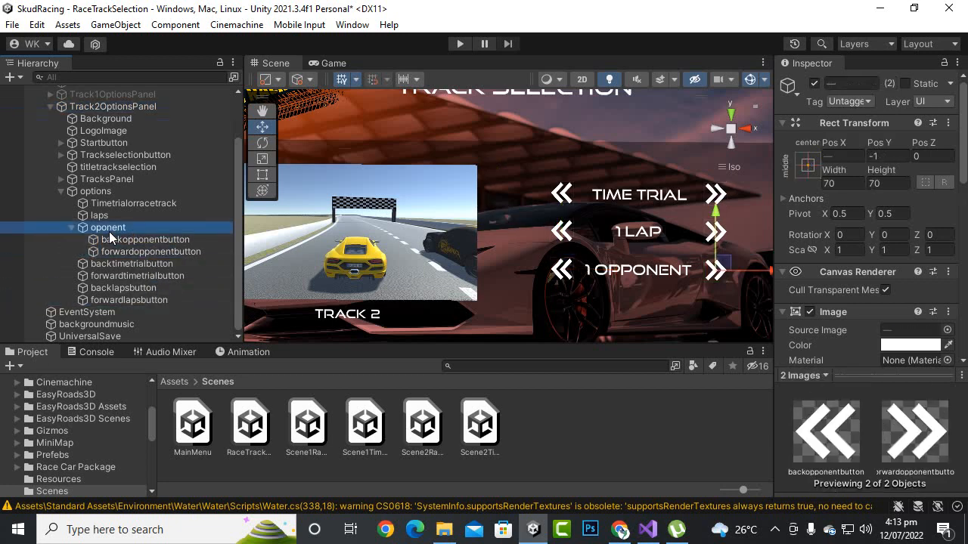
pyautogui.click(814, 84)
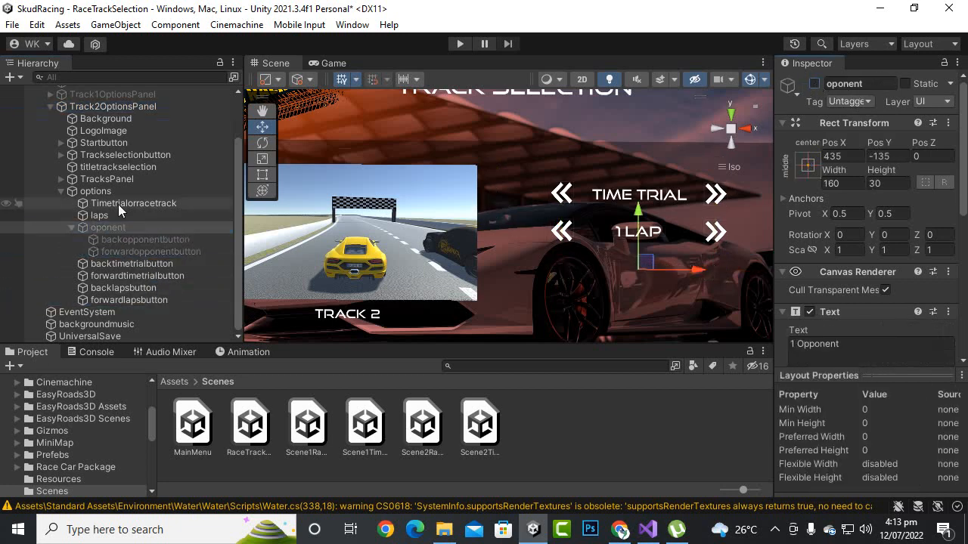
# Deactivate and collapse Track2OptionsPanel, and activate MainRaceTrackPanel, framing it in the scene
pyautogui.scroll(3, 133, 185)
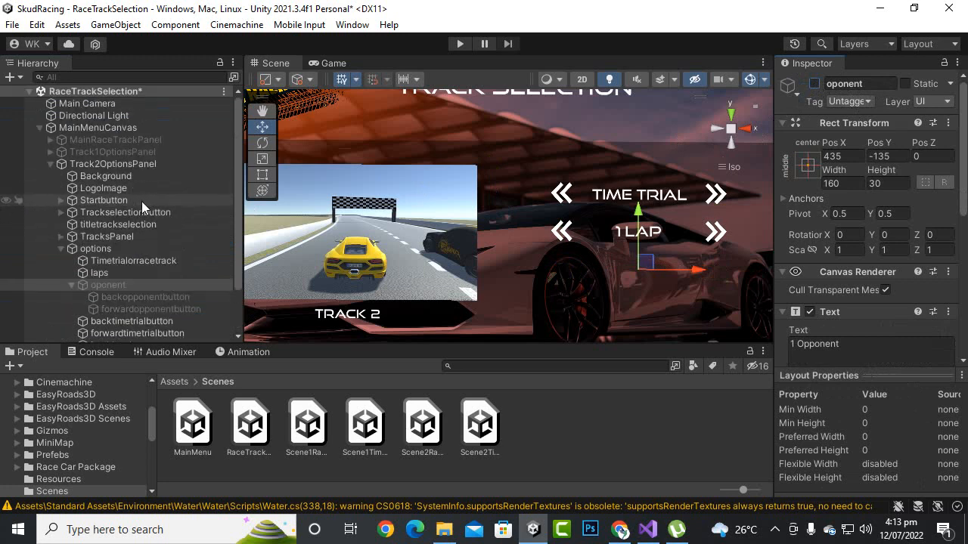
pyautogui.click(113, 164)
pyautogui.click(814, 84)
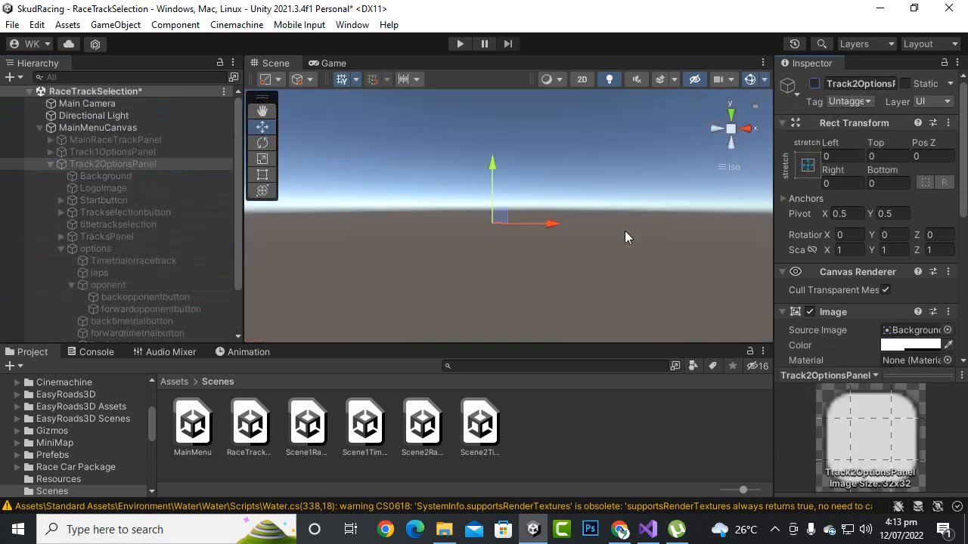
pyautogui.click(51, 163)
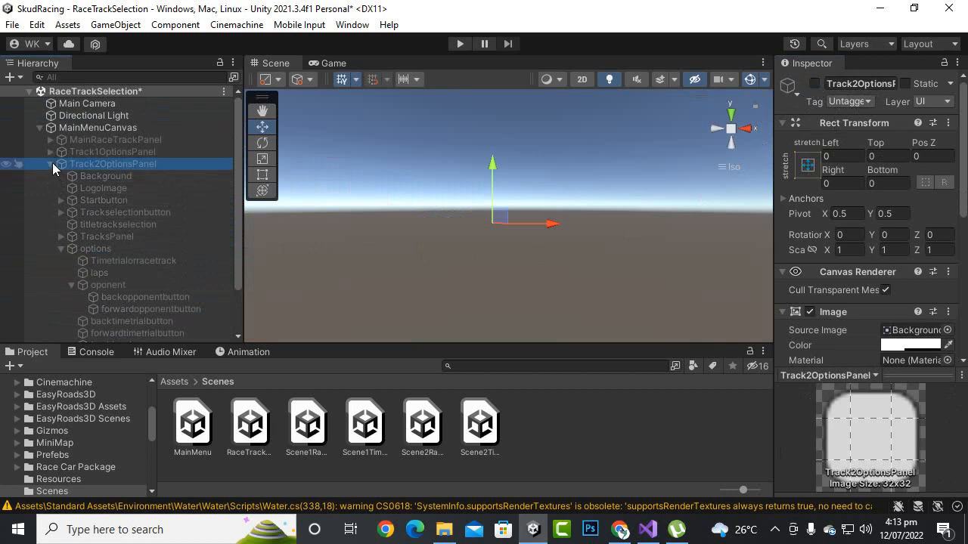
pyautogui.click(171, 140)
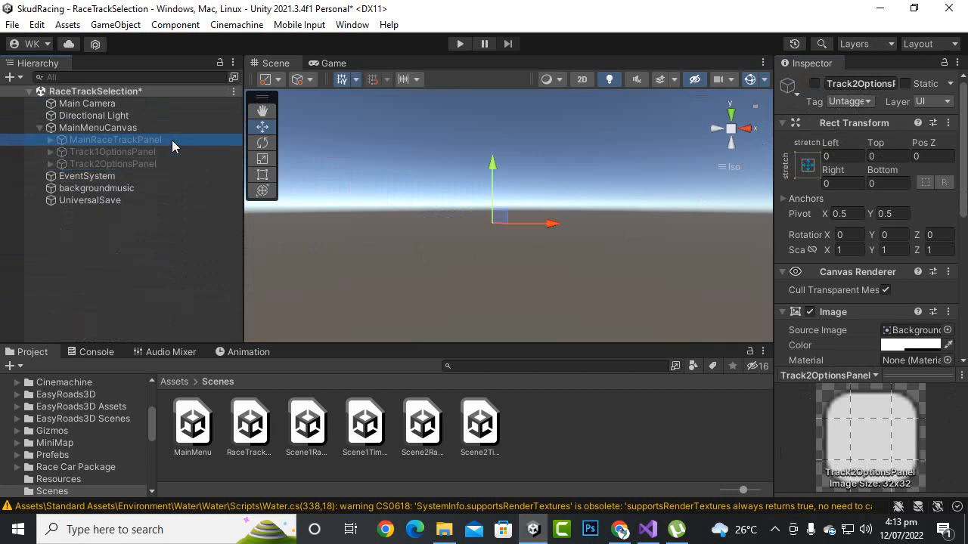
pyautogui.click(815, 84)
pyautogui.press('f')
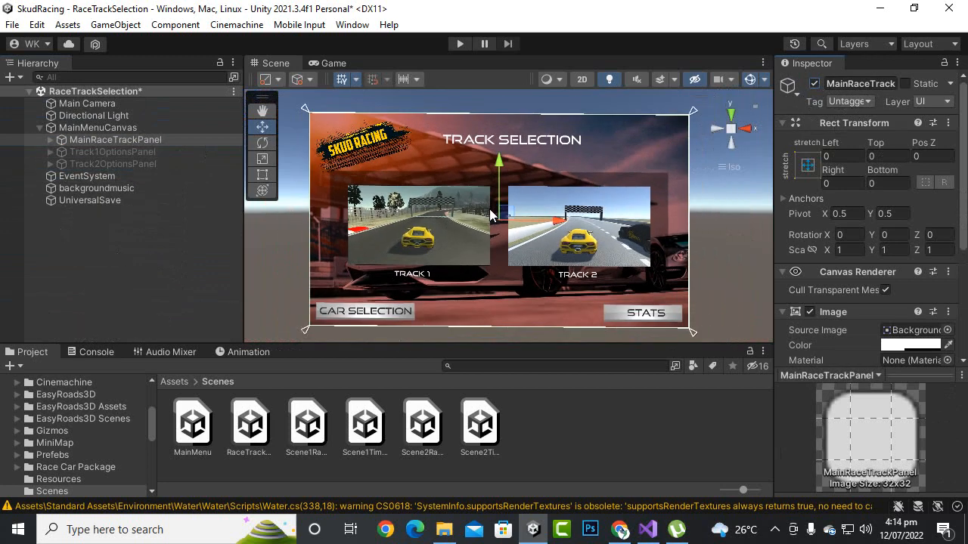
# Add a UI Panel as a child of MainMenuCanvas
pyautogui.click(118, 129)
pyautogui.rightClick(117, 129)
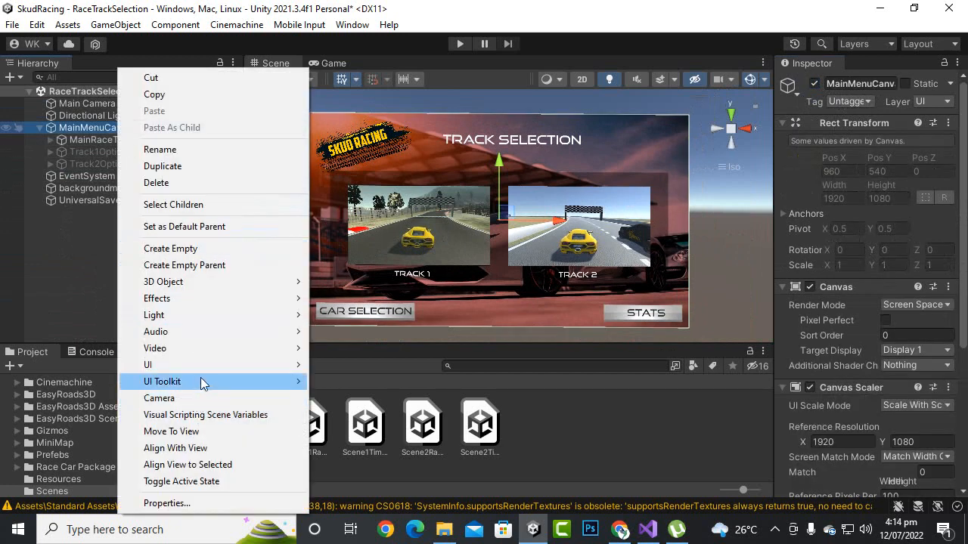
pyautogui.moveTo(255, 365)
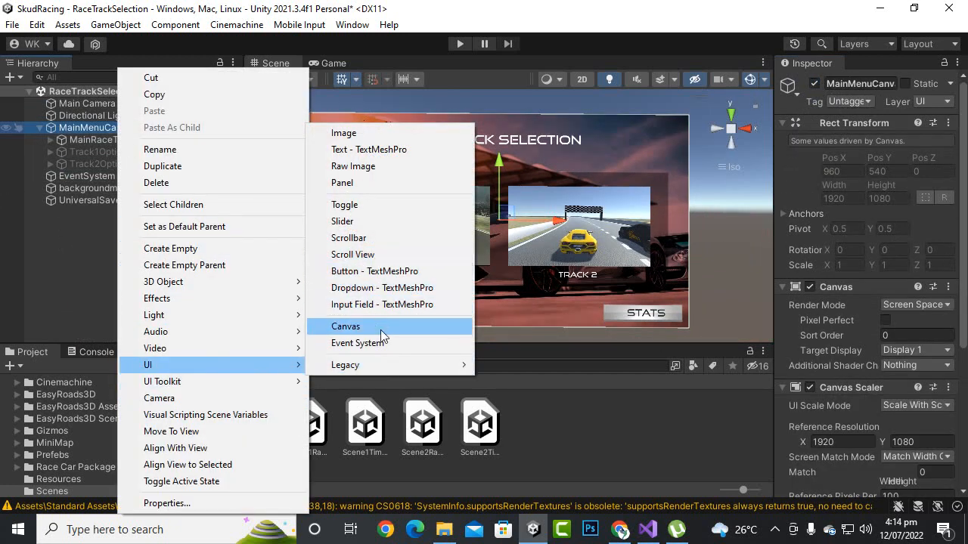
pyautogui.click(376, 183)
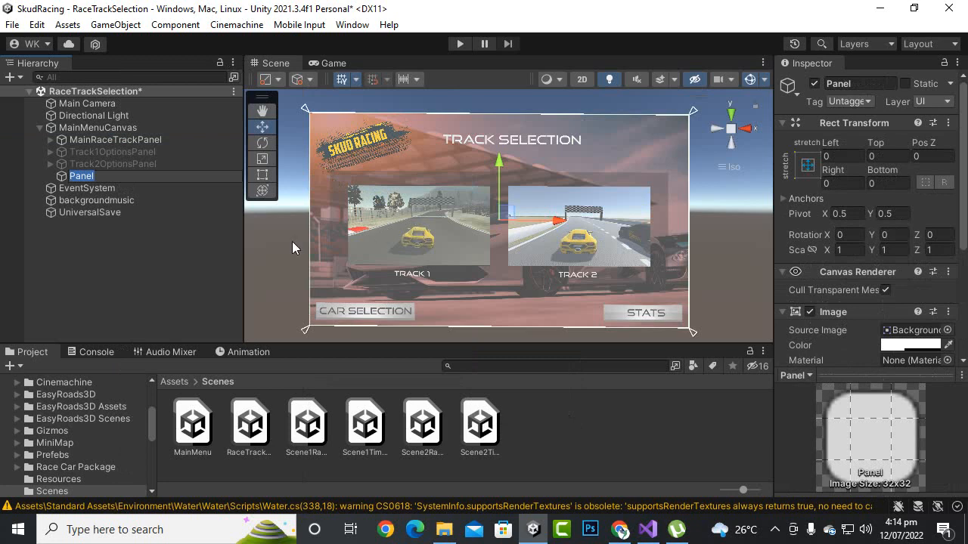
# Delete the blank Panel from MainMenuCanvas
pyautogui.click(174, 242)
pyautogui.click(96, 176)
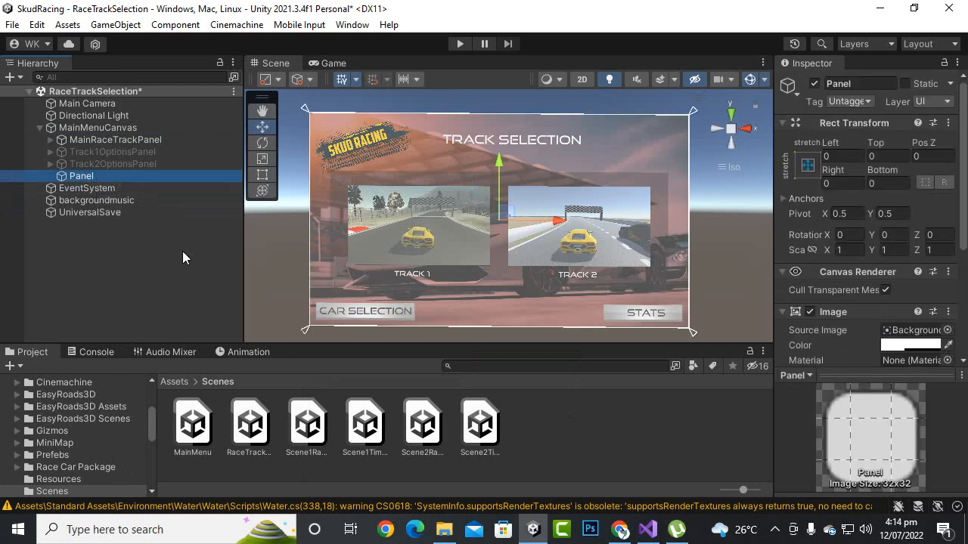
pyautogui.press('Delete')
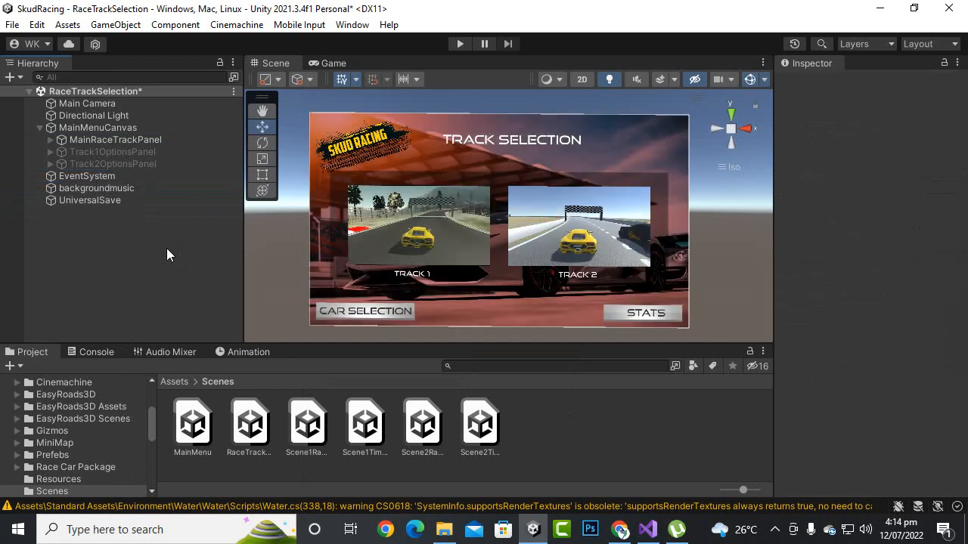
# Duplicate MainRaceTrackPanel and rename the copy to LoadingPanel
pyautogui.click(174, 139)
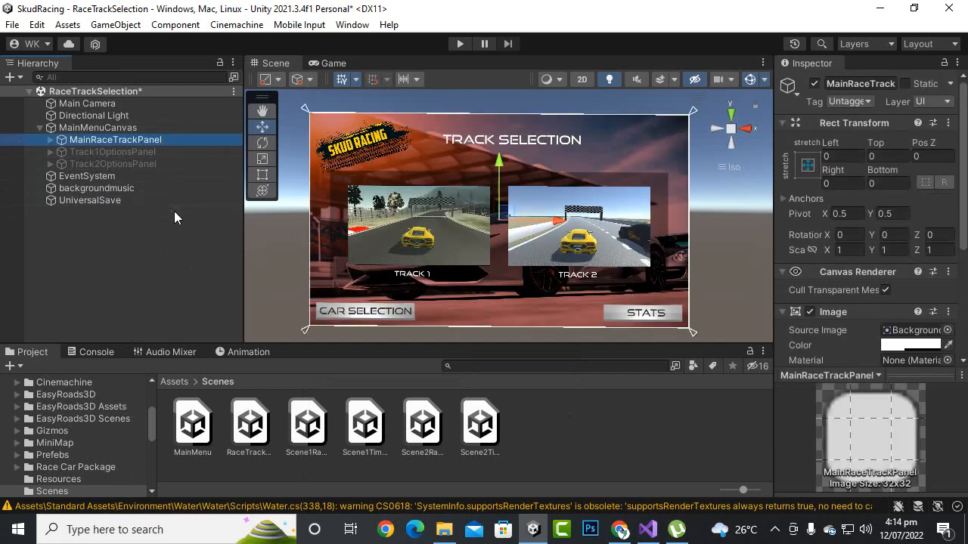
pyautogui.hotkey('ctrl', 'd')
pyautogui.rightClick(151, 175)
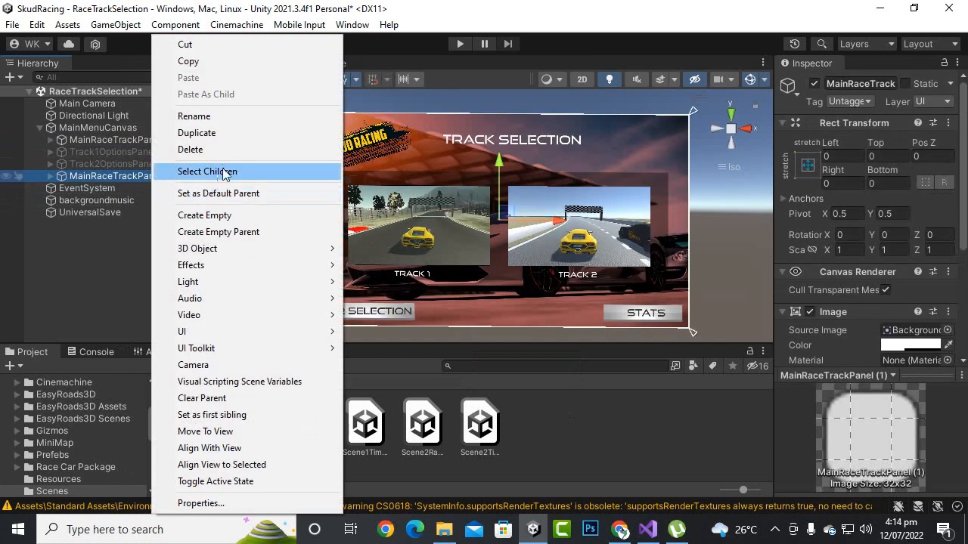
pyautogui.click(226, 117)
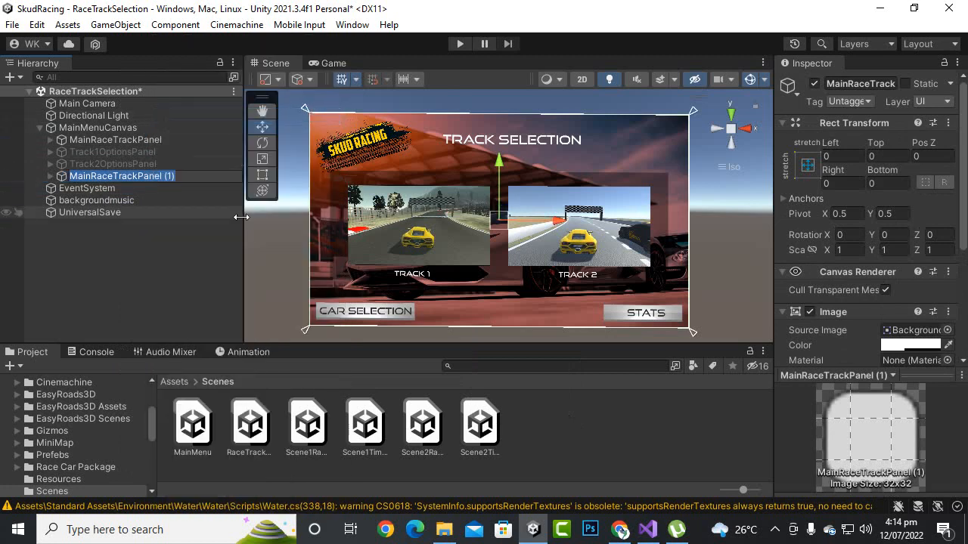
pyautogui.write('Loading')
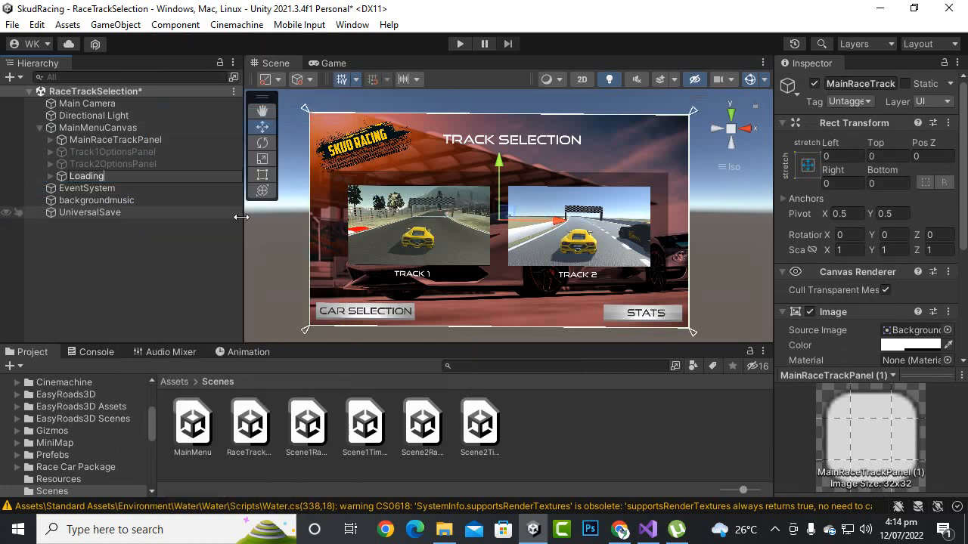
pyautogui.write('Panel')
pyautogui.press('Return')
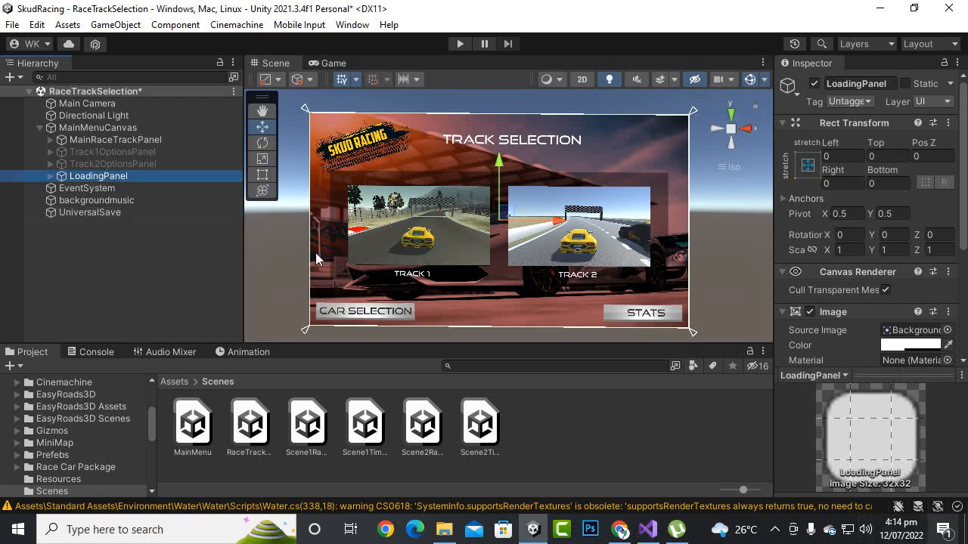
# Deactivate MainRaceTrackPanel and expand LoadingPanel to show its children
pyautogui.click(144, 139)
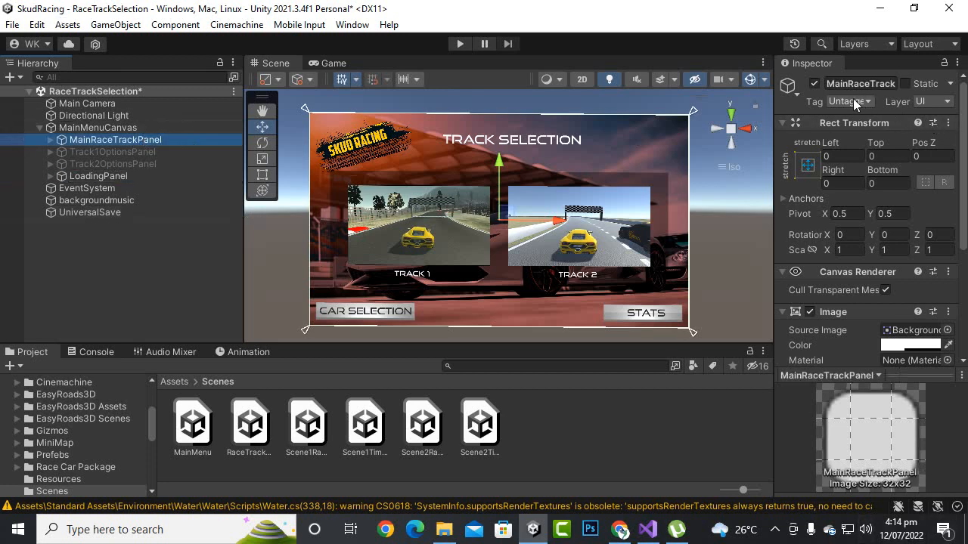
pyautogui.click(814, 83)
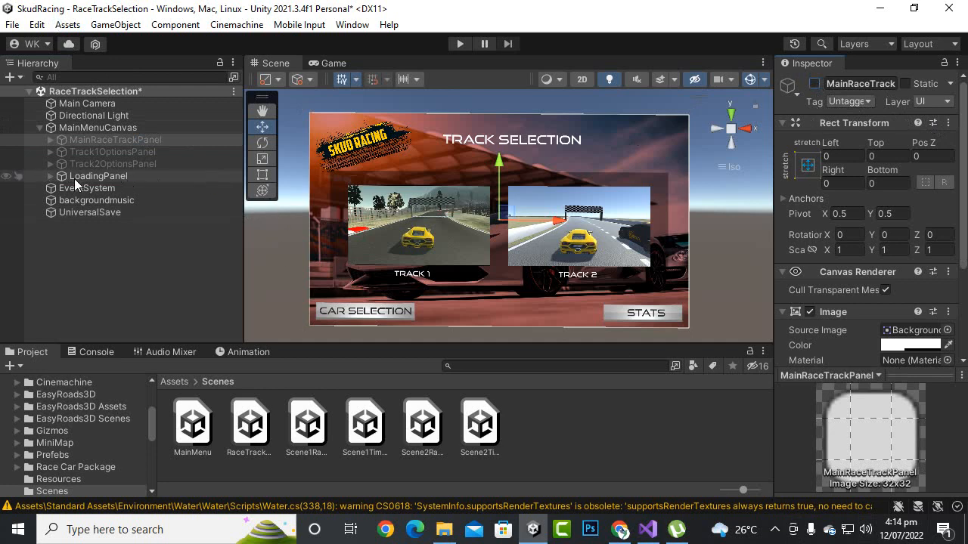
pyautogui.click(74, 178)
pyautogui.click(50, 176)
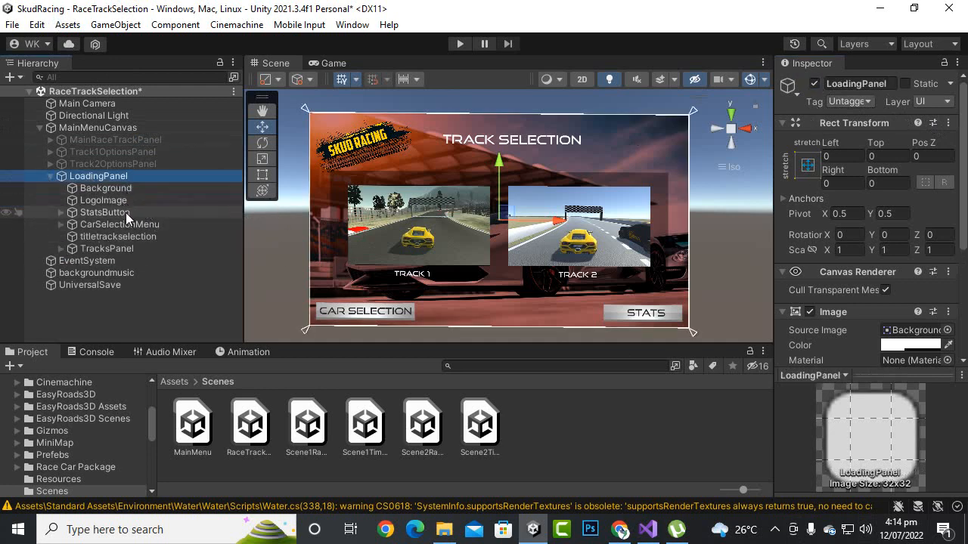
# Delete StatsButton, CarSelectionMenu, titletrackselection and TracksPanel from LoadingPanel
pyautogui.click(131, 214)
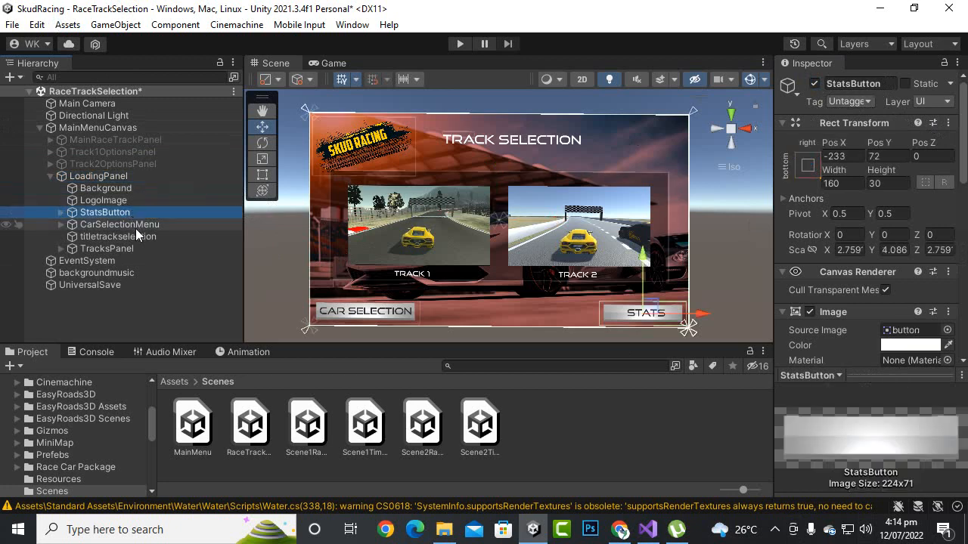
pyautogui.keyDown('ctrl'); pyautogui.click(139, 225); pyautogui.keyUp('ctrl')
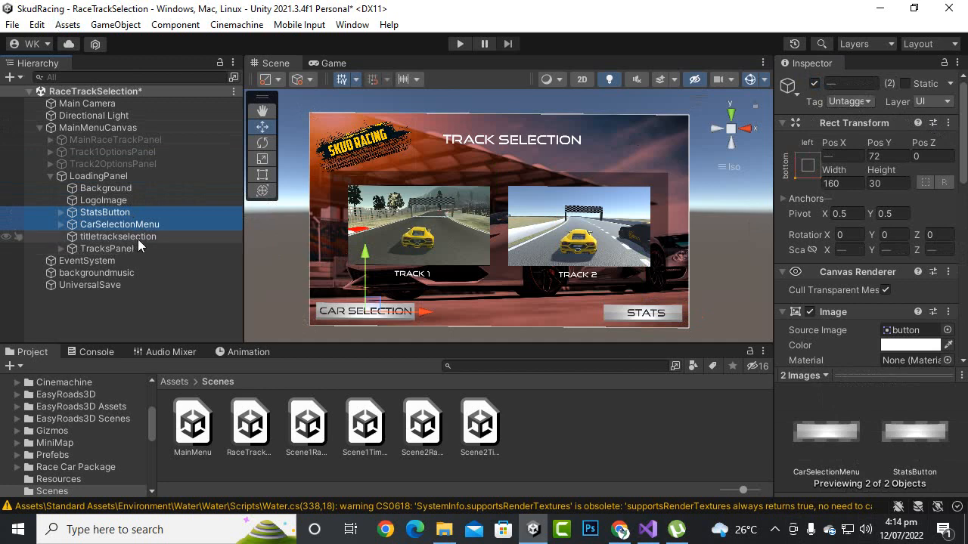
pyautogui.keyDown('ctrl'); pyautogui.click(137, 238); pyautogui.keyUp('ctrl')
pyautogui.keyDown('ctrl'); pyautogui.click(129, 251); pyautogui.keyUp('ctrl')
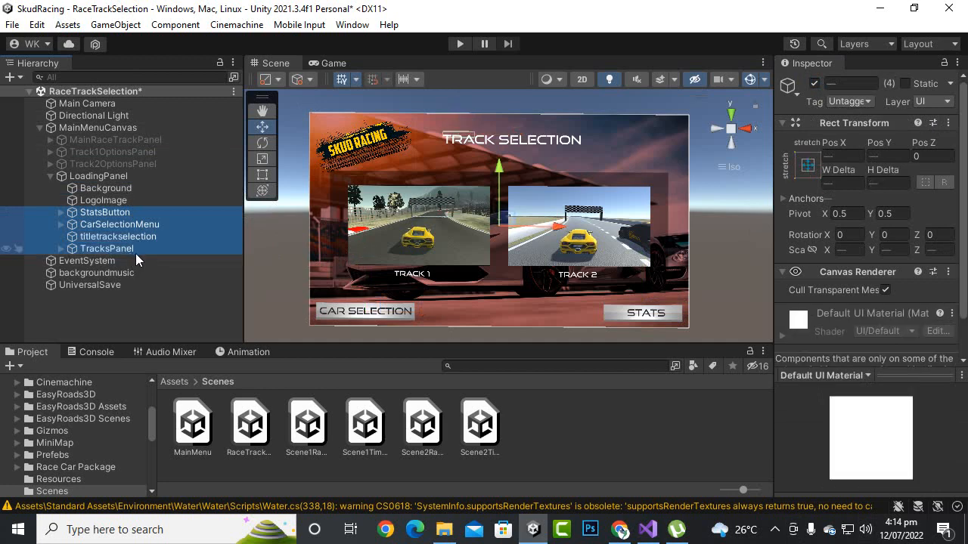
pyautogui.press('Delete')
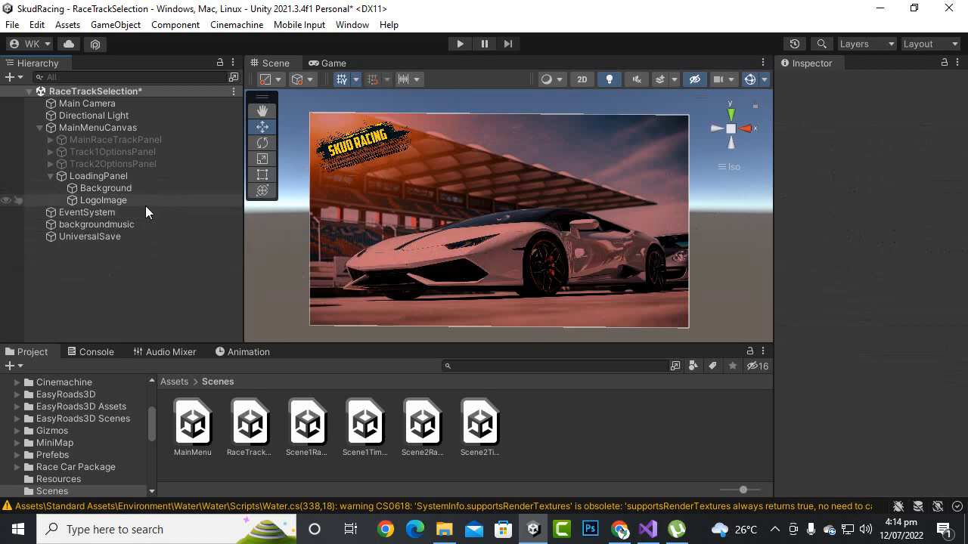
# Add a legacy UI Text object as a child of MainMenuCanvas and name it loadingtext
pyautogui.rightClick(99, 128)
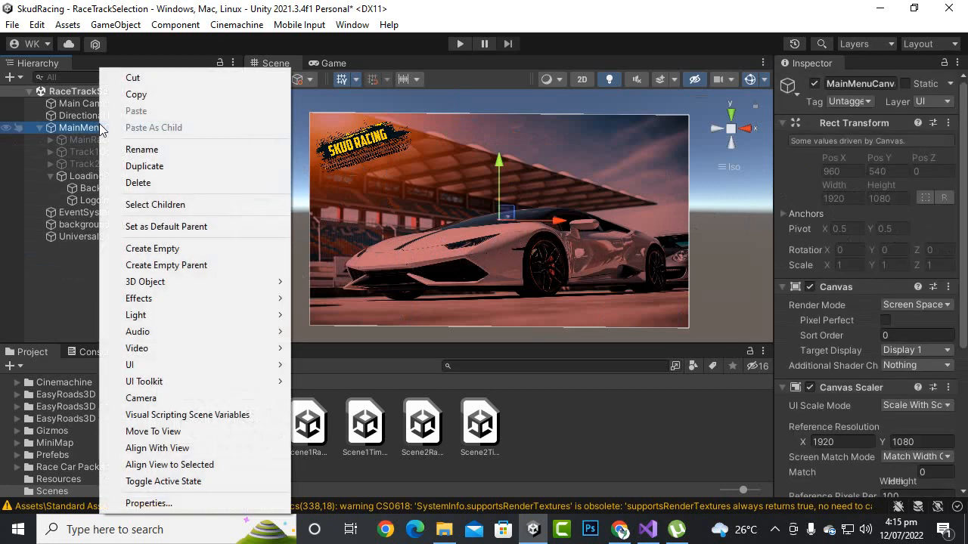
pyautogui.moveTo(164, 365)
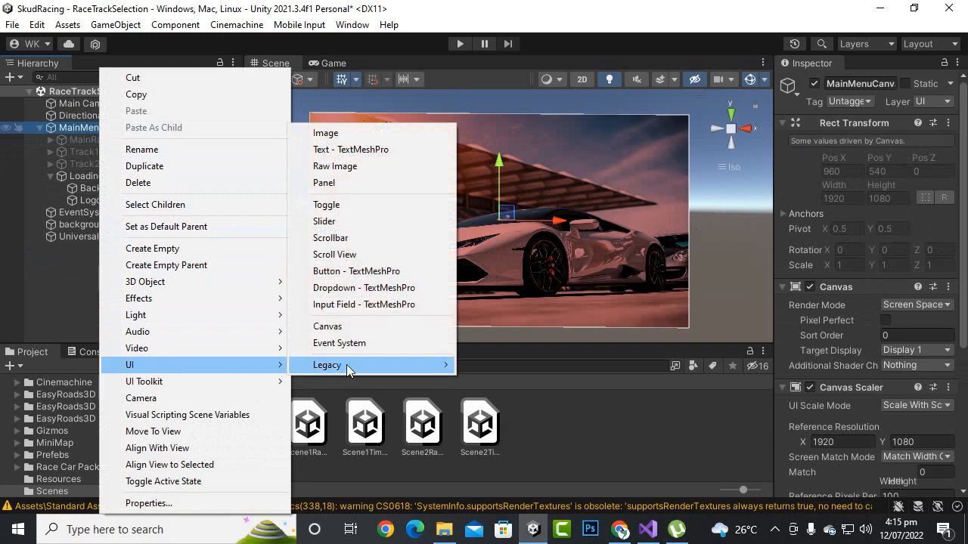
pyautogui.moveTo(346, 367)
pyautogui.click(487, 365)
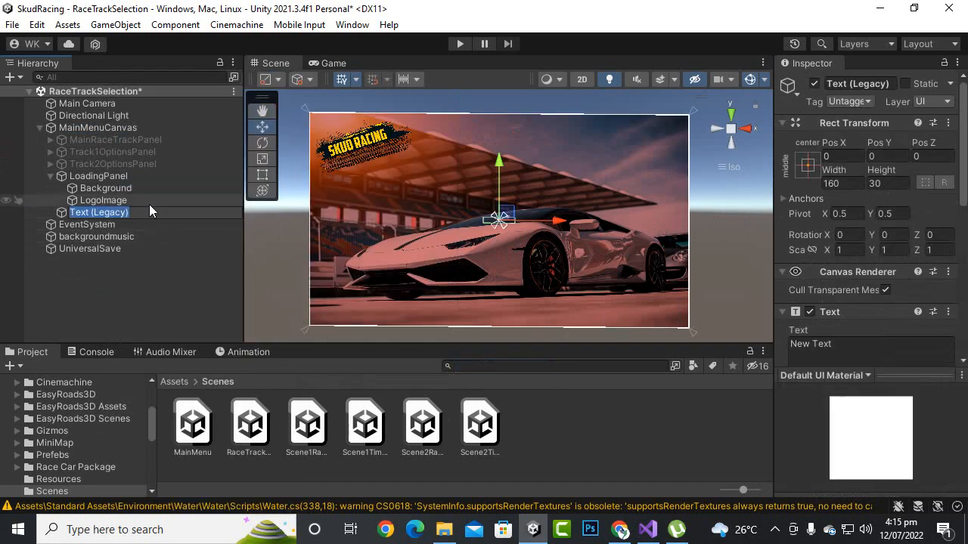
pyautogui.write('lo')
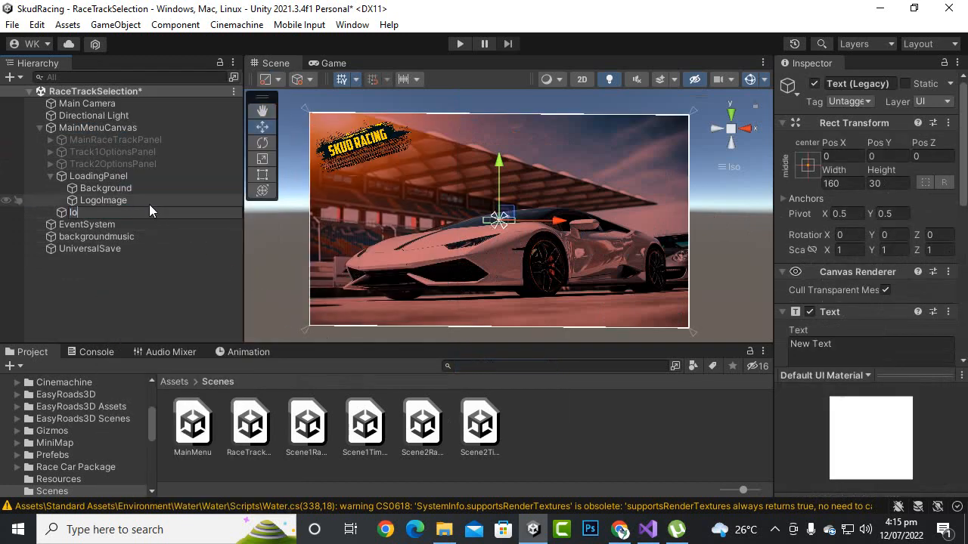
pyautogui.write('adingtext')
pyautogui.press('Return')
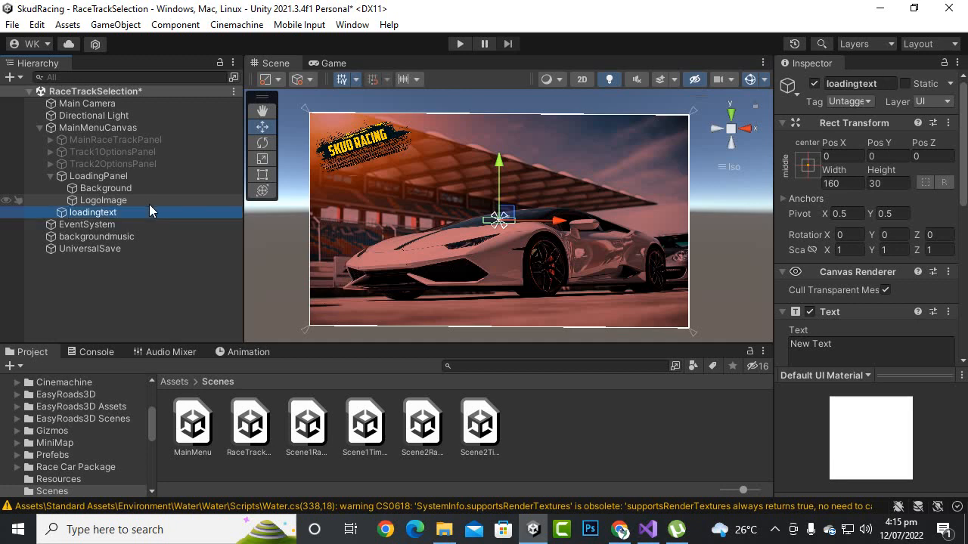
# Change the displayed text of loadingtext to "LOADING..."
pyautogui.click(878, 355)
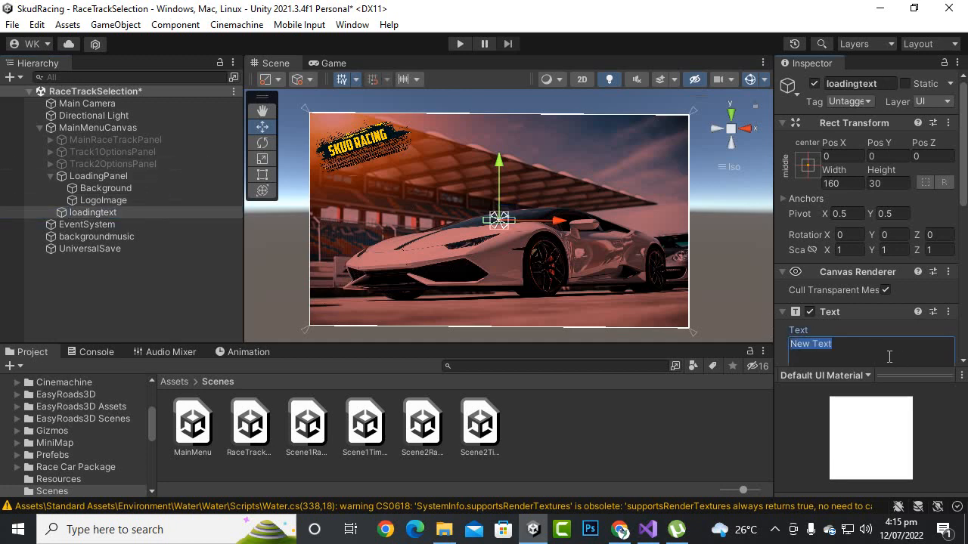
pyautogui.write('LOA')
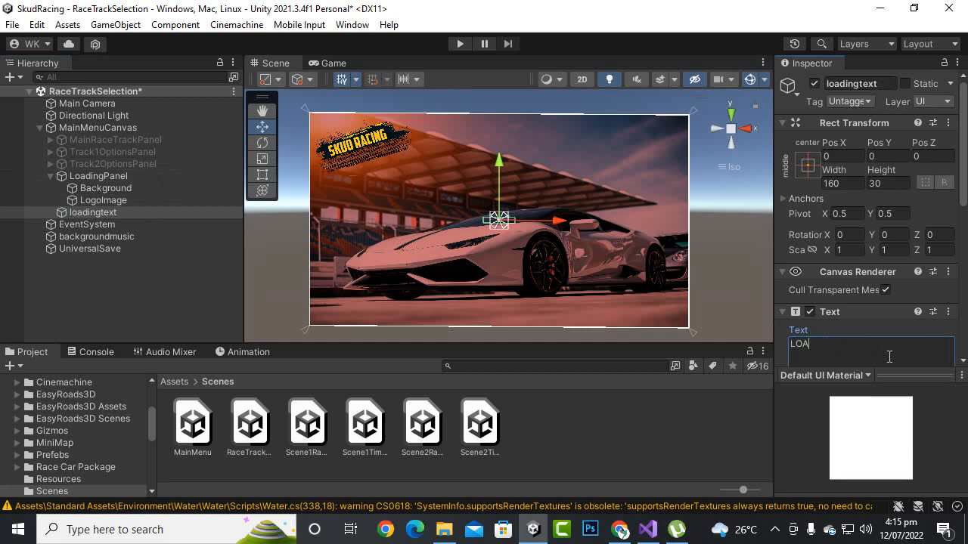
pyautogui.write('DING')
pyautogui.press('BackSpace')
pyautogui.press('BackSpace')
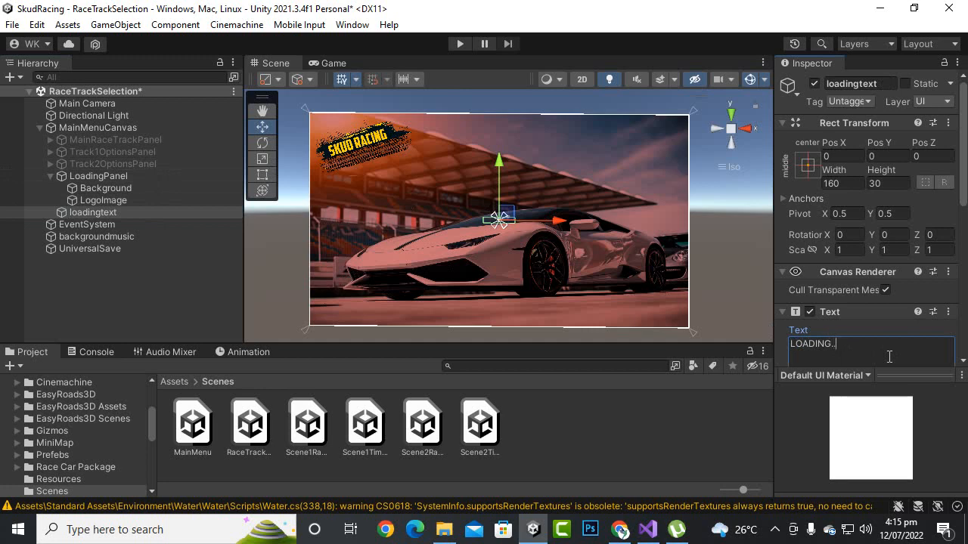
# Set the font of loadingtext to good times and center its text horizontally
pyautogui.scroll(-2, 919, 199)
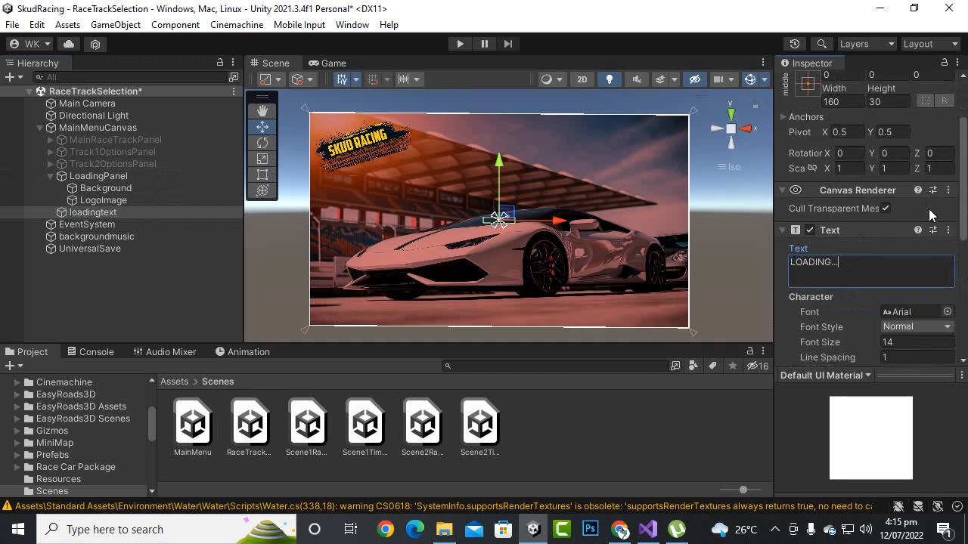
pyautogui.scroll(-3, 870, 287)
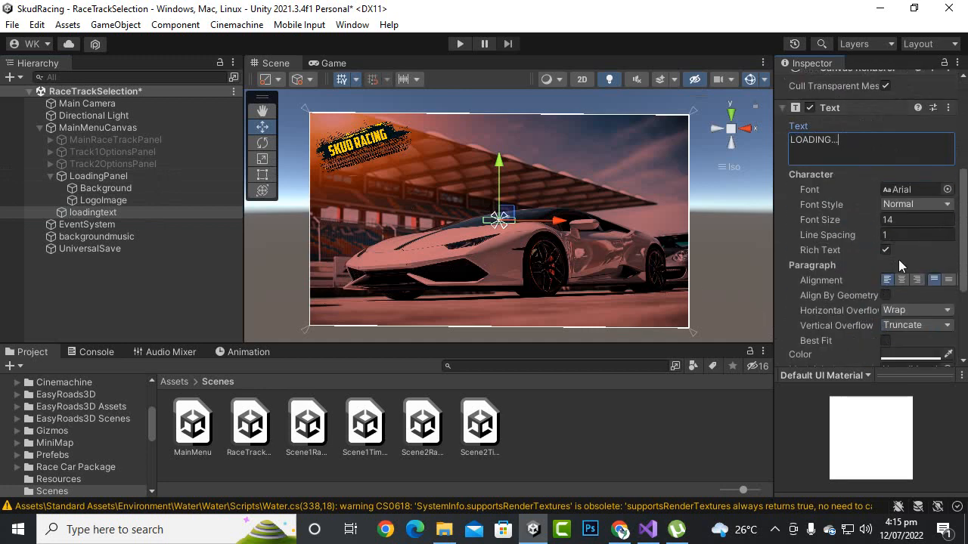
pyautogui.click(946, 189)
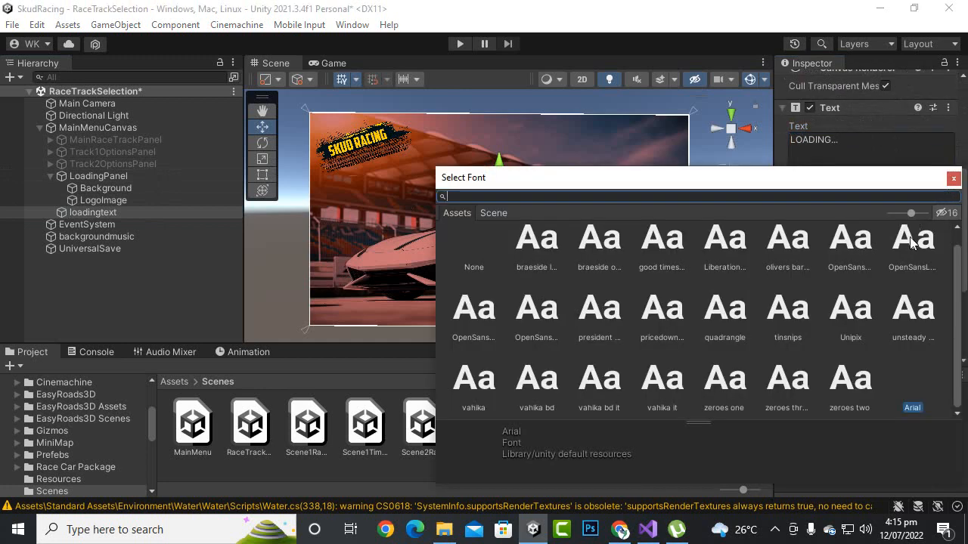
pyautogui.doubleClick(670, 249)
pyautogui.click(902, 279)
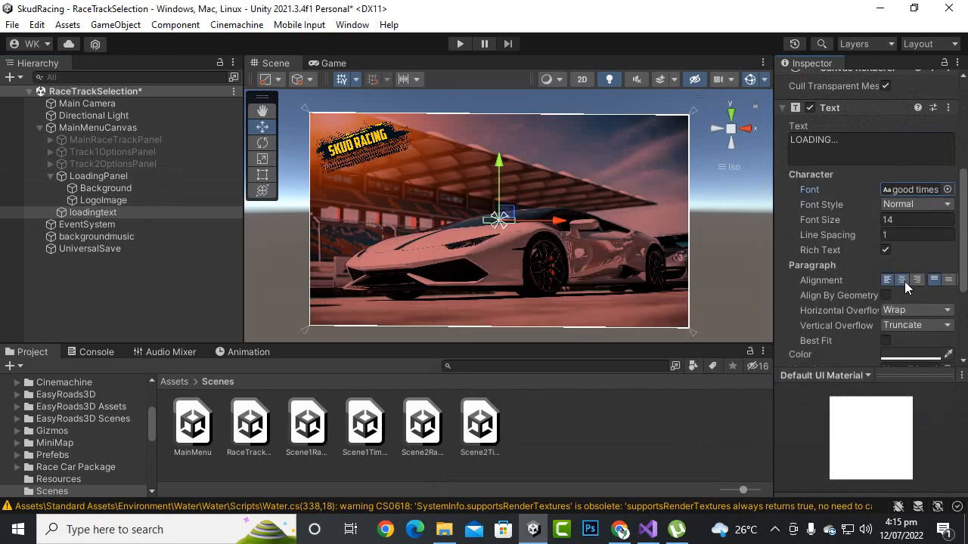
# Set both the horizontal and vertical overflow of loadingtext to Overflow, keeping its white color
pyautogui.click(916, 310)
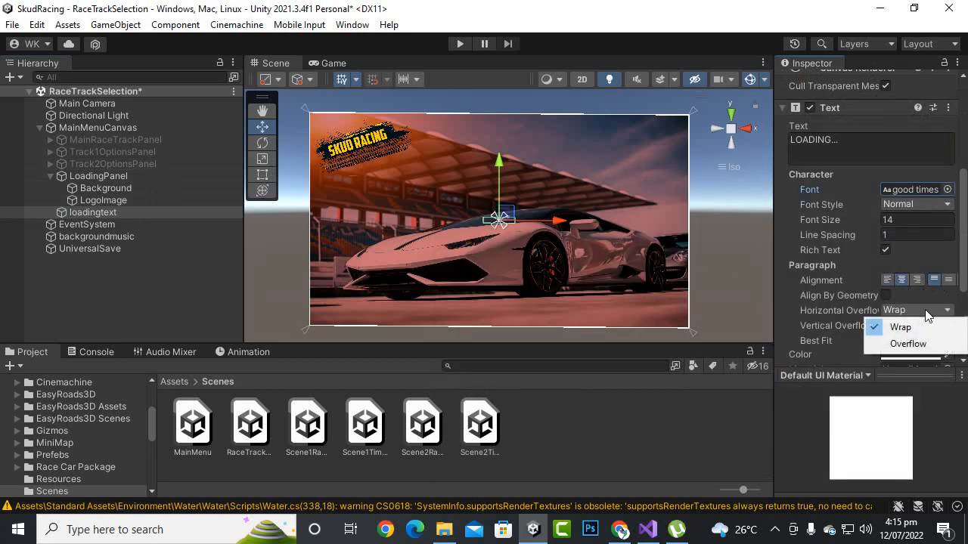
pyautogui.click(916, 341)
pyautogui.click(921, 325)
pyautogui.click(610, 355)
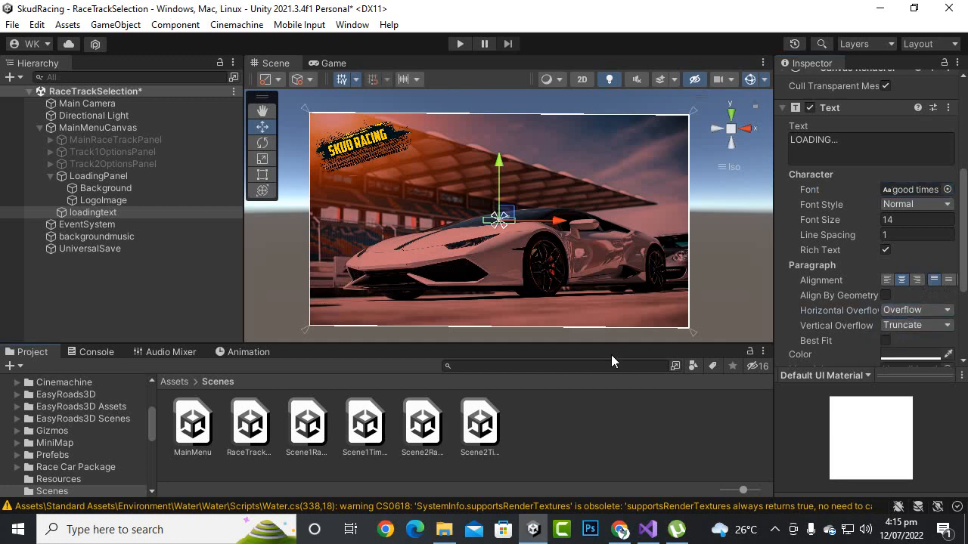
pyautogui.click(930, 328)
pyautogui.click(892, 358)
pyautogui.scroll(-2, 895, 307)
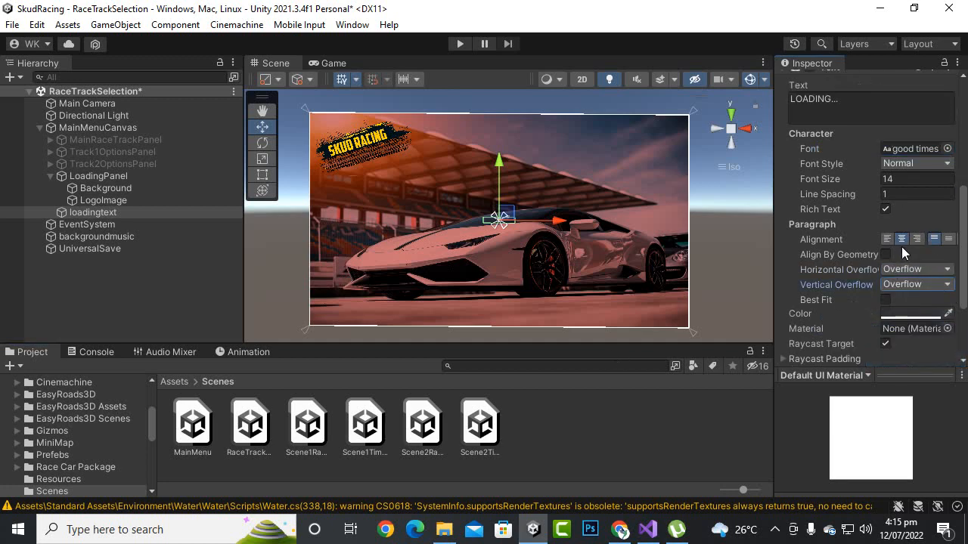
pyautogui.click(900, 316)
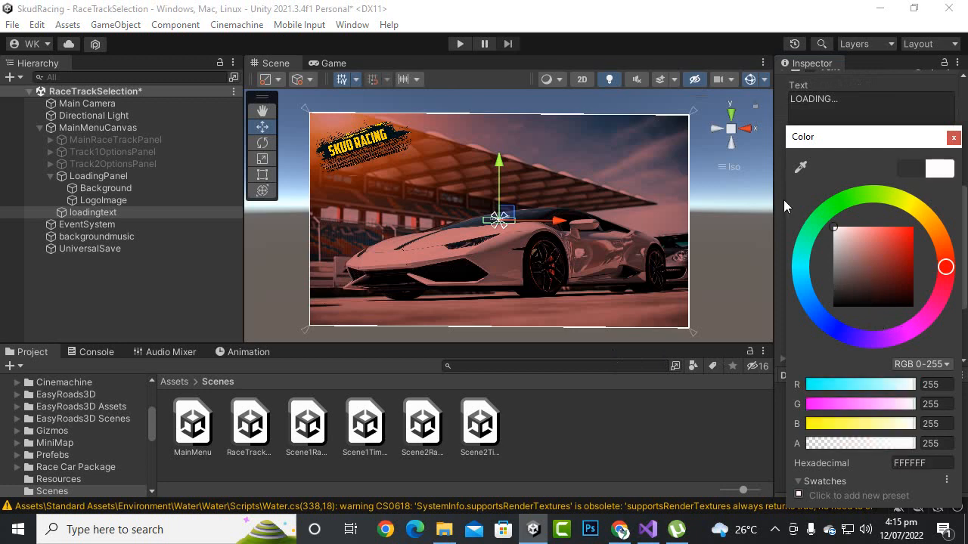
pyautogui.click(953, 137)
# Enlarge loadingtext by trying a font size of 72 and then setting it to 120
pyautogui.click(899, 179)
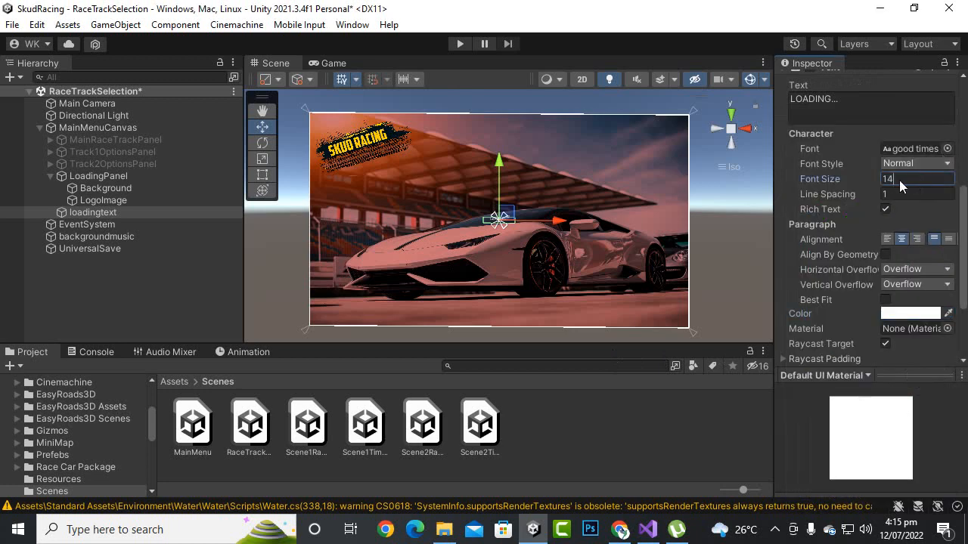
pyautogui.write('72')
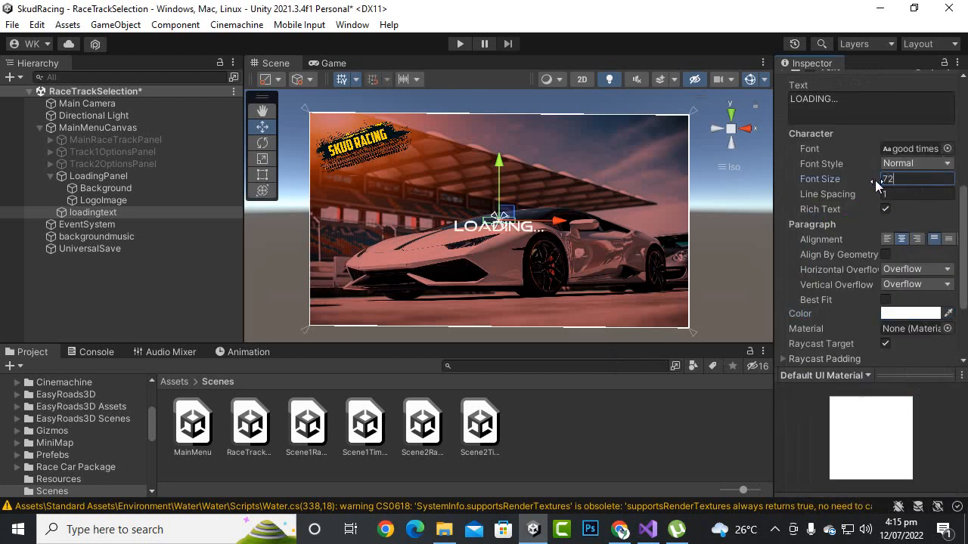
pyautogui.scroll(3, 529, 251)
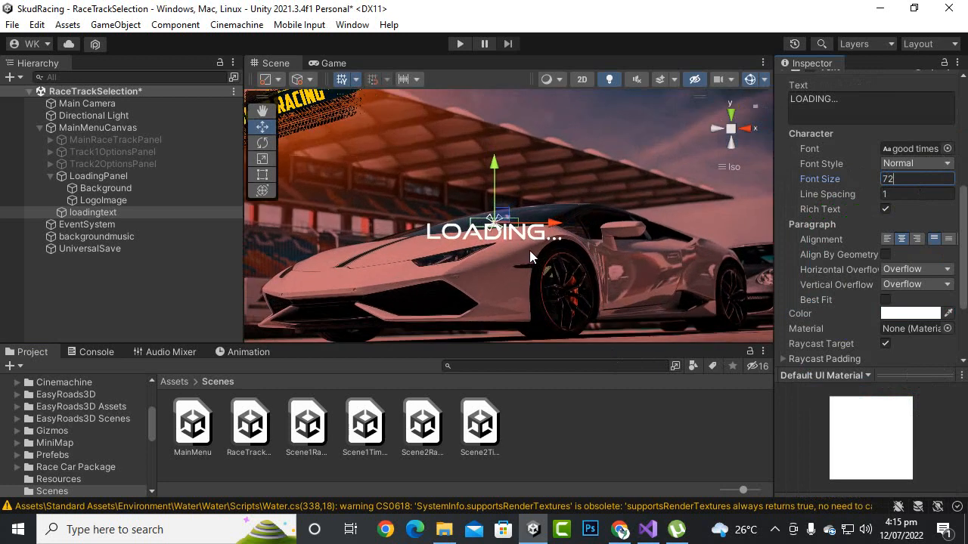
pyautogui.moveTo(547, 222)
pyautogui.mouseDown()
pyautogui.moveTo(558, 225)
pyautogui.moveTo(547, 227)
pyautogui.mouseUp()
pyautogui.scroll(-3, 543, 251)
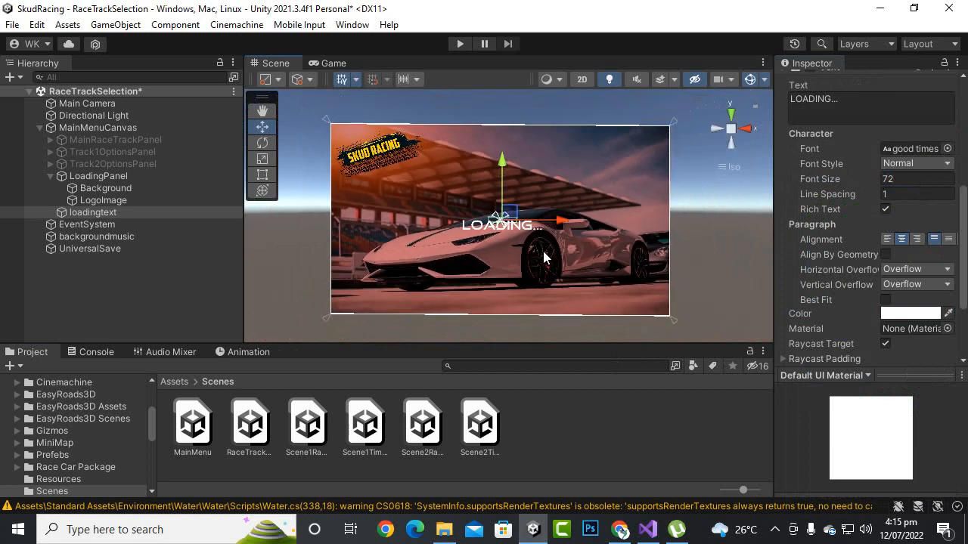
pyautogui.click(889, 179)
pyautogui.write('120')
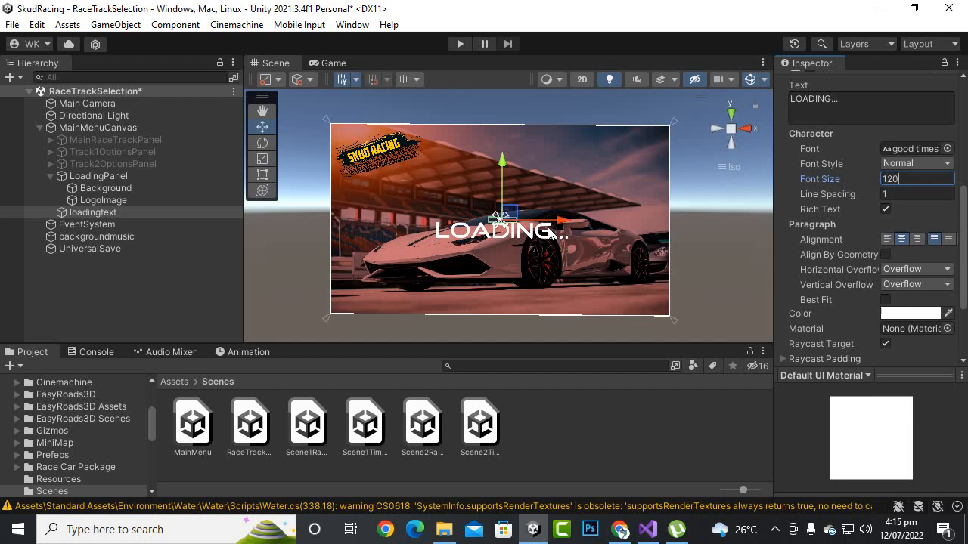
# Move loadingtext to the right and slightly up so the LOADING... text sits near the middle of the loading panel
pyautogui.moveTo(558, 222); pyautogui.dragTo(571, 222)
pyautogui.moveTo(514, 161)
pyautogui.mouseDown()
pyautogui.moveTo(516, 173)
pyautogui.moveTo(514, 153)
pyautogui.mouseUp()
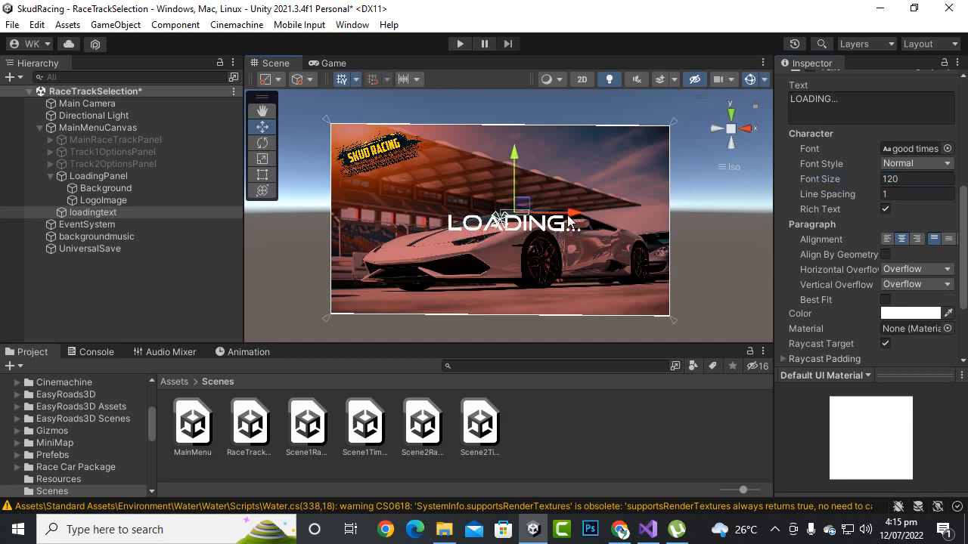
pyautogui.moveTo(567, 216); pyautogui.dragTo(565, 216)
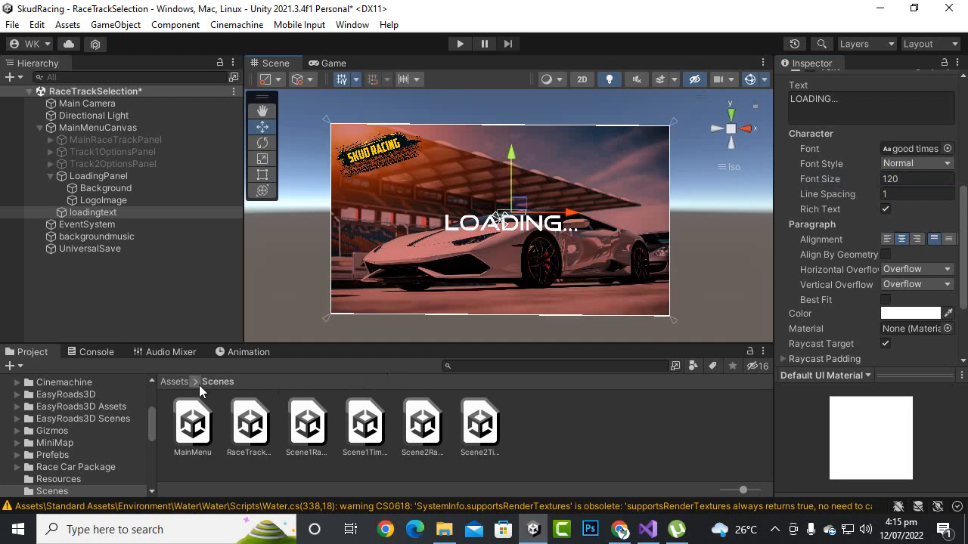
# Create an animation clip named loadingtextanimation for loadingtext, saved in the ANIMATIONS folder
pyautogui.click(174, 382)
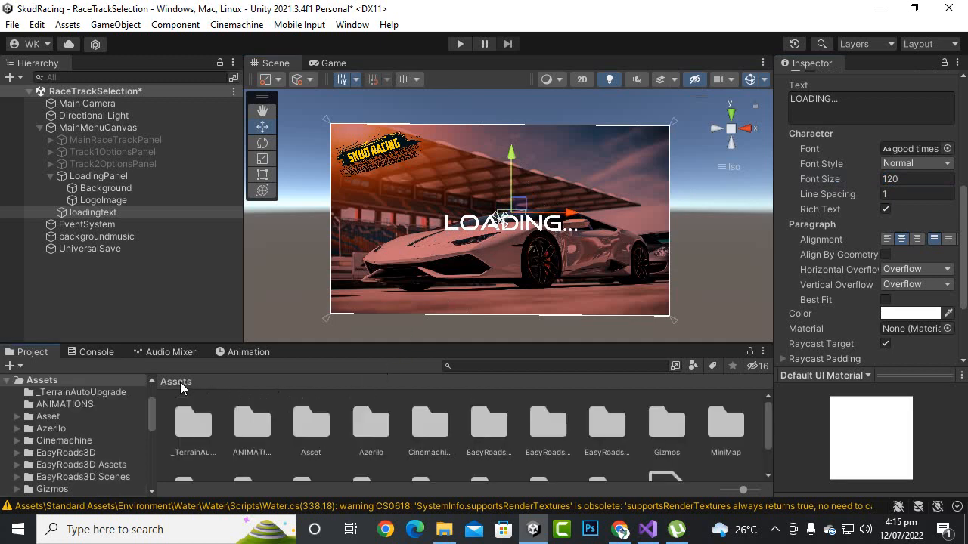
pyautogui.click(243, 352)
pyautogui.click(121, 213)
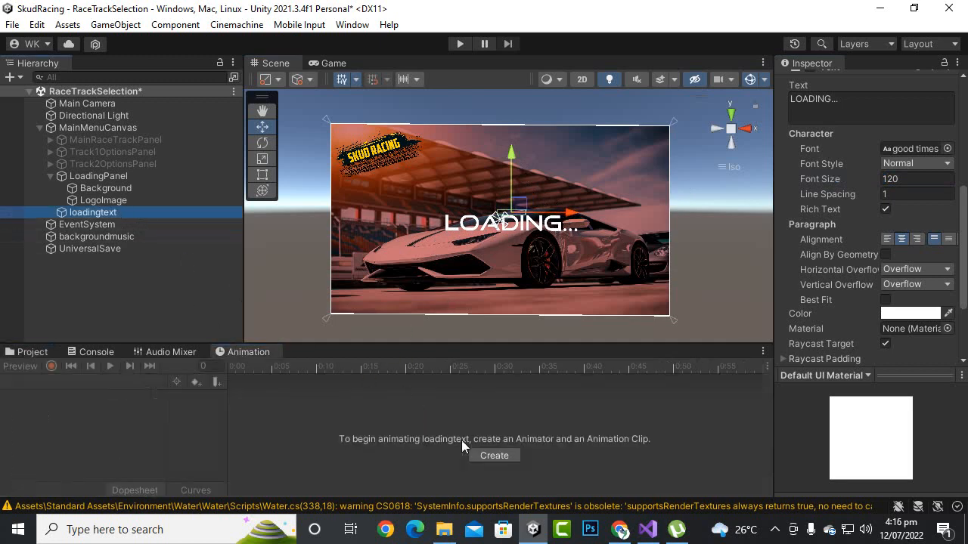
pyautogui.click(493, 455)
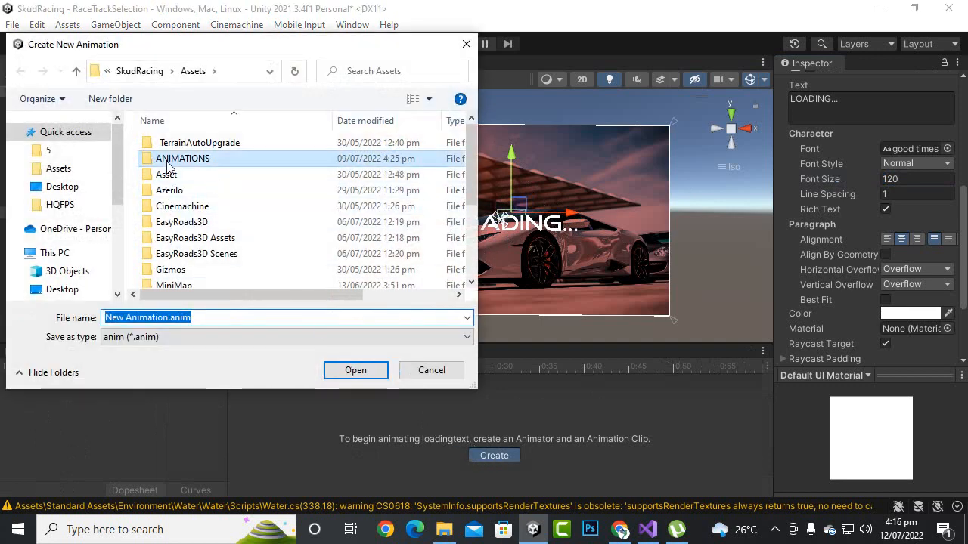
pyautogui.doubleClick(173, 159)
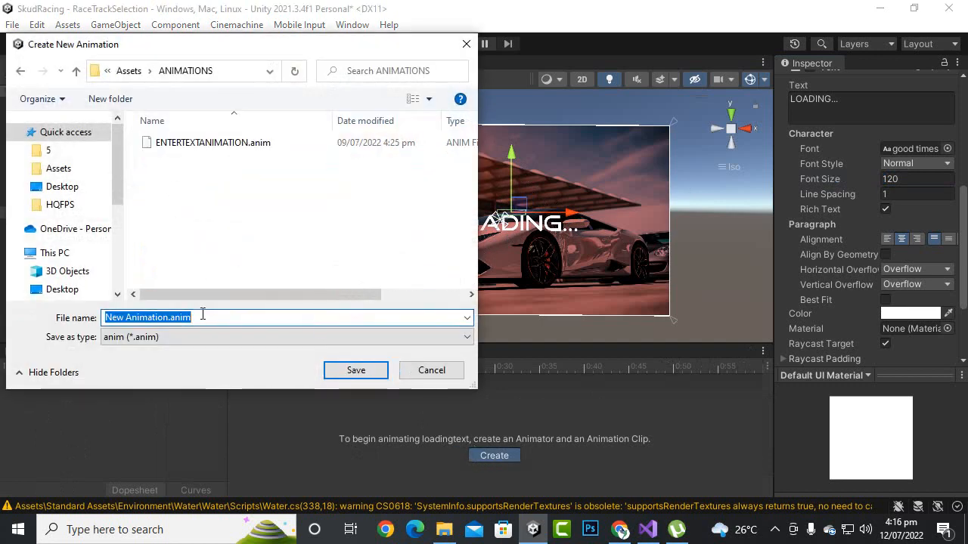
pyautogui.write('loadingtex')
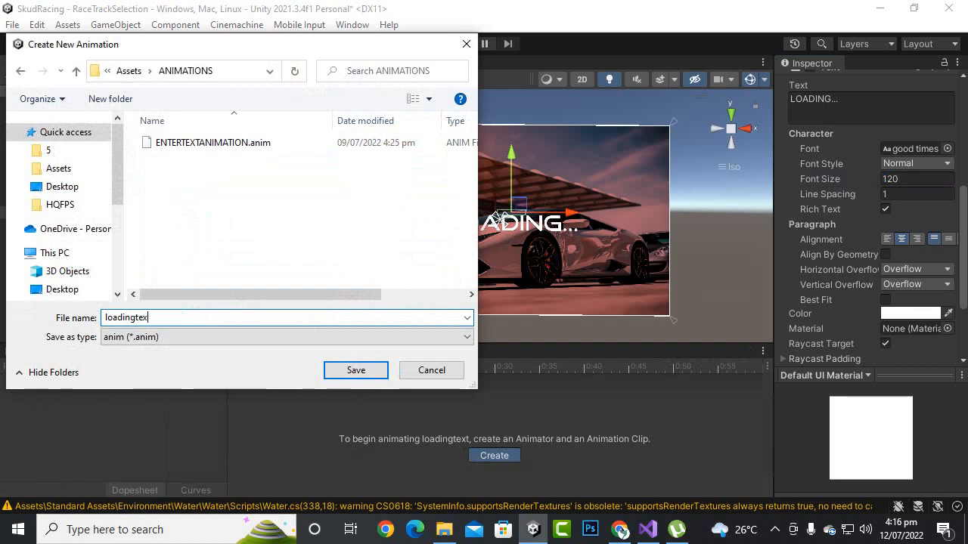
pyautogui.write('tanimations')
pyautogui.press('Return')
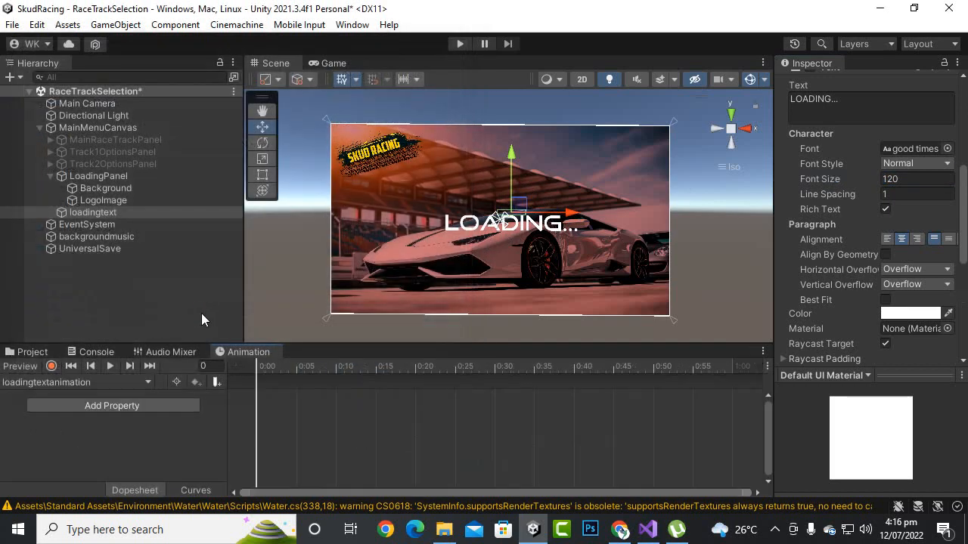
# Start recording the animation and key loadingtext's color alpha at 0 on frame 0
pyautogui.click(51, 366)
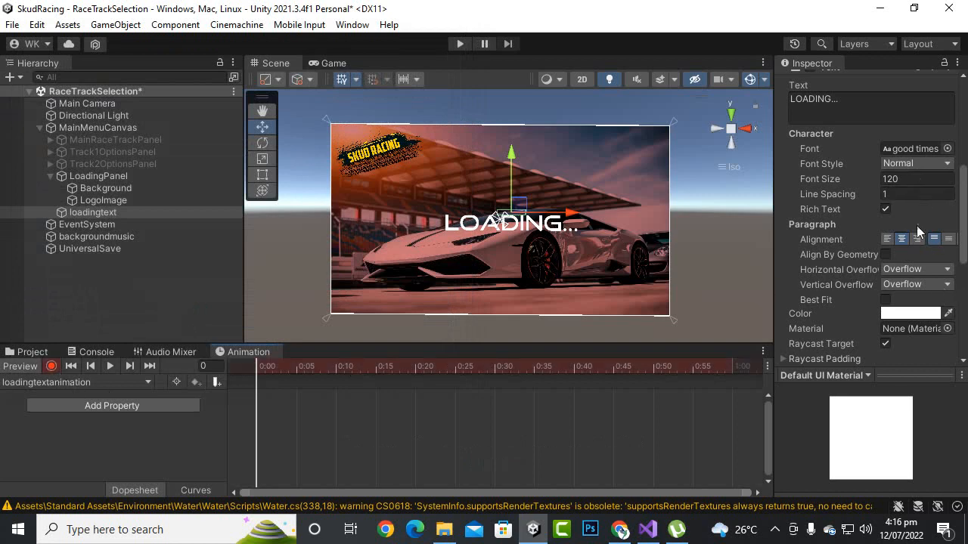
pyautogui.click(916, 313)
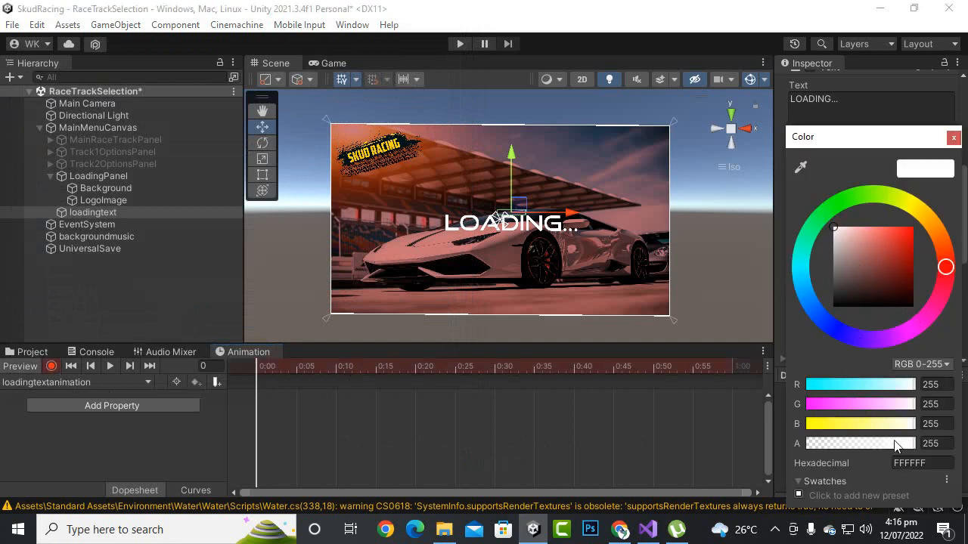
pyautogui.moveTo(896, 446); pyautogui.dragTo(789, 449)
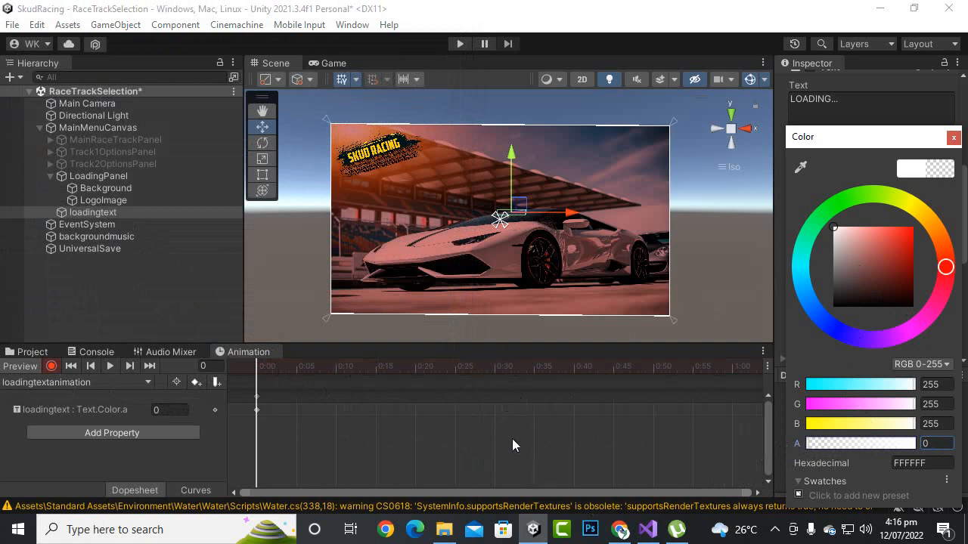
# Key loadingtext's color alpha at 255 on frame 60 of the animation
pyautogui.click(734, 367)
pyautogui.scroll(-5, 475, 413)
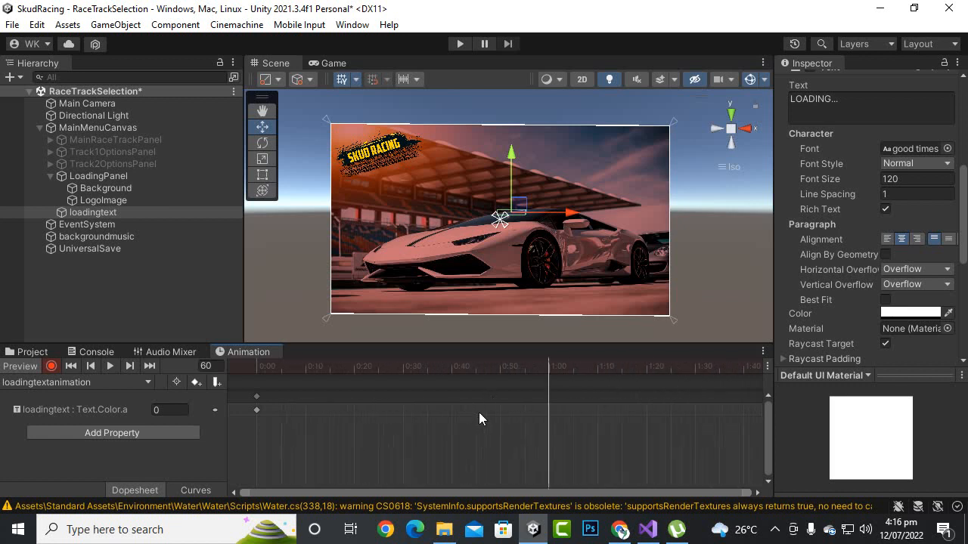
pyautogui.scroll(-1, 479, 412)
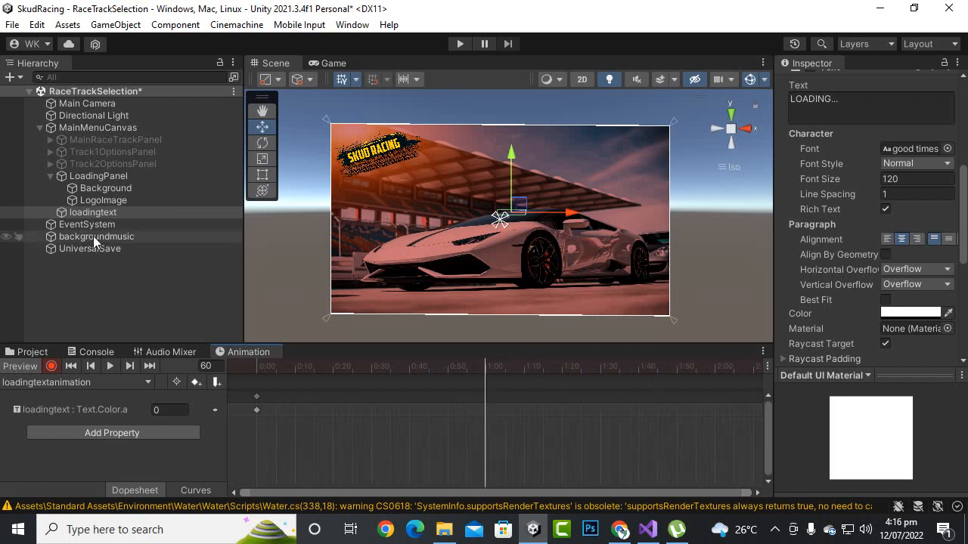
pyautogui.click(114, 213)
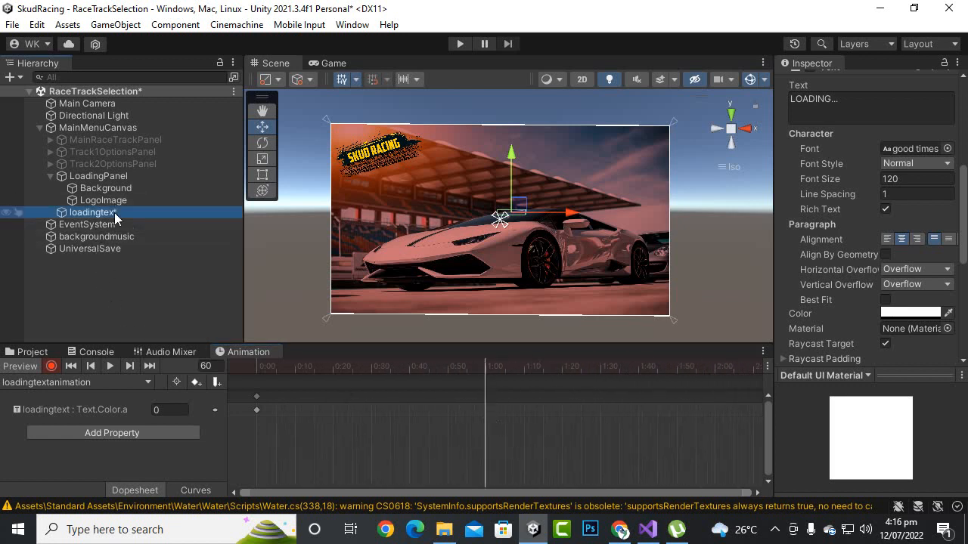
pyautogui.click(926, 313)
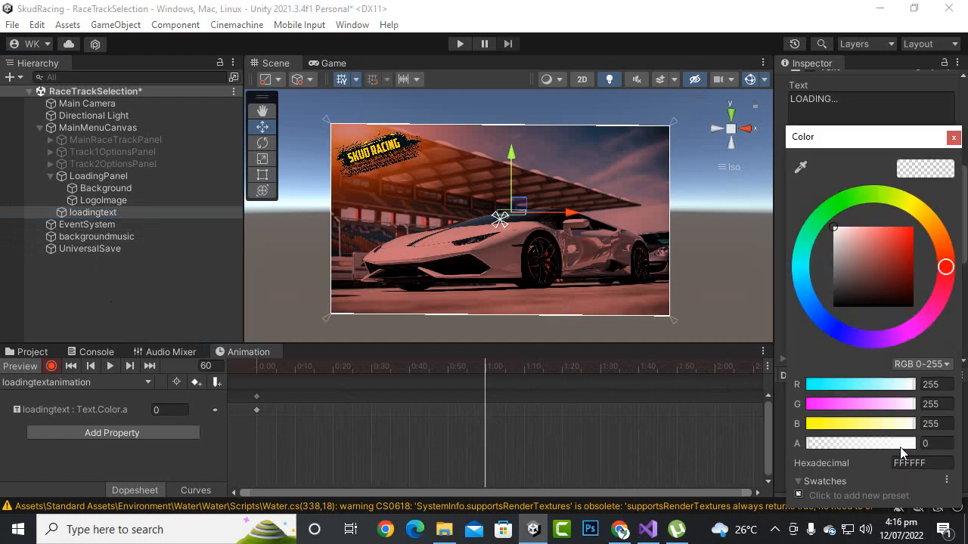
pyautogui.click(936, 444)
pyautogui.write('255')
pyautogui.press('Return')
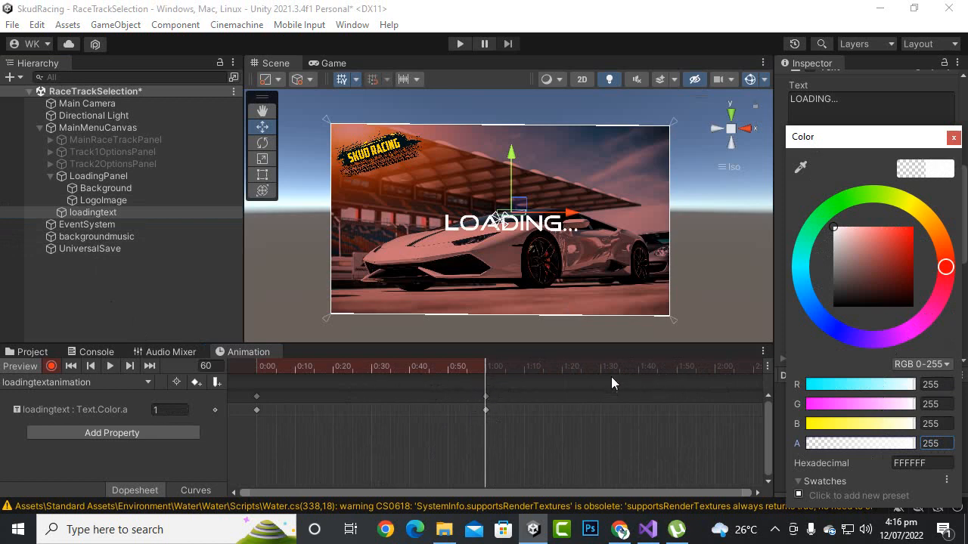
# Key loadingtext's color alpha at 255 again on frame 120 to hold the text fully visible
pyautogui.click(715, 371)
pyautogui.click(911, 313)
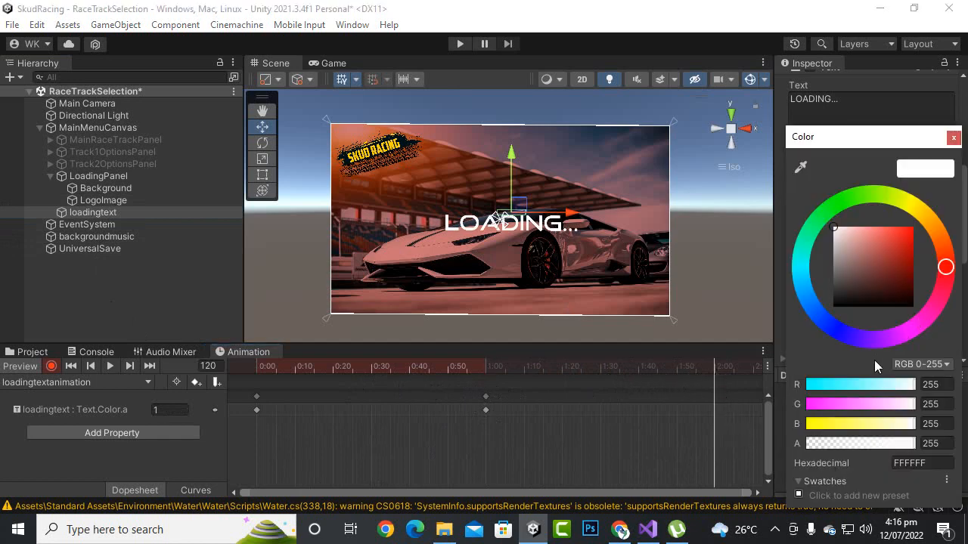
pyautogui.moveTo(868, 443); pyautogui.dragTo(937, 454)
pyautogui.scroll(-1, 511, 427)
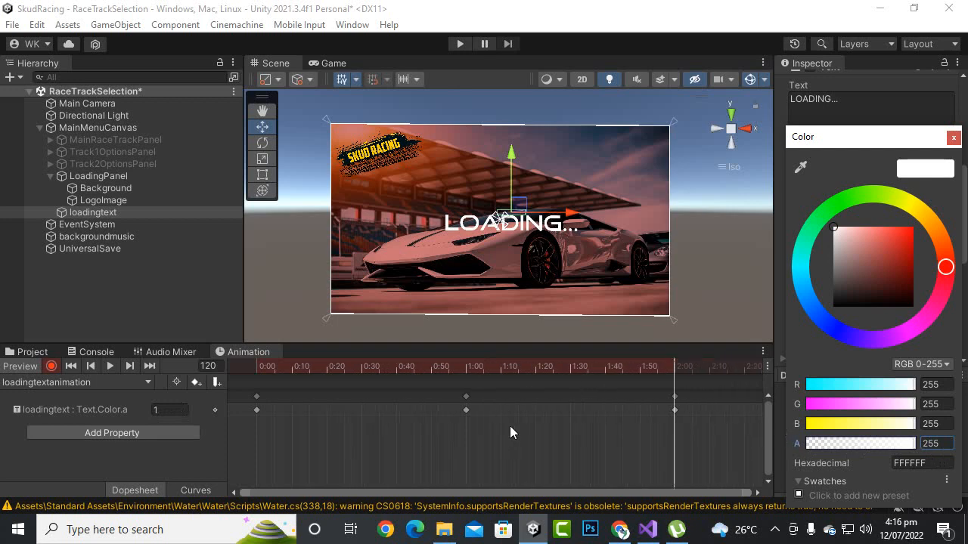
pyautogui.moveTo(942, 443); pyautogui.dragTo(868, 443)
pyautogui.scroll(-3, 656, 406)
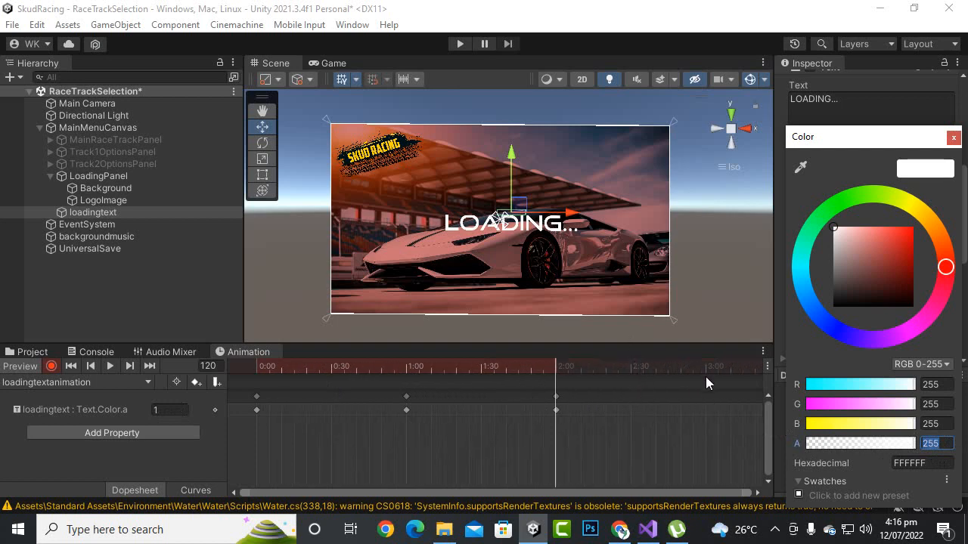
# Key loadingtext's color alpha at 0 on frame 181, then preview the fade and save the scene
pyautogui.click(706, 370)
pyautogui.click(918, 312)
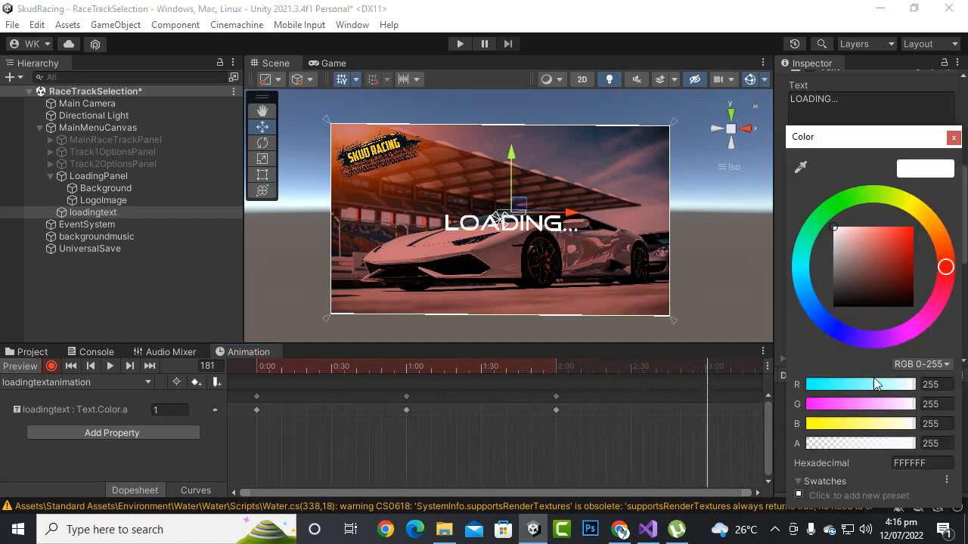
pyautogui.moveTo(868, 443); pyautogui.dragTo(774, 454)
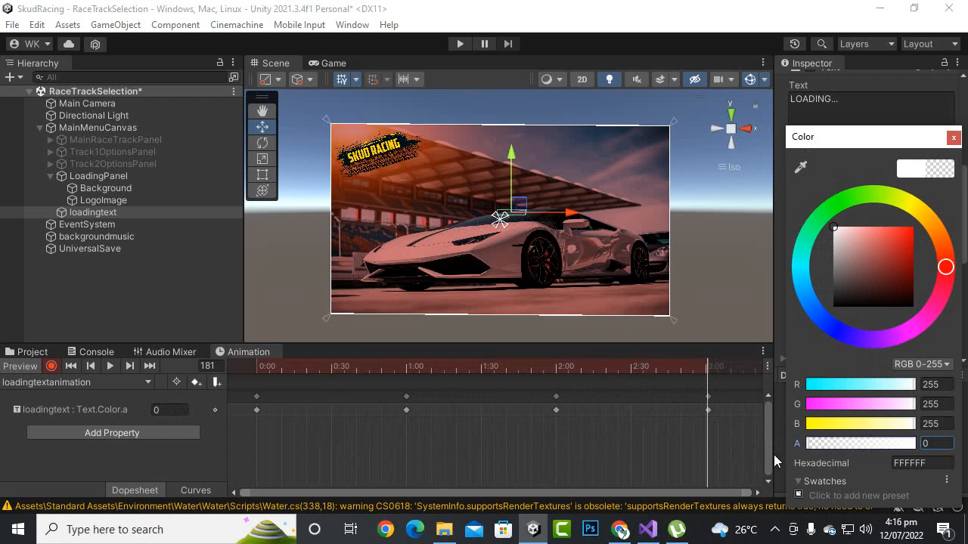
pyautogui.click(111, 365)
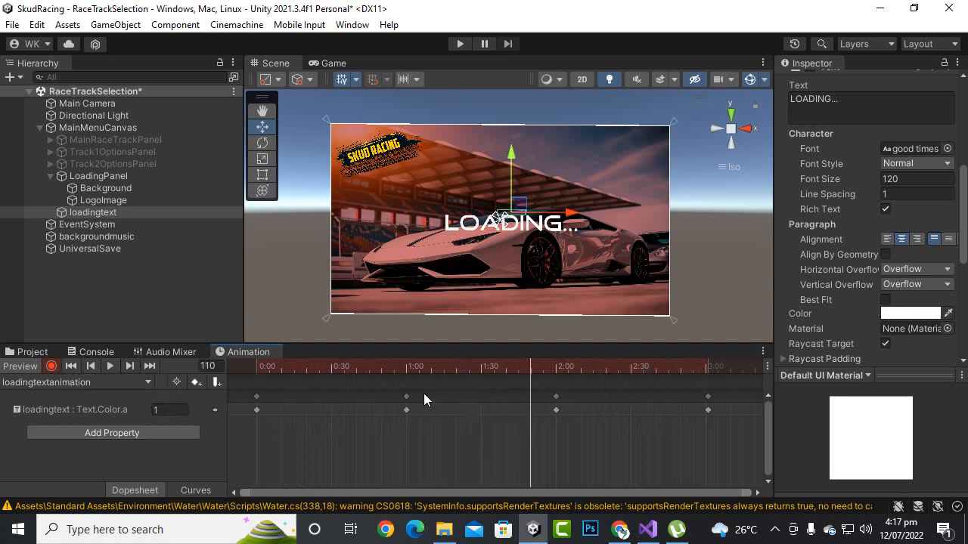
pyautogui.hotkey('ctrl', 's')
# Collapse LoadingPanel in the hierarchy and activate MainRaceTrackPanel
pyautogui.click(105, 176)
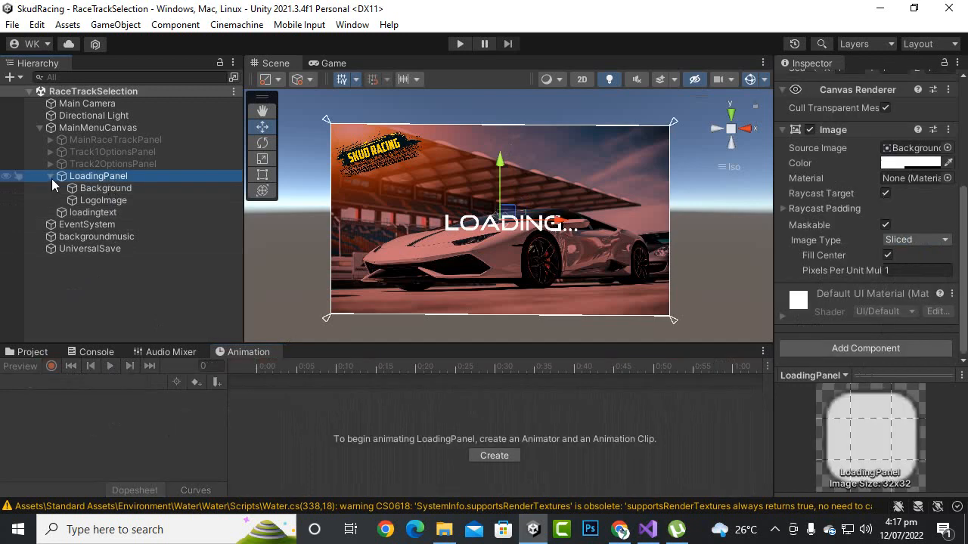
pyautogui.click(51, 177)
pyautogui.click(125, 139)
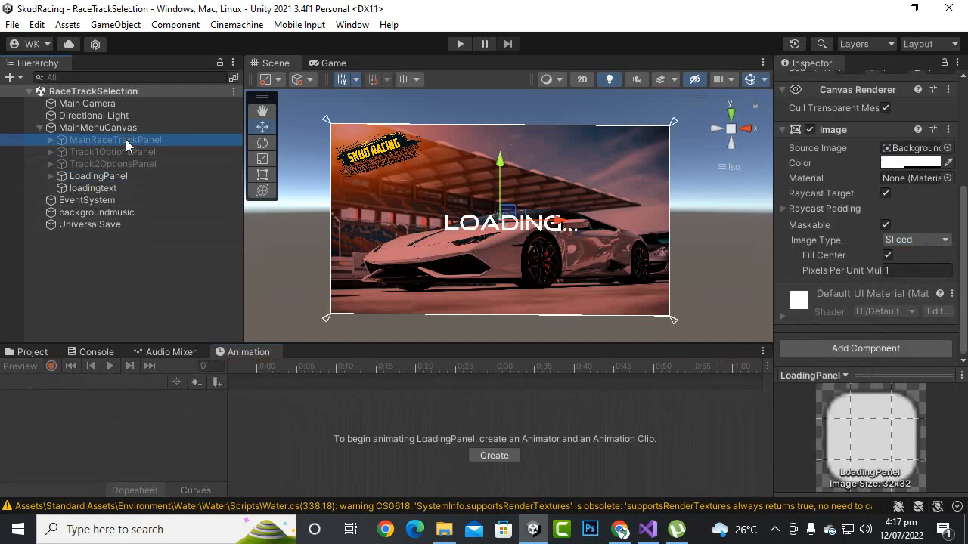
pyautogui.scroll(3, 838, 149)
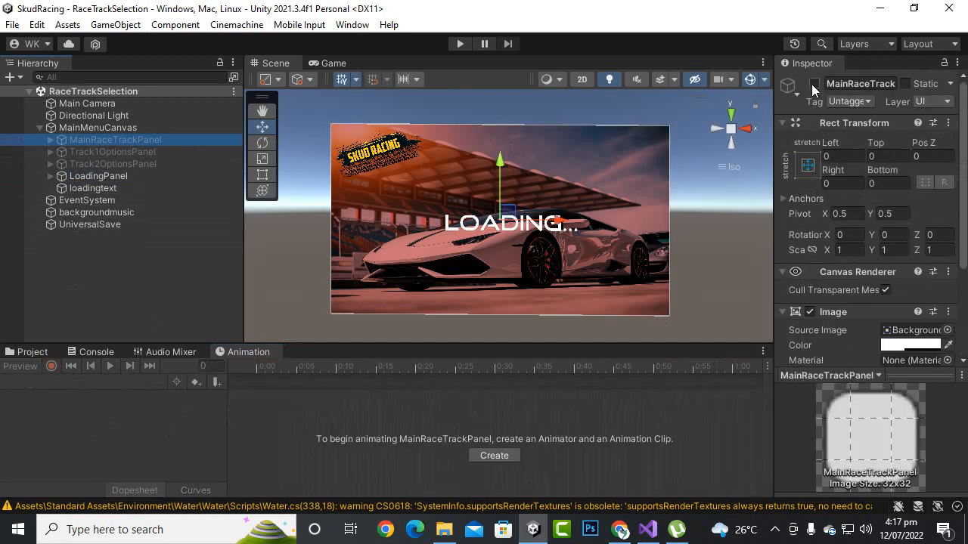
pyautogui.click(813, 84)
pyautogui.click(149, 152)
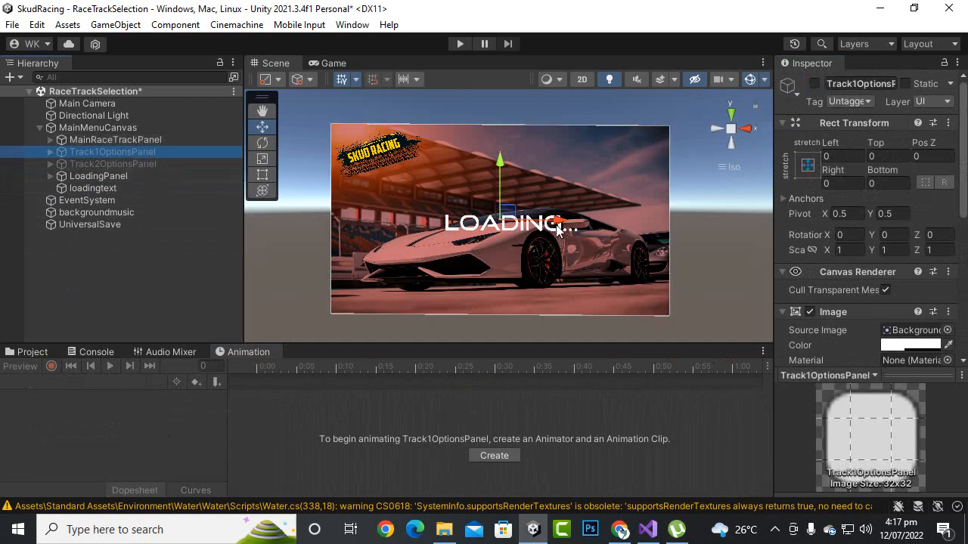
pyautogui.click(156, 141)
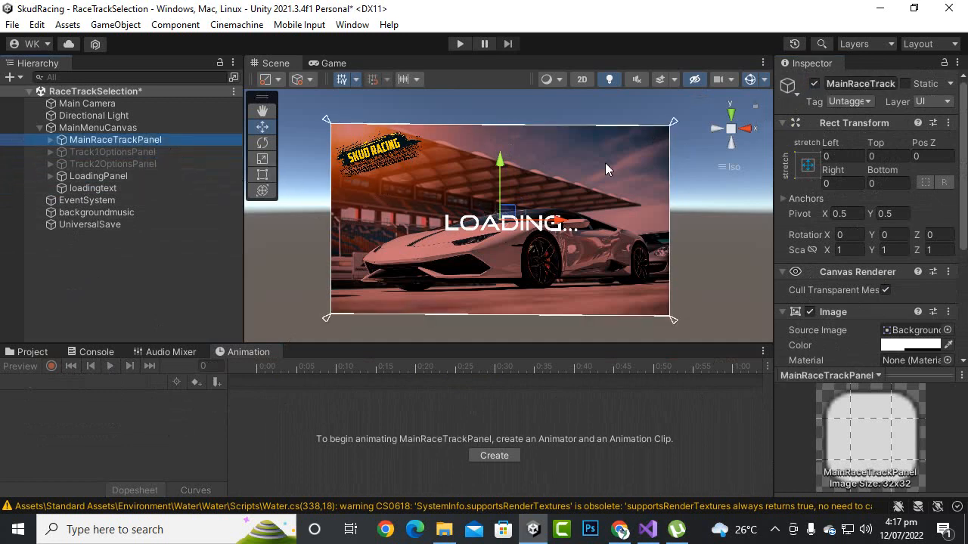
# Deactivate LoadingPanel and make loadingtext a child of it
pyautogui.click(115, 177)
pyautogui.click(814, 84)
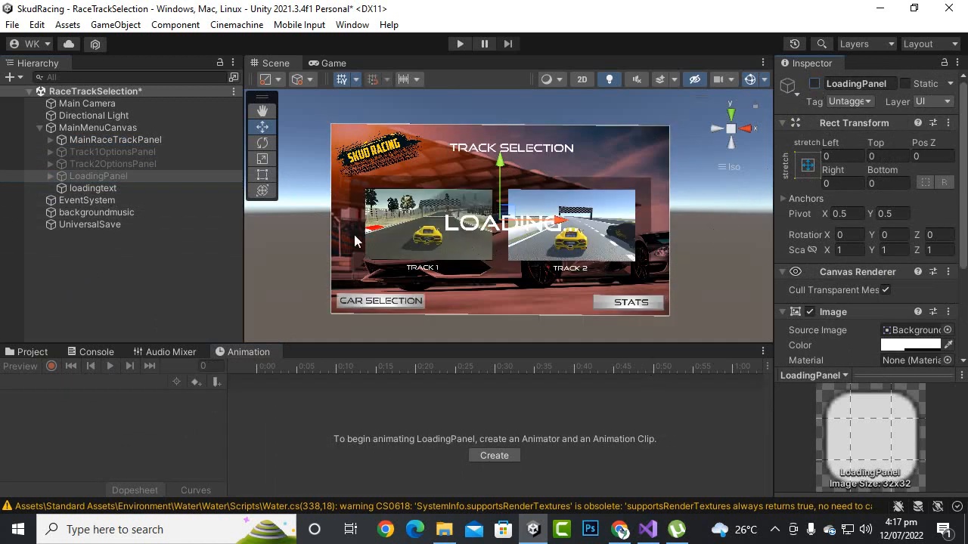
pyautogui.moveTo(91, 189); pyautogui.dragTo(94, 176)
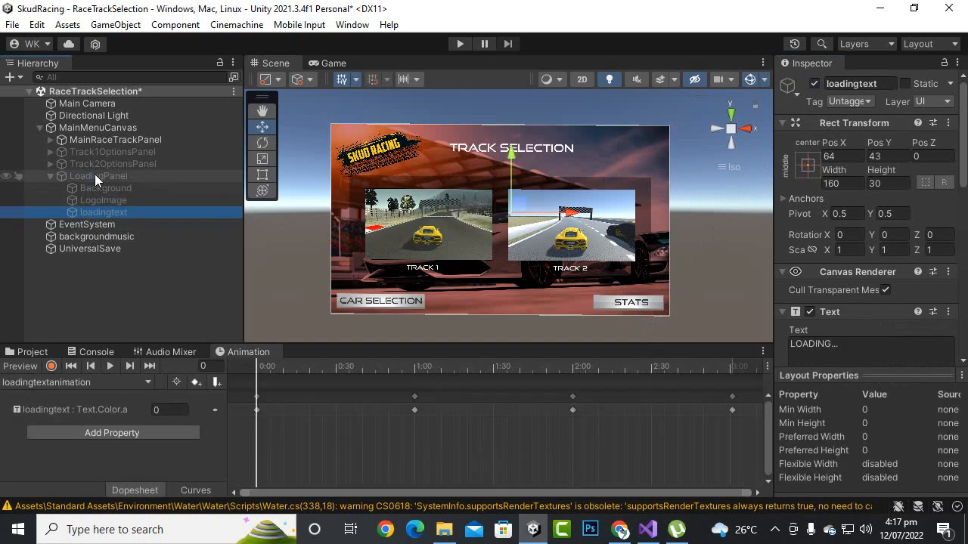
pyautogui.click(51, 176)
pyautogui.click(774, 529)
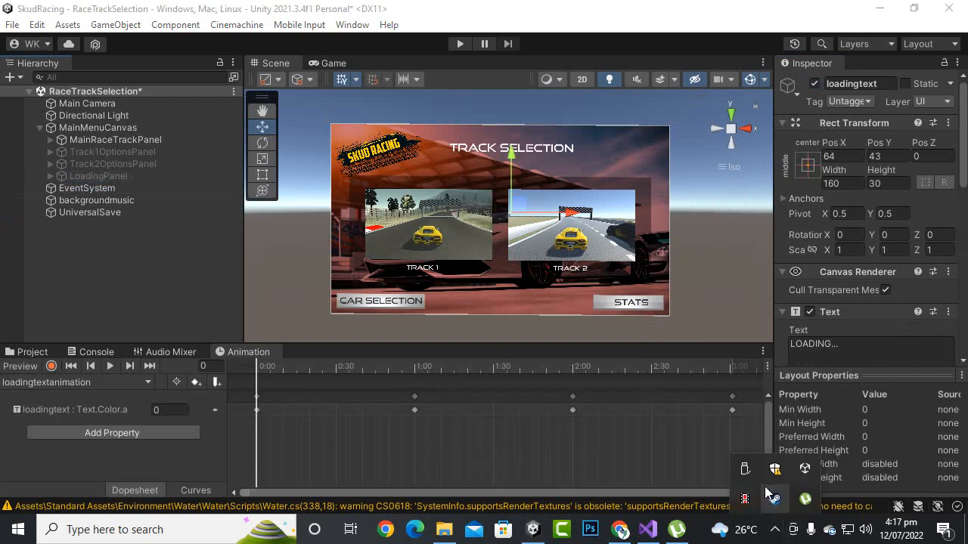
pyautogui.click(772, 497)
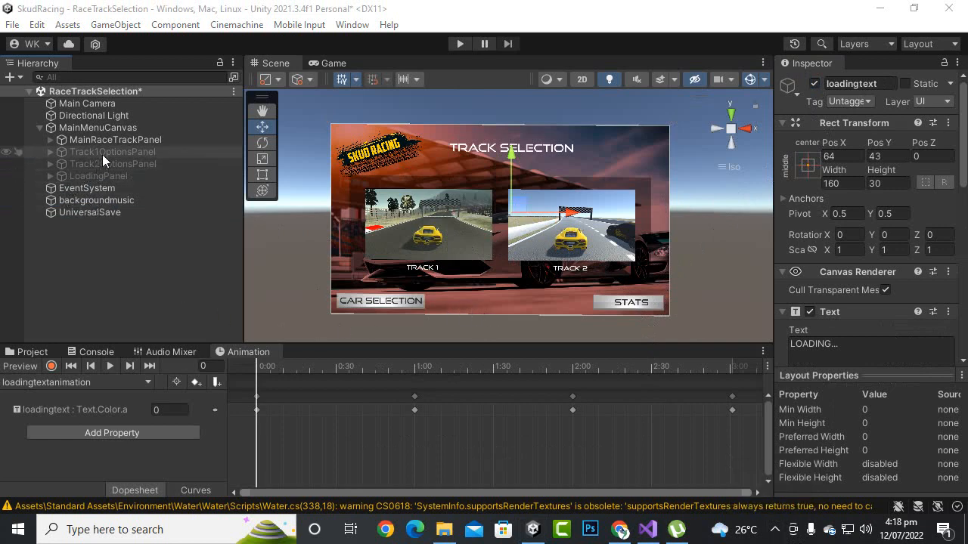
# Switch to Visual Studio and examine the LoadScreen and OpponentPanelOn GameObject fields in OptionsMenuScript.cs
pyautogui.click(647, 529)
pyautogui.scroll(15, 347, 210)
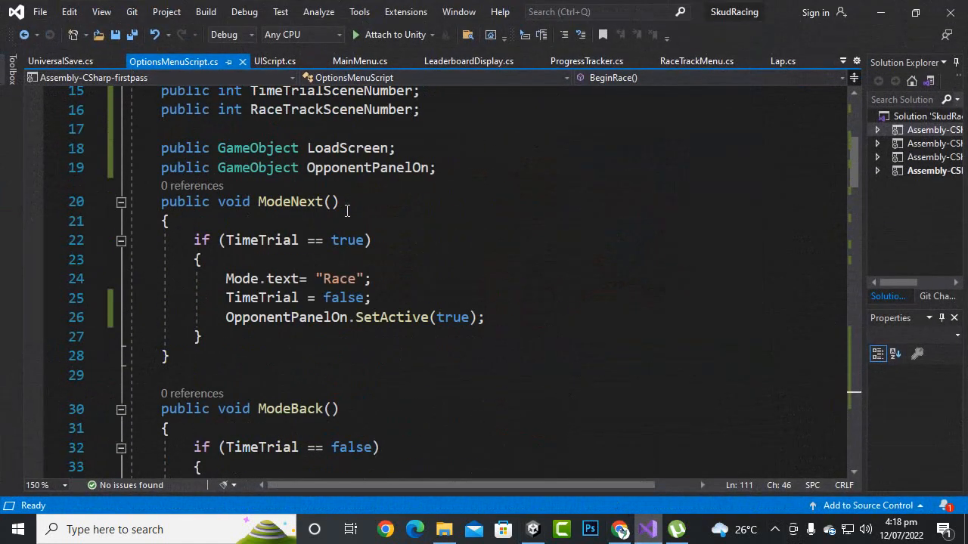
pyautogui.scroll(-4, 347, 210)
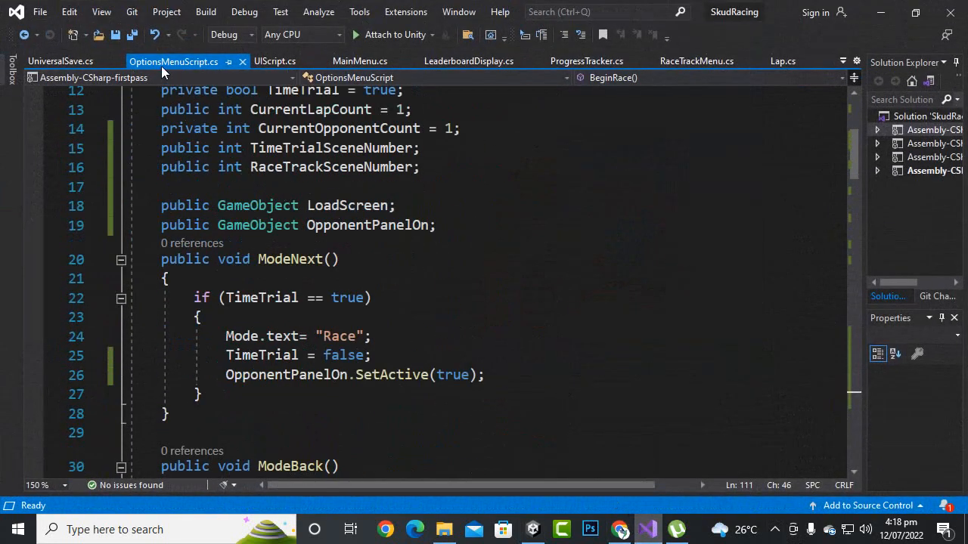
pyautogui.click(313, 206)
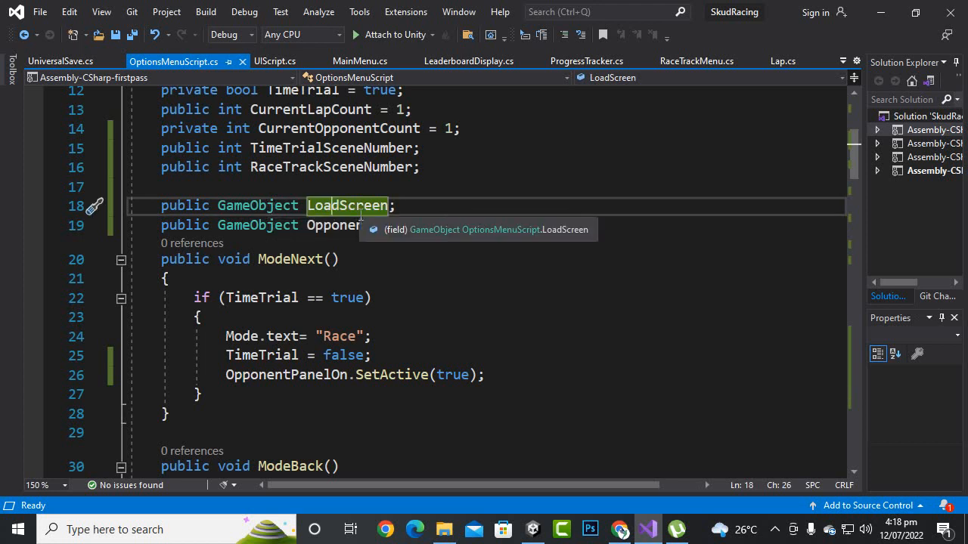
pyautogui.click(342, 225)
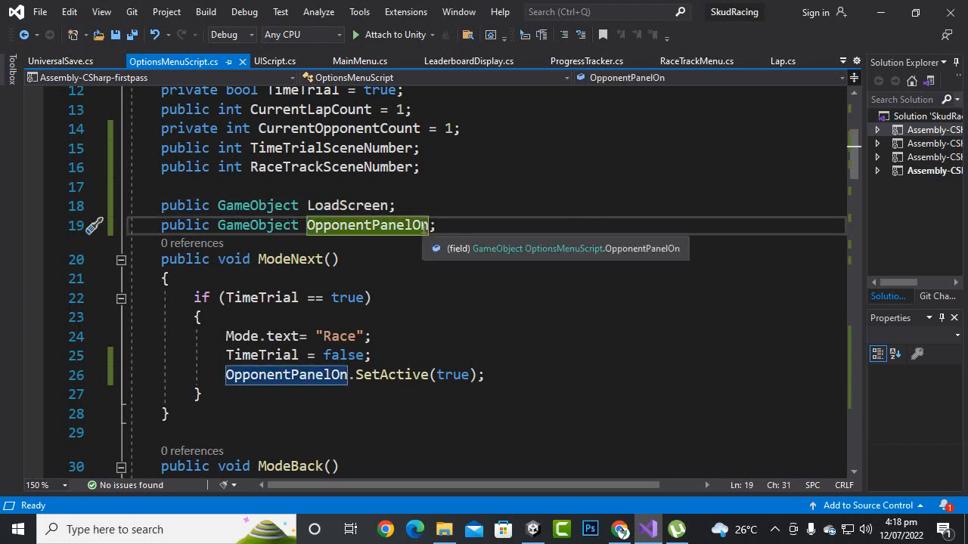
# Examine the TimeTrial conditions in ModeNext and ModeBack and the OpponentPanelOn.SetActive call in ModeNext
pyautogui.scroll(-1, 388, 370)
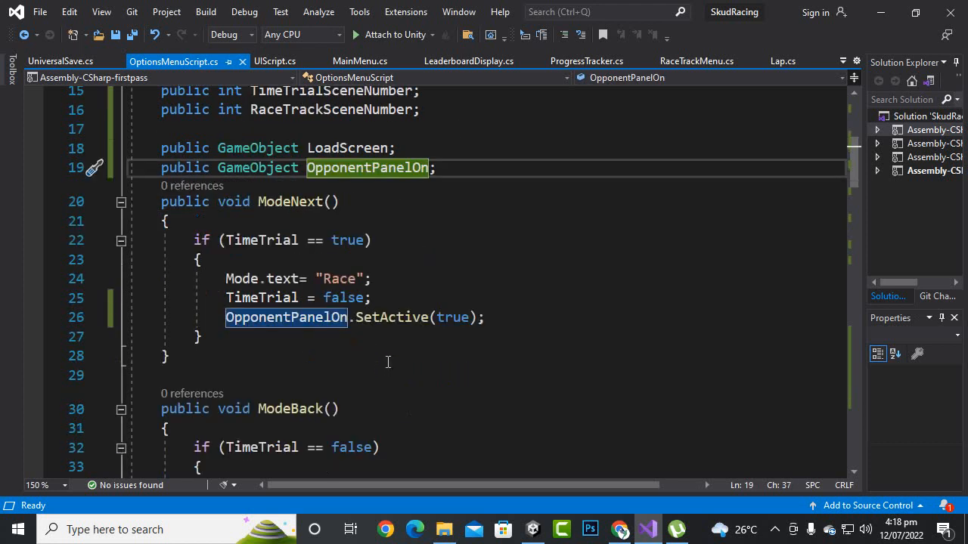
pyautogui.click(376, 319)
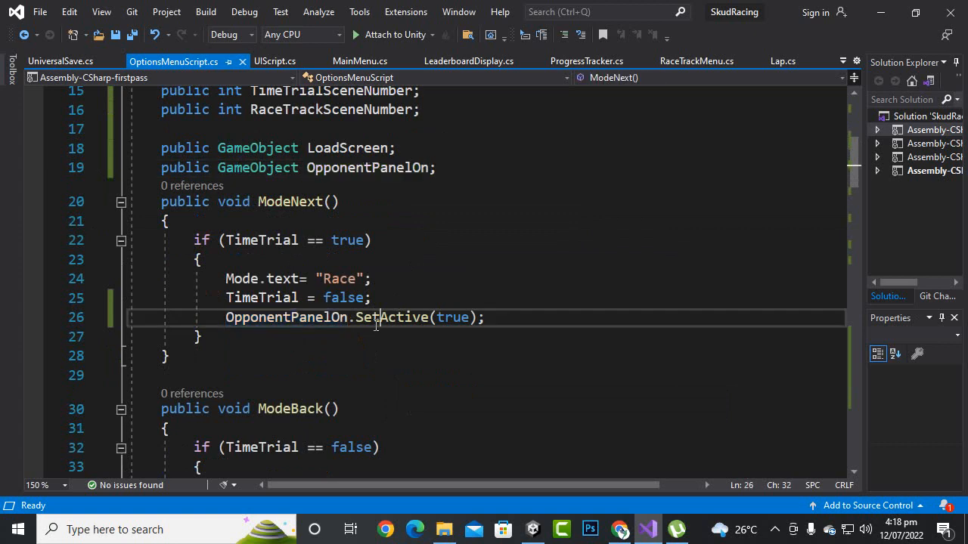
pyautogui.click(229, 319)
pyautogui.moveTo(229, 319); pyautogui.dragTo(516, 312)
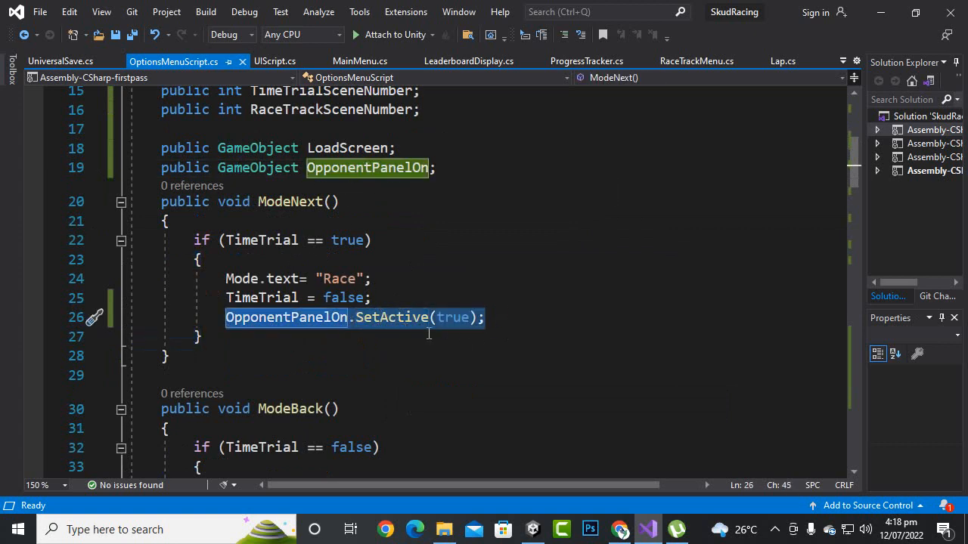
pyautogui.click(242, 246)
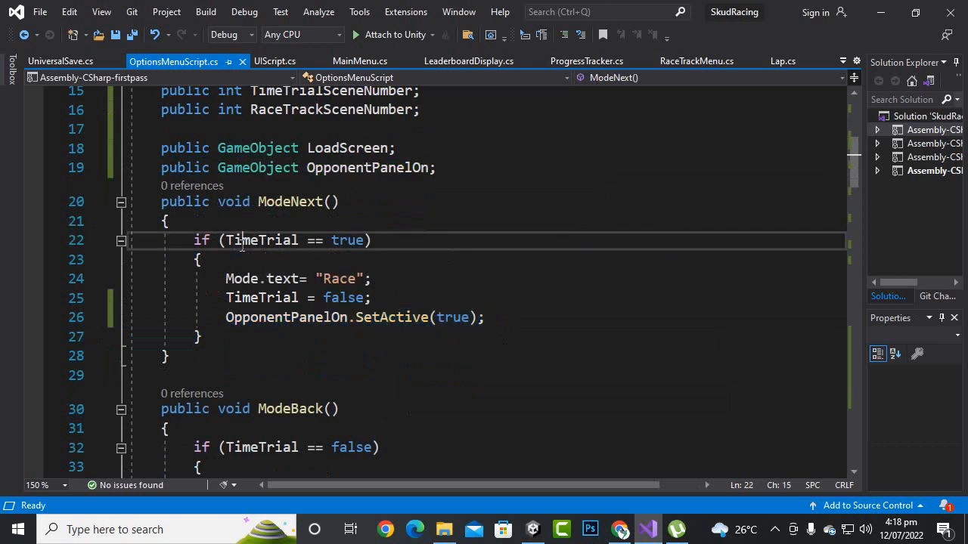
pyautogui.click(332, 241)
pyautogui.scroll(-3, 333, 240)
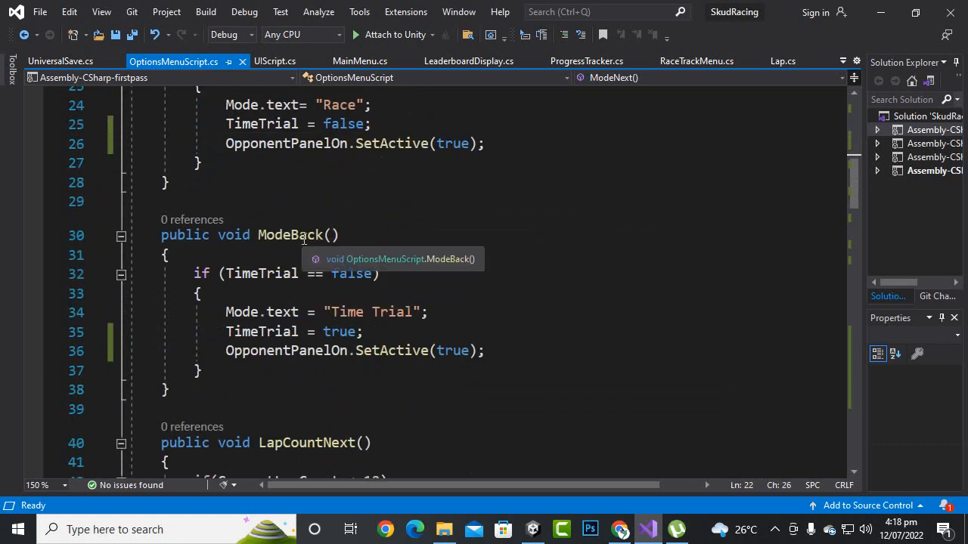
pyautogui.click(303, 235)
pyautogui.click(251, 273)
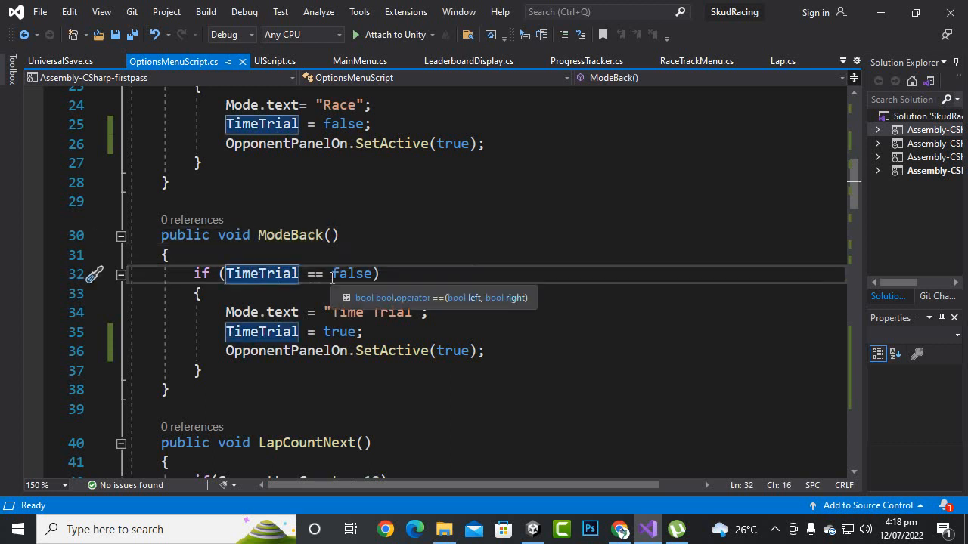
pyautogui.click(350, 273)
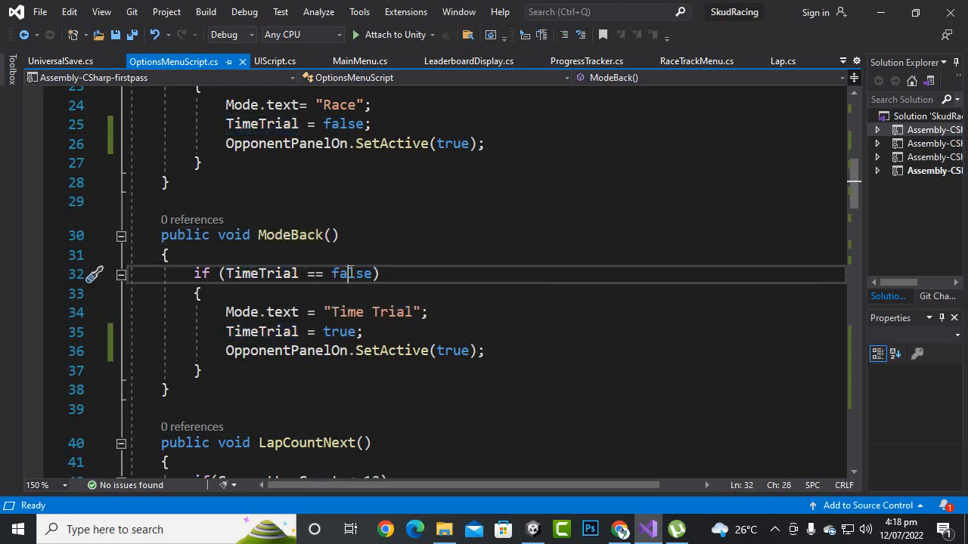
# Change the OpponentPanelOn.SetActive argument in ModeBack to false and save the script
pyautogui.click(362, 350)
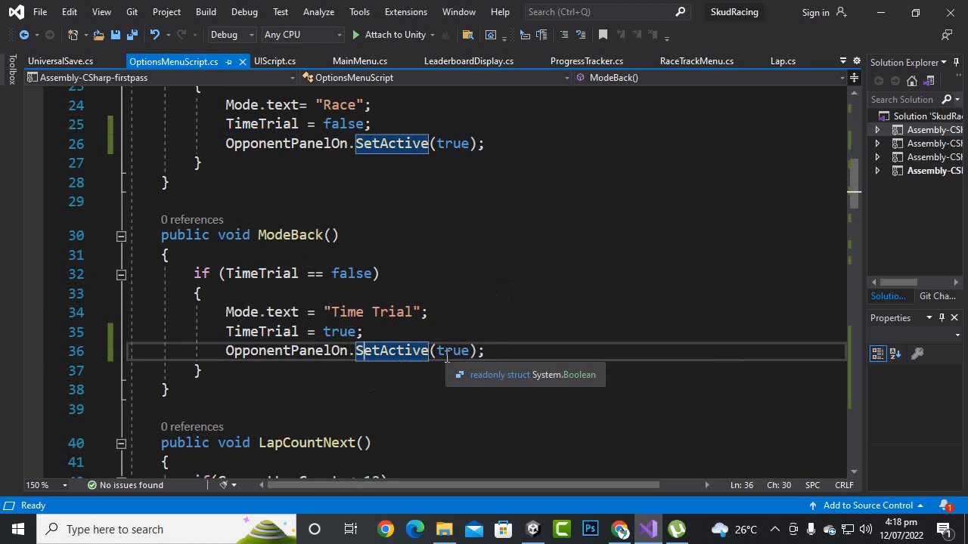
pyautogui.scroll(1, 446, 355)
pyautogui.scroll(-2, 454, 342)
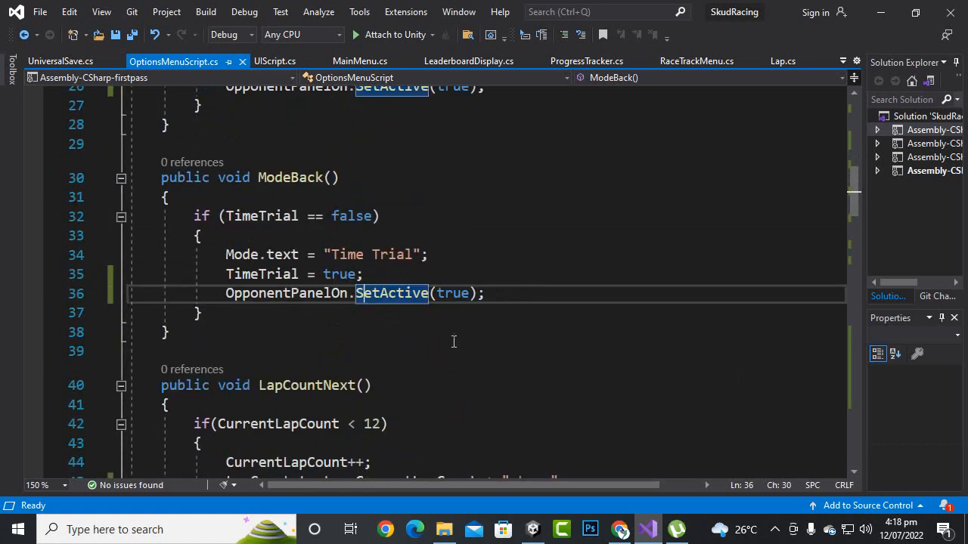
pyautogui.moveTo(470, 294); pyautogui.dragTo(438, 295)
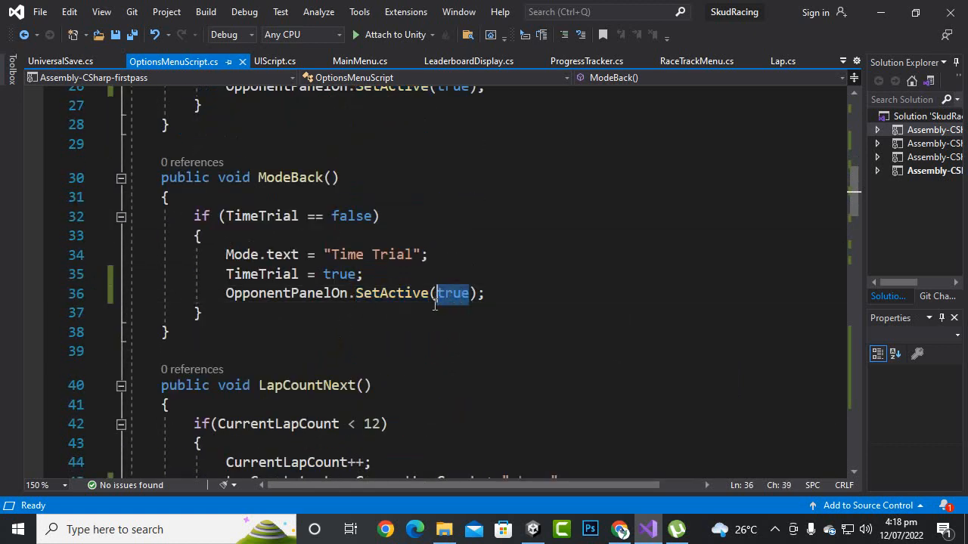
pyautogui.write('fa')
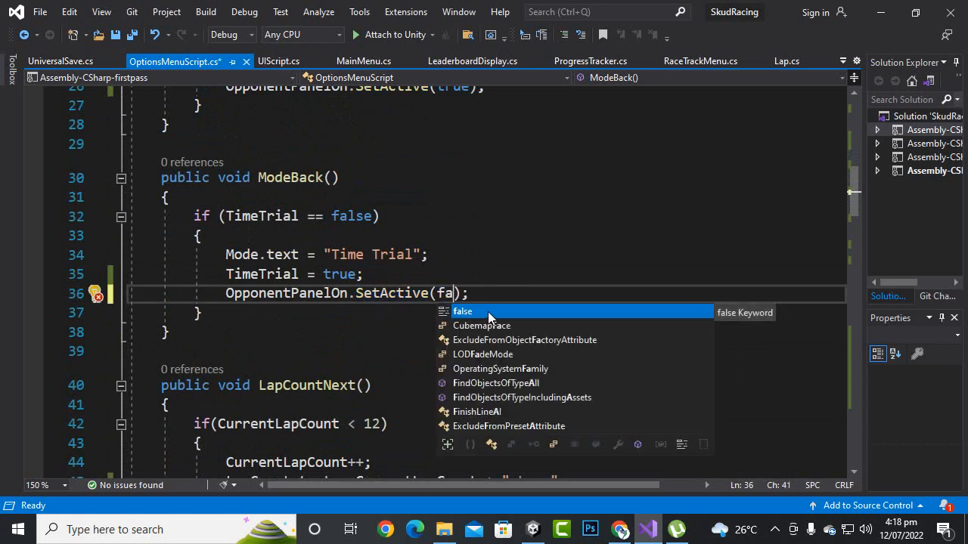
pyautogui.press('Tab')
pyautogui.hotkey('ctrl', 's')
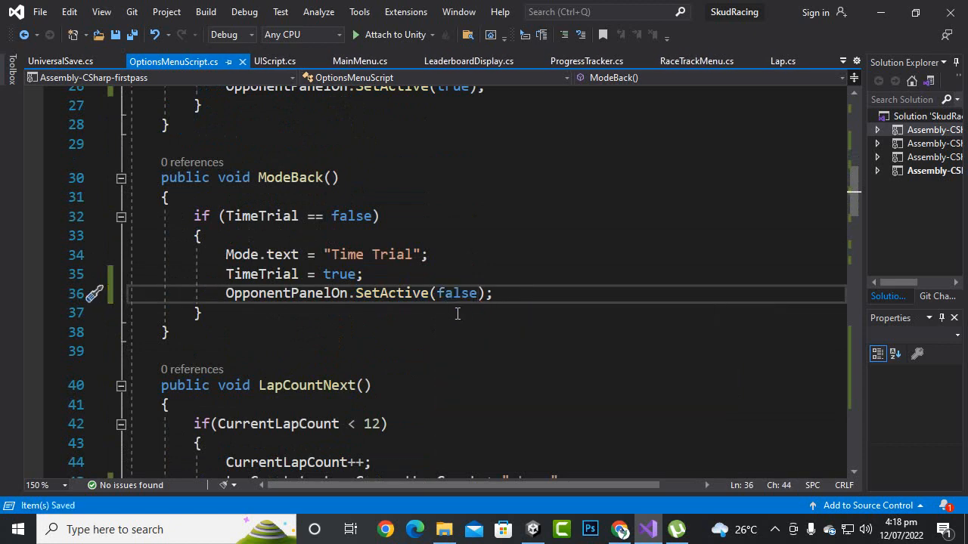
# Remove the SceneManager.LoadScene(RaceTrackSceneNumber) statement from the TimeTrial == false branch of BeginRace and save the script
pyautogui.scroll(-3, 406, 301)
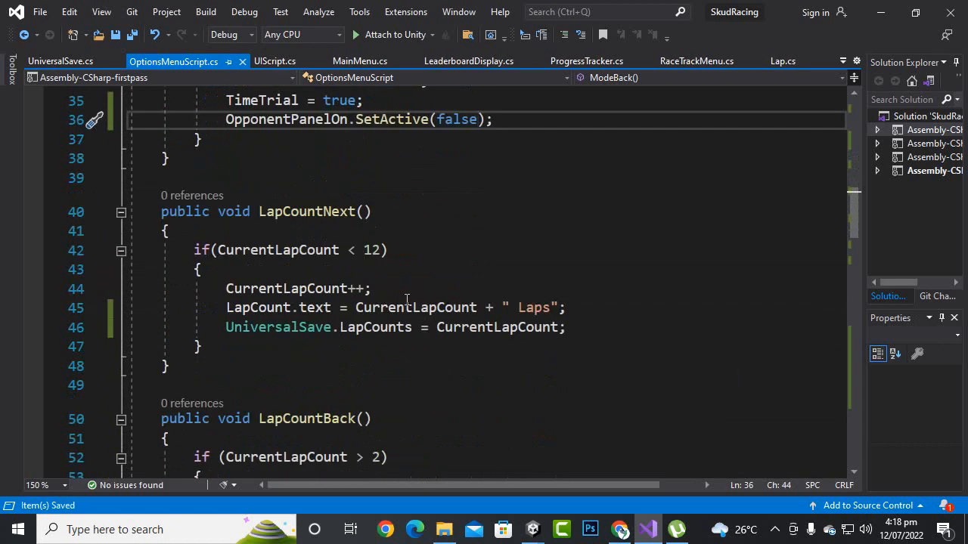
pyautogui.scroll(-17, 414, 286)
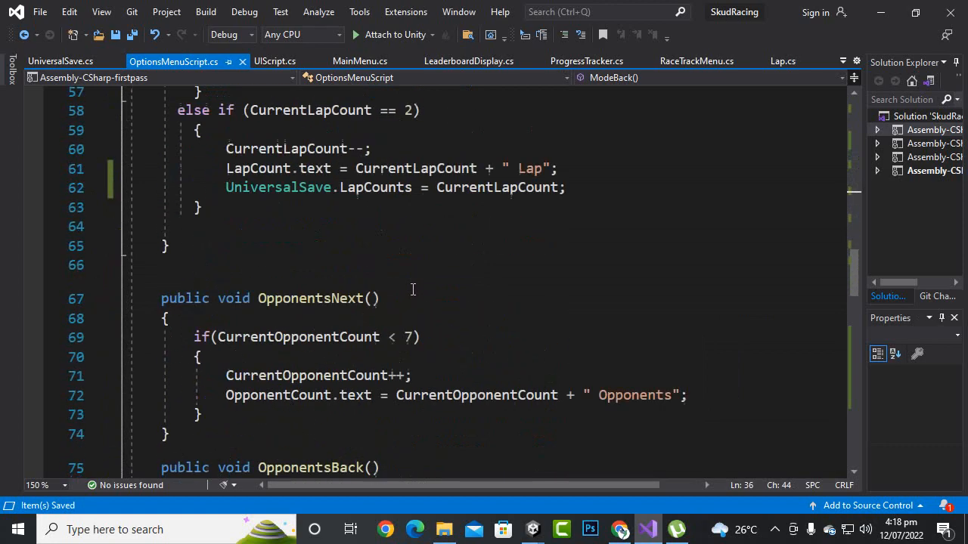
pyautogui.scroll(-6, 413, 290)
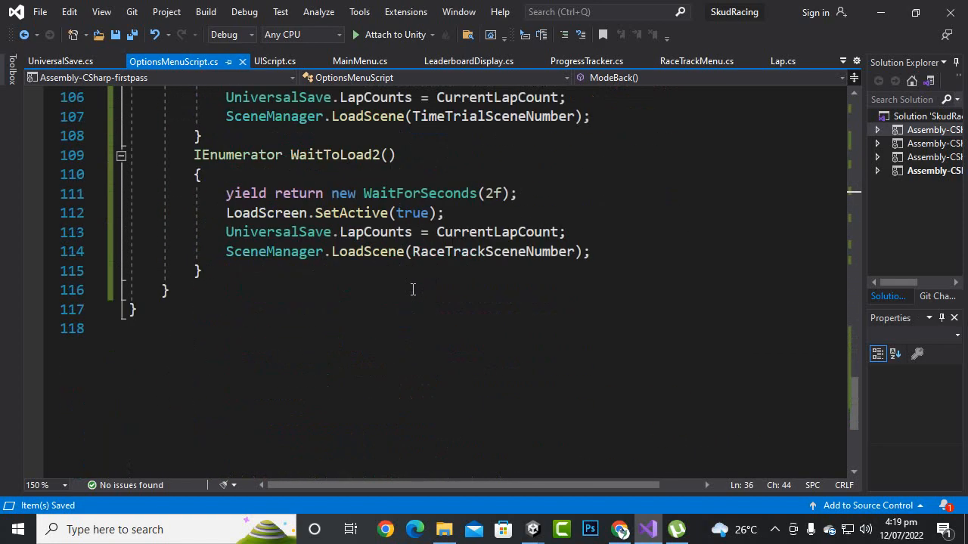
pyautogui.scroll(8, 413, 289)
pyautogui.scroll(-3, 413, 290)
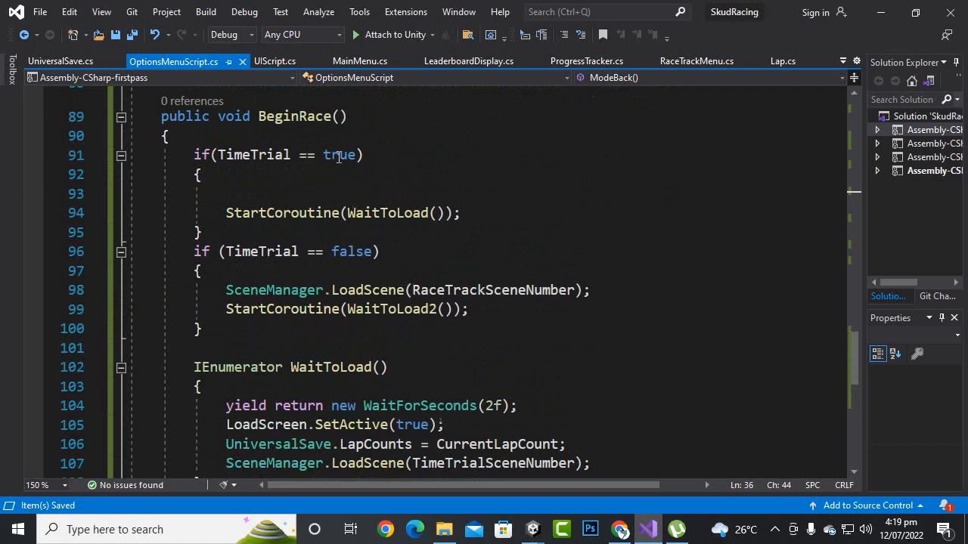
pyautogui.click(340, 117)
pyautogui.click(270, 195)
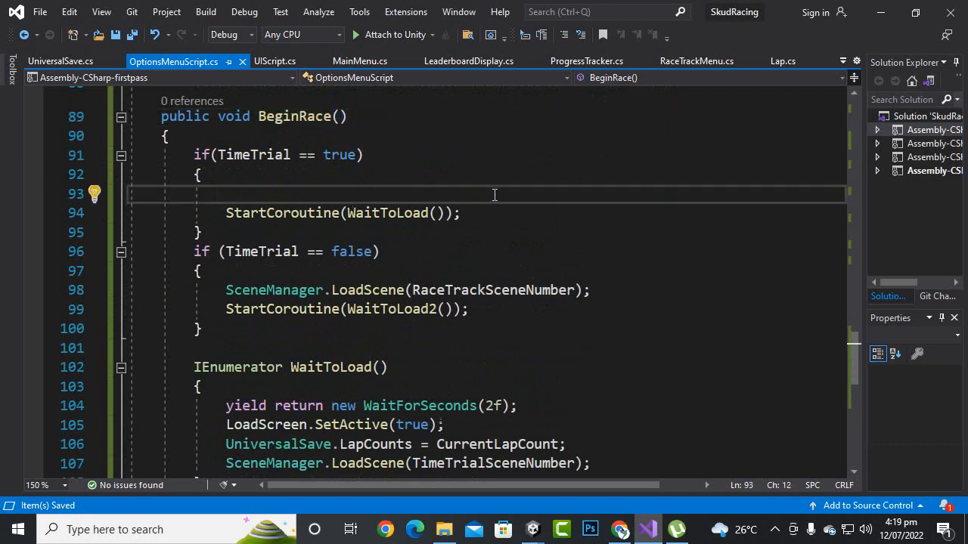
pyautogui.moveTo(220, 290); pyautogui.dragTo(597, 287)
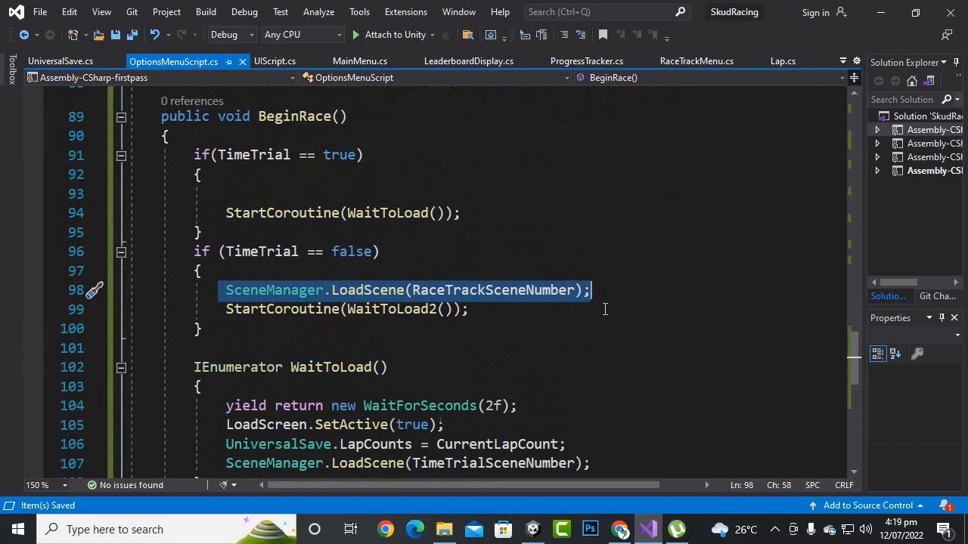
pyautogui.hotkey('ctrl', 'x')
pyautogui.scroll(-1, 574, 313)
pyautogui.click(405, 133)
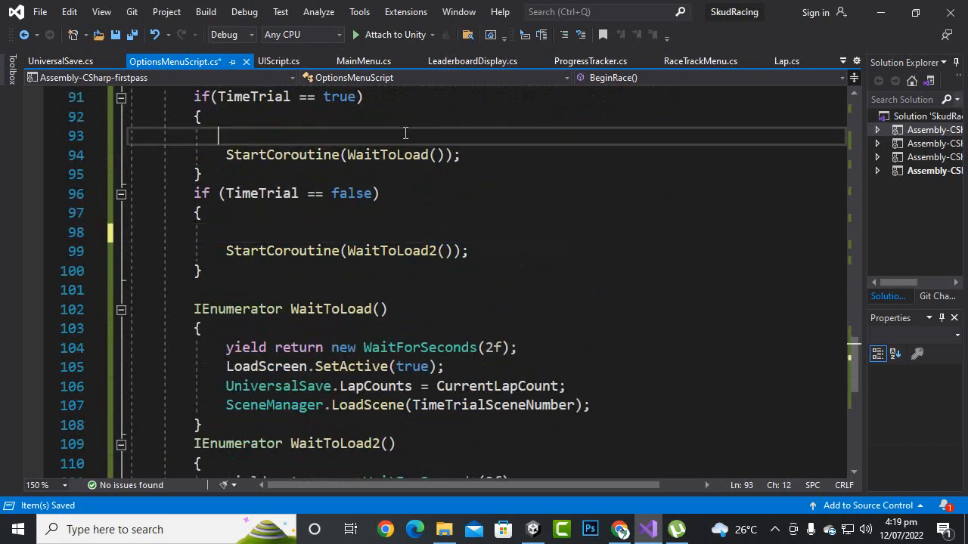
pyautogui.hotkey('ctrl', 's')
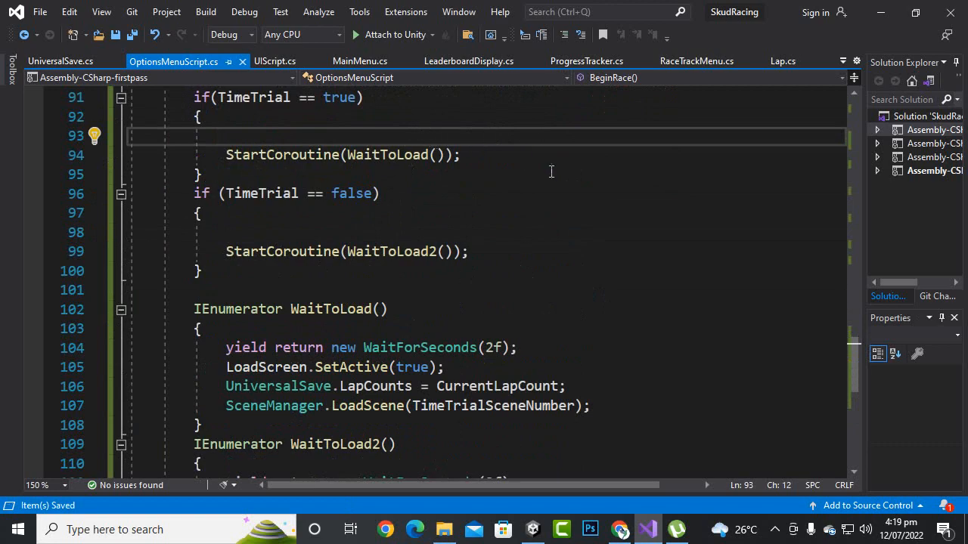
# Review the StartCoroutine calls to WaitToLoad and WaitToLoad2 in the two branches of BeginRace
pyautogui.scroll(-4, 536, 251)
pyautogui.scroll(4, 501, 251)
pyautogui.scroll(-1, 453, 238)
pyautogui.moveTo(230, 193); pyautogui.dragTo(484, 199)
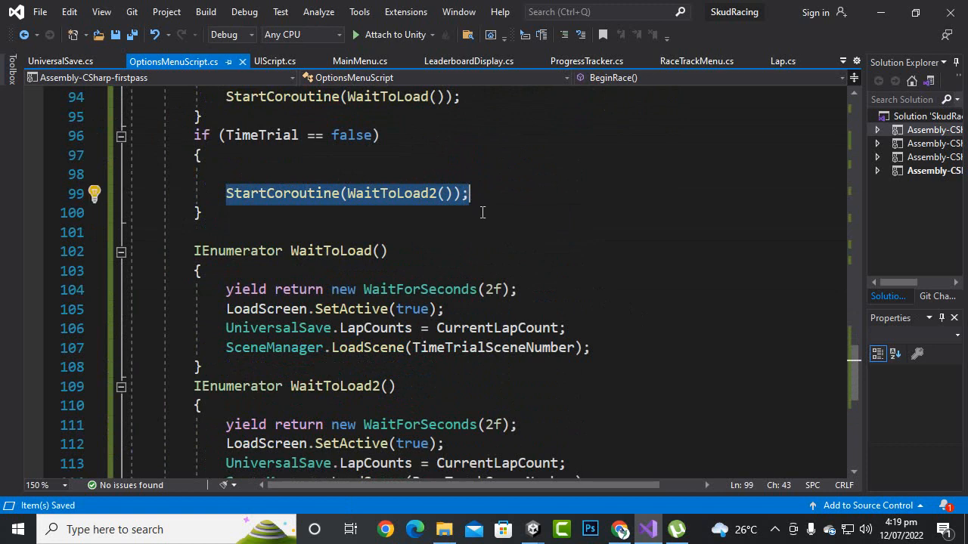
pyautogui.scroll(1, 446, 188)
pyautogui.click(456, 156)
pyautogui.moveTo(456, 155); pyautogui.dragTo(226, 155)
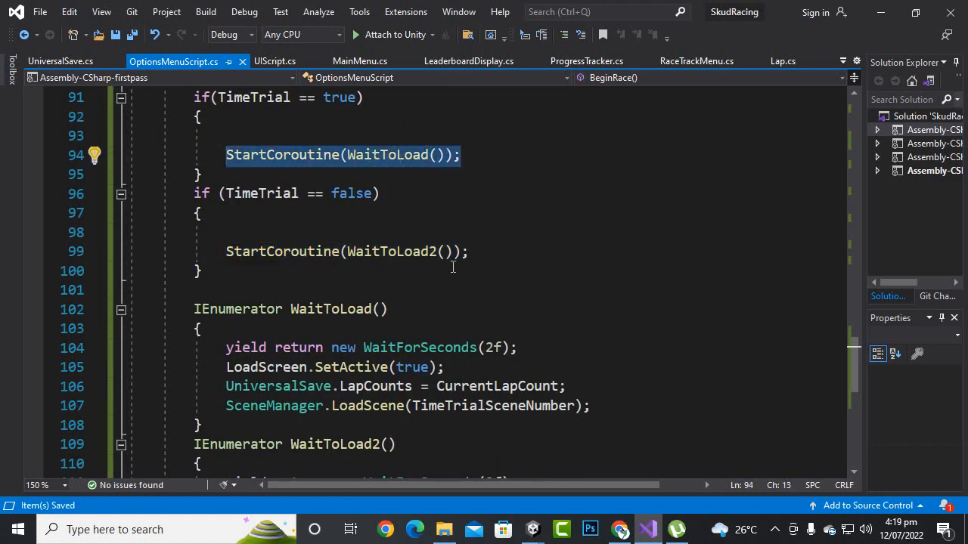
# Set the WaitForSeconds delay to 3f in both the WaitToLoad and WaitToLoad2 coroutines
pyautogui.click(488, 313)
pyautogui.click(490, 348)
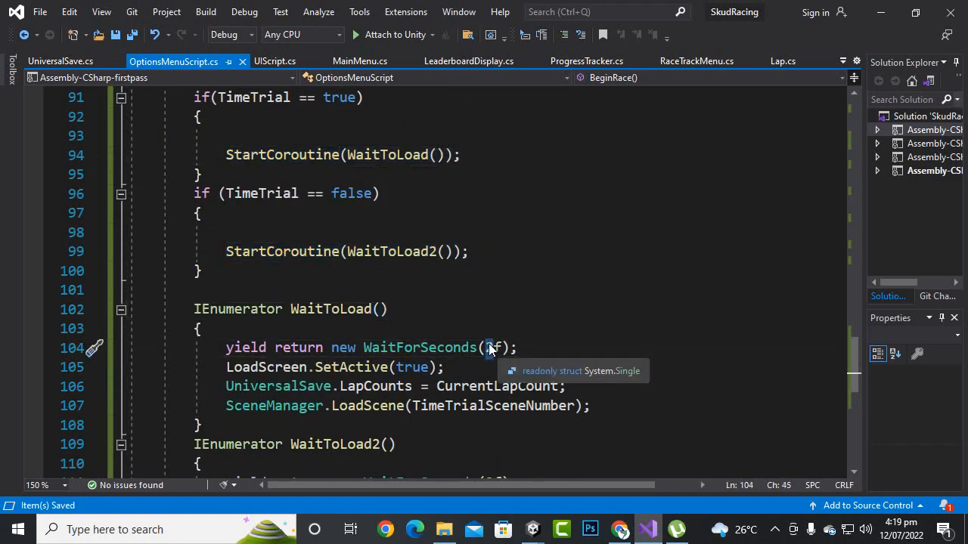
pyautogui.press('Delete')
pyautogui.write('3')
pyautogui.scroll(-3, 541, 302)
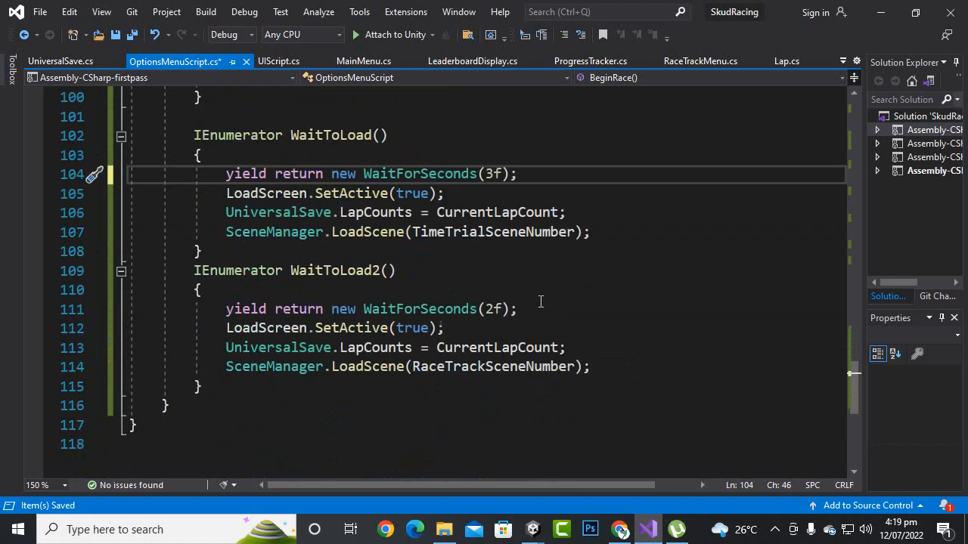
pyautogui.click(488, 310)
pyautogui.press('Delete')
pyautogui.write('3')
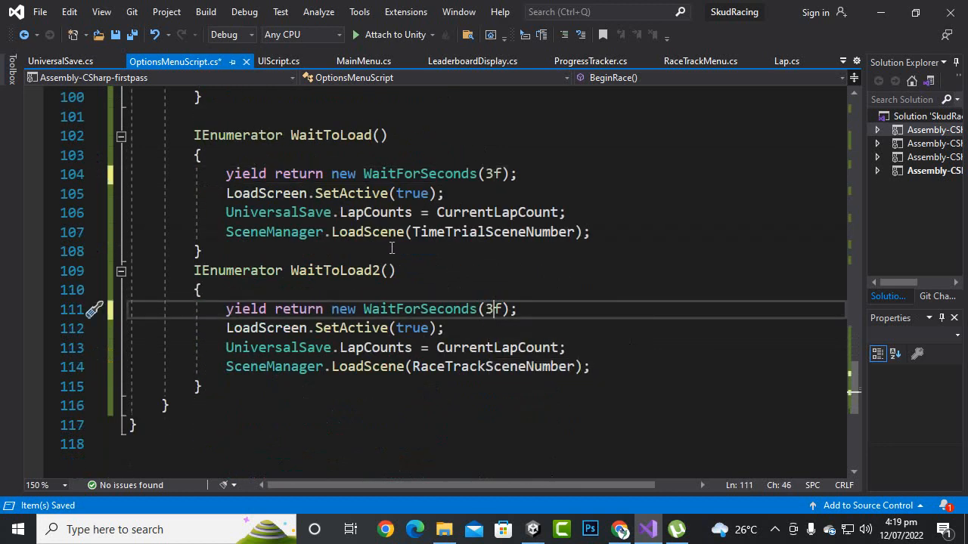
# Examine the LoadScreen activation, UniversalSave.LapCounts assignment and scene loading statements in the WaitToLoad and WaitToLoad2 coroutines
pyautogui.click(392, 249)
pyautogui.click(309, 192)
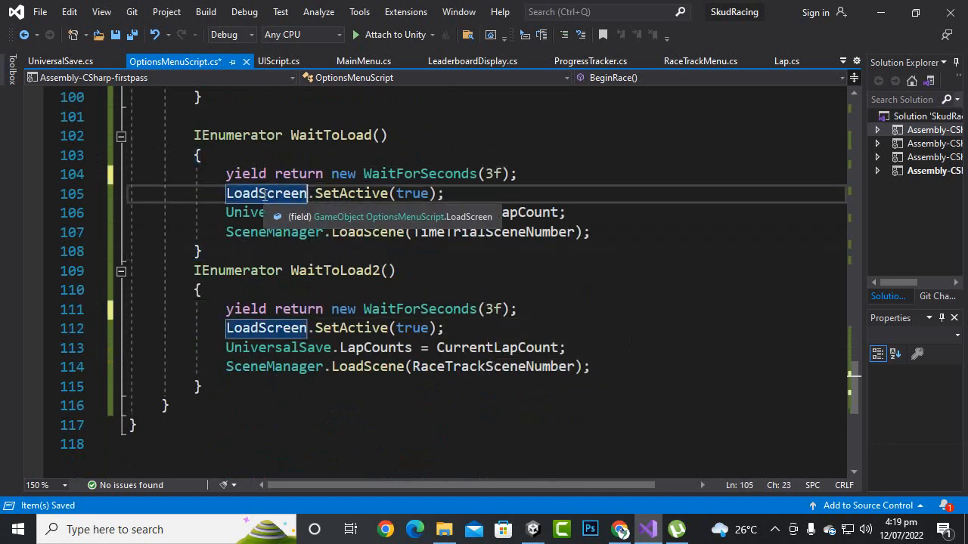
pyautogui.click(252, 214)
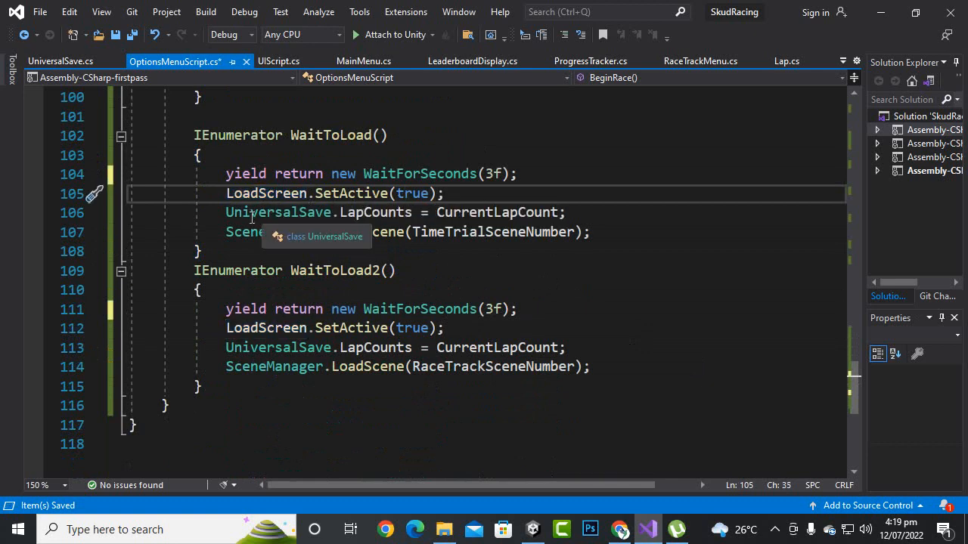
pyautogui.click(361, 214)
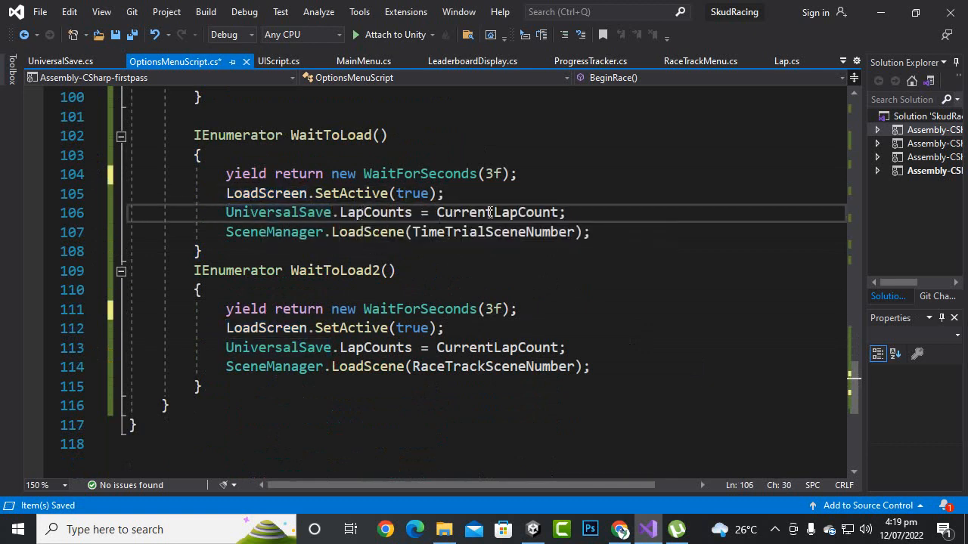
pyautogui.click(515, 214)
pyautogui.moveTo(566, 213); pyautogui.dragTo(218, 212)
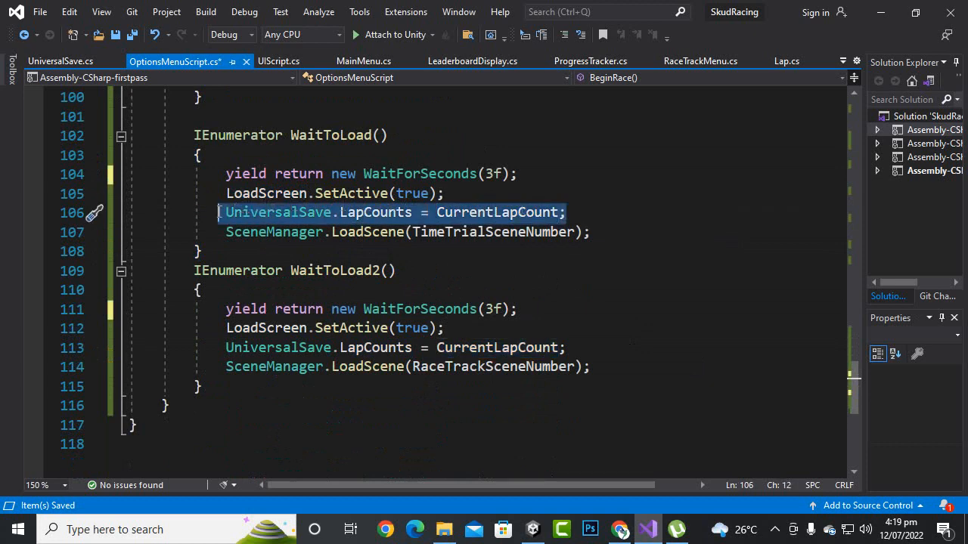
pyautogui.click(218, 213)
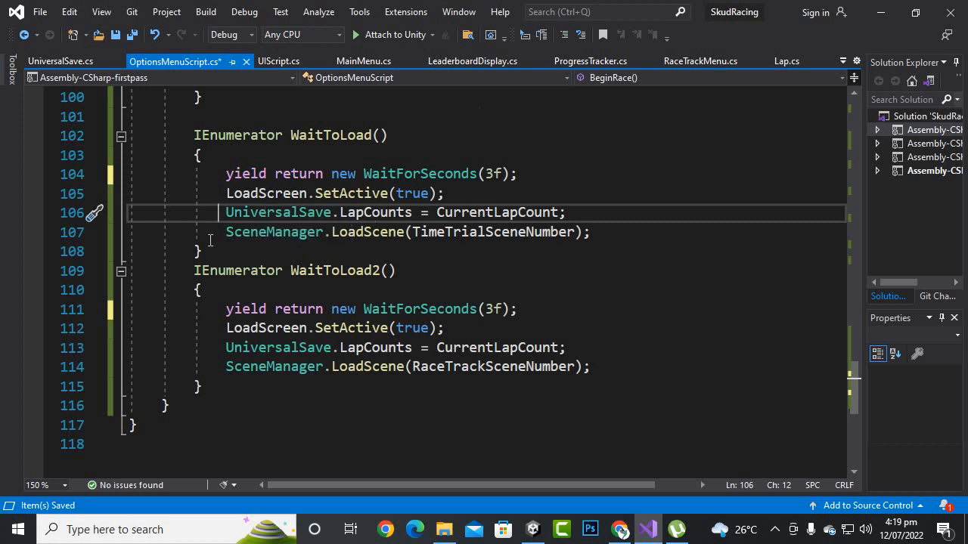
pyautogui.moveTo(218, 213); pyautogui.dragTo(638, 218)
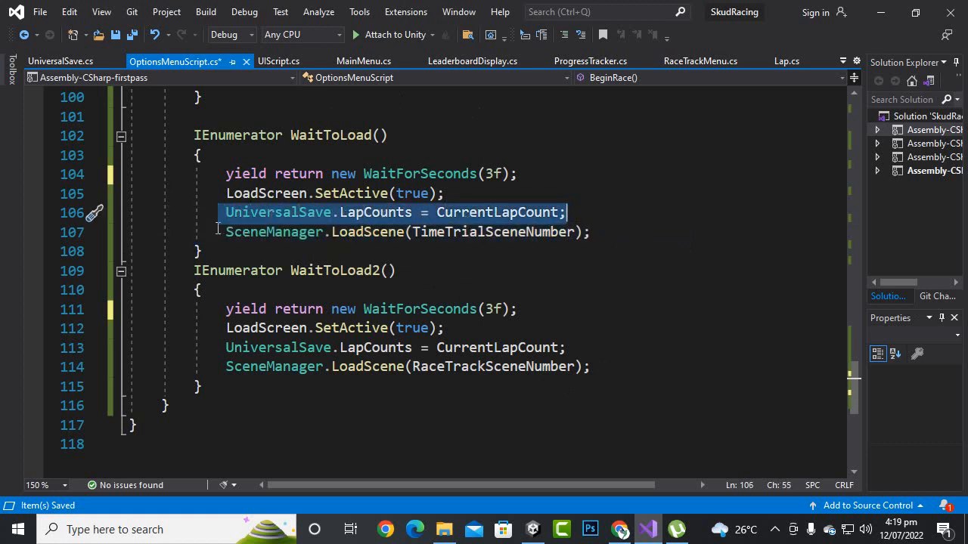
pyautogui.moveTo(218, 231); pyautogui.dragTo(273, 234)
pyautogui.moveTo(349, 236); pyautogui.dragTo(551, 235)
pyautogui.click(429, 234)
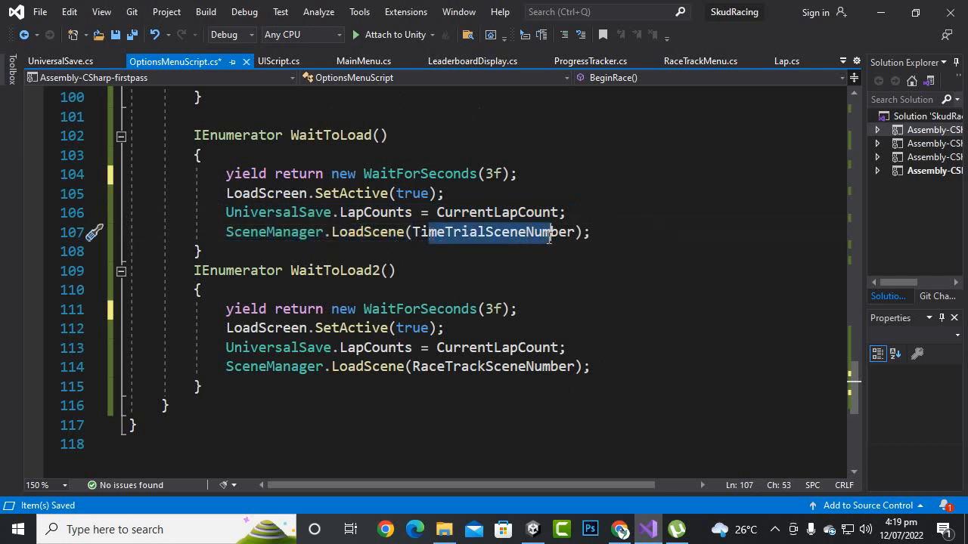
pyautogui.click(274, 310)
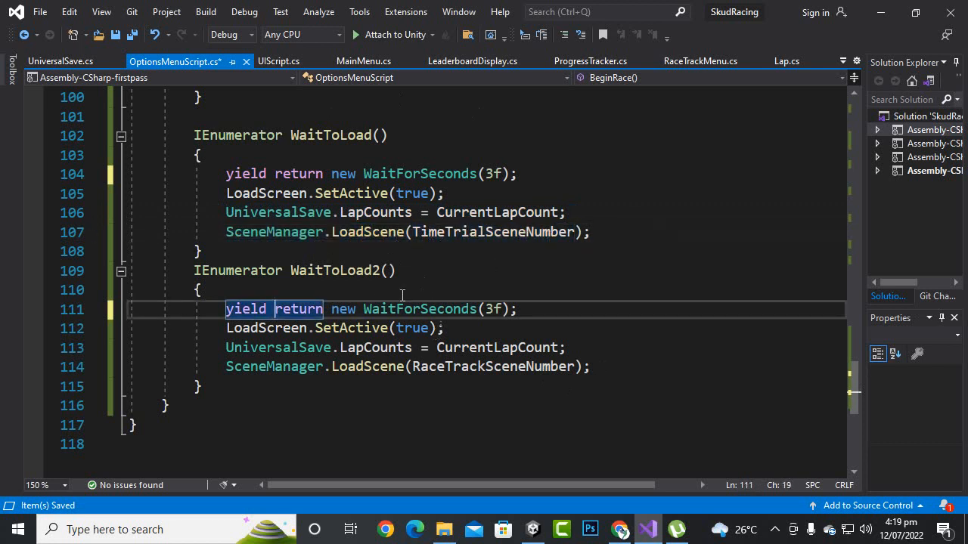
pyautogui.click(353, 273)
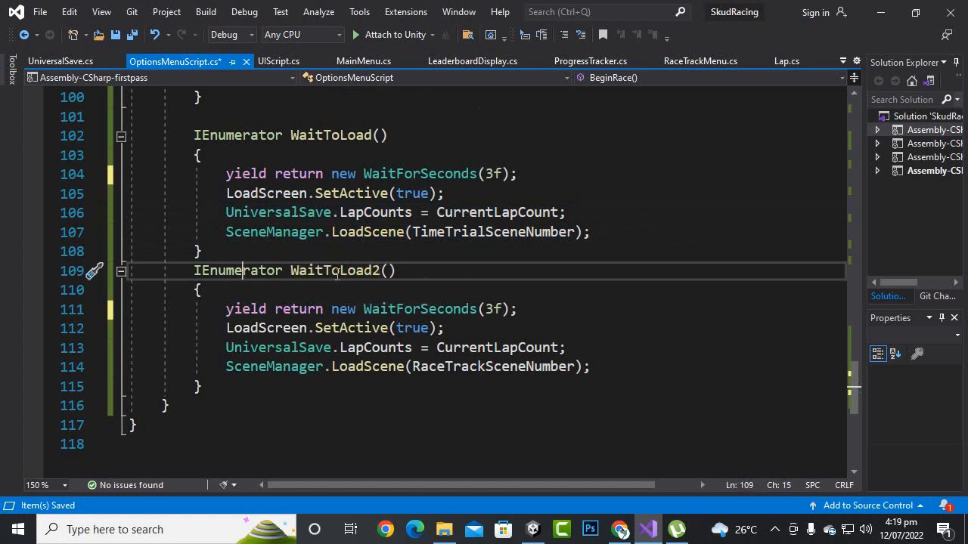
pyautogui.moveTo(341, 271); pyautogui.dragTo(378, 271)
pyautogui.click(452, 349)
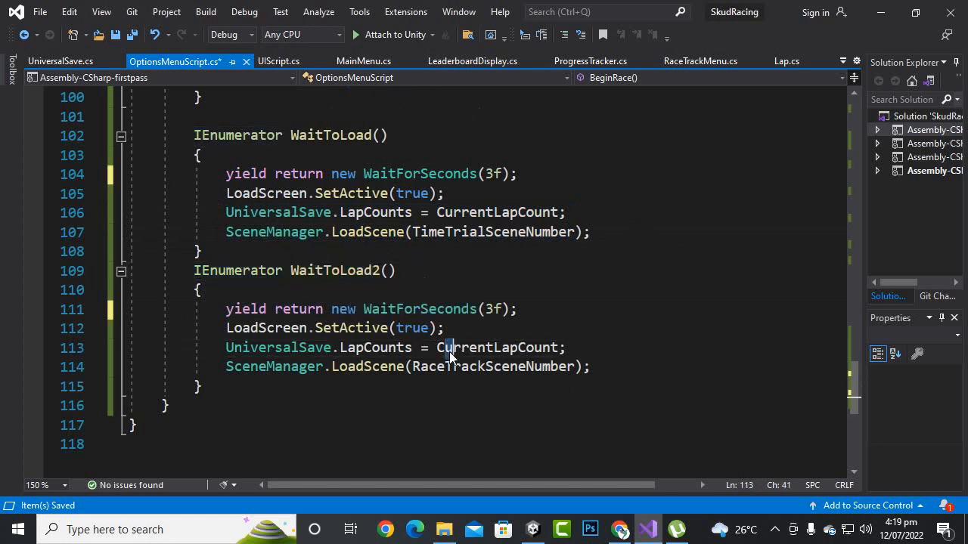
# Finish checking the WaitToLoad2 statements and save OptionsMenuScript.cs
pyautogui.click(497, 367)
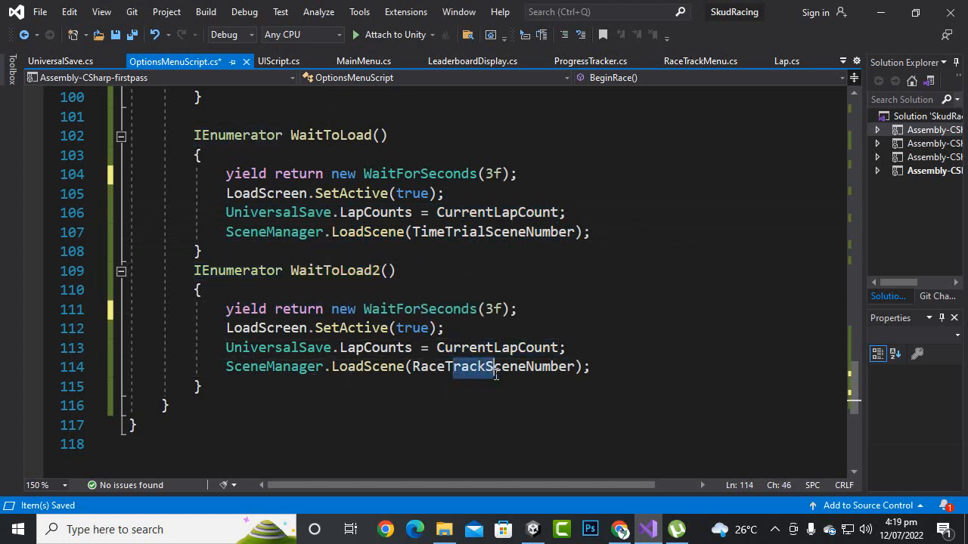
pyautogui.click(487, 418)
pyautogui.hotkey('ctrl', 's')
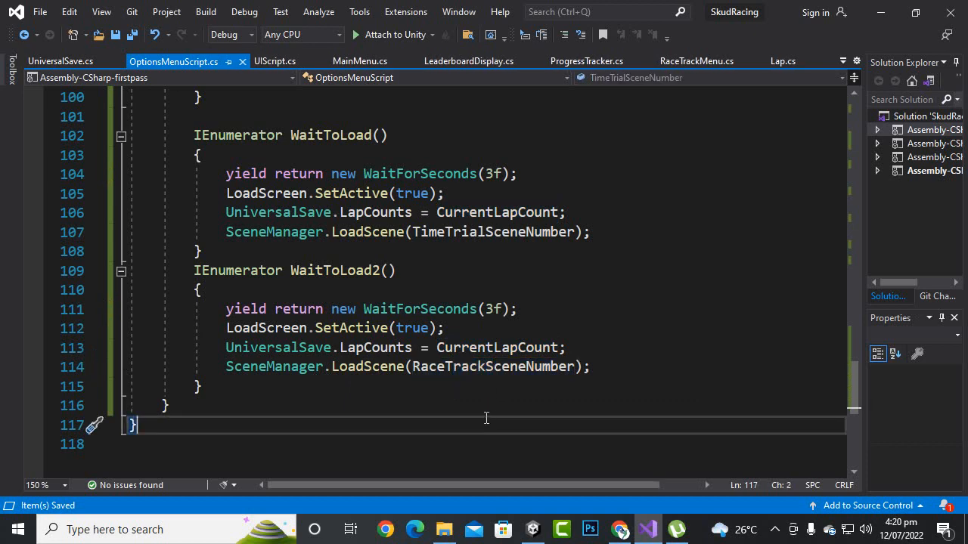
# Switch to Unity and assign LoadingPanel as the Load Screen in the Options Menu Script of both Track1OptionsPanel and Track2OptionsPanel
pyautogui.click(533, 529)
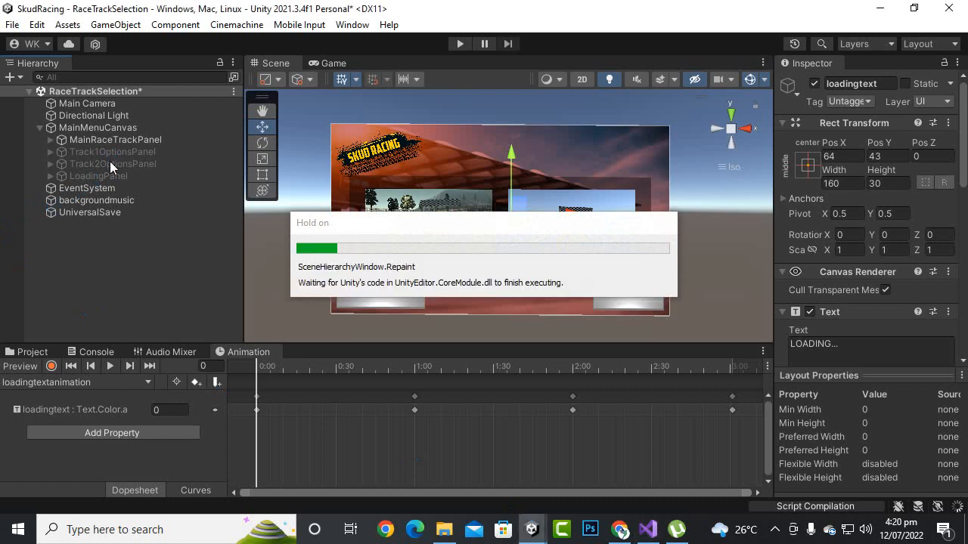
pyautogui.click(113, 152)
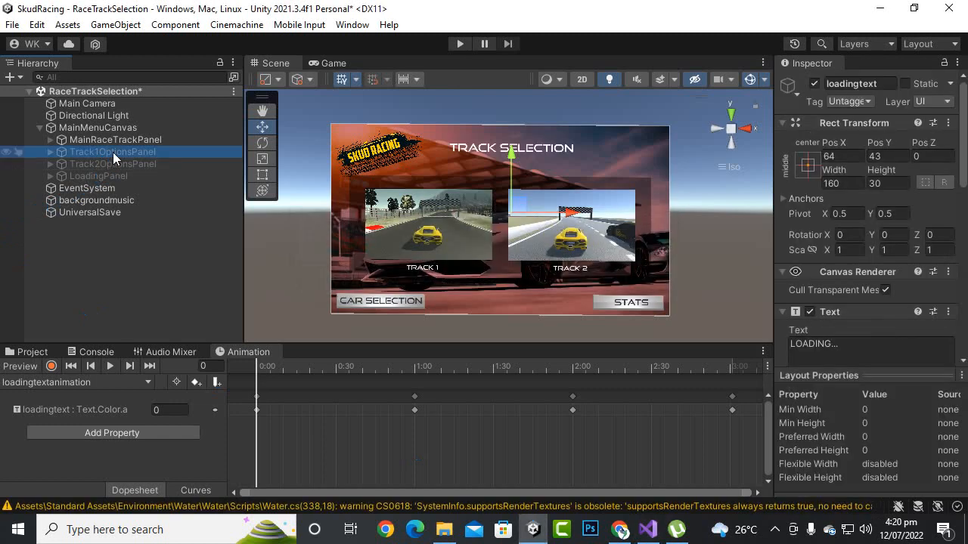
pyautogui.moveTo(964, 203); pyautogui.dragTo(967, 317)
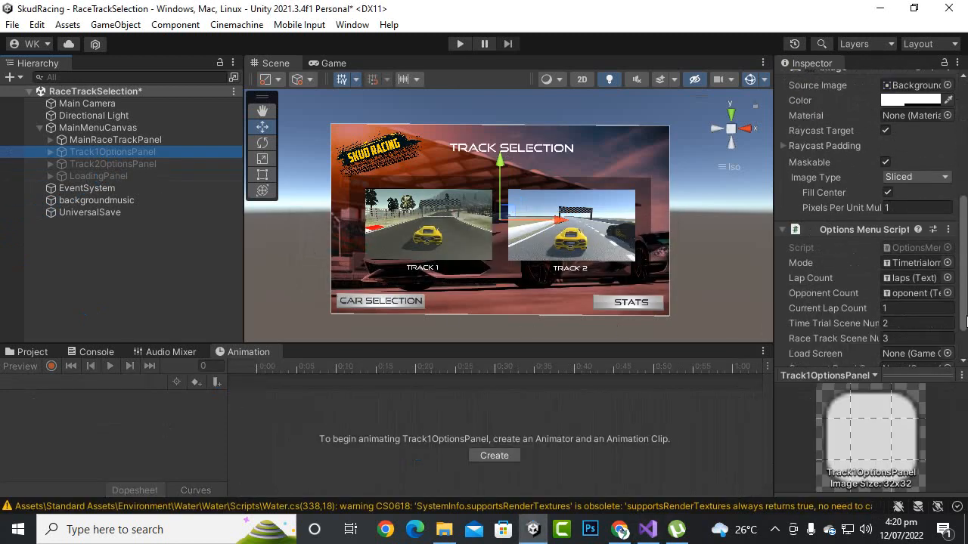
pyautogui.scroll(-2, 966, 317)
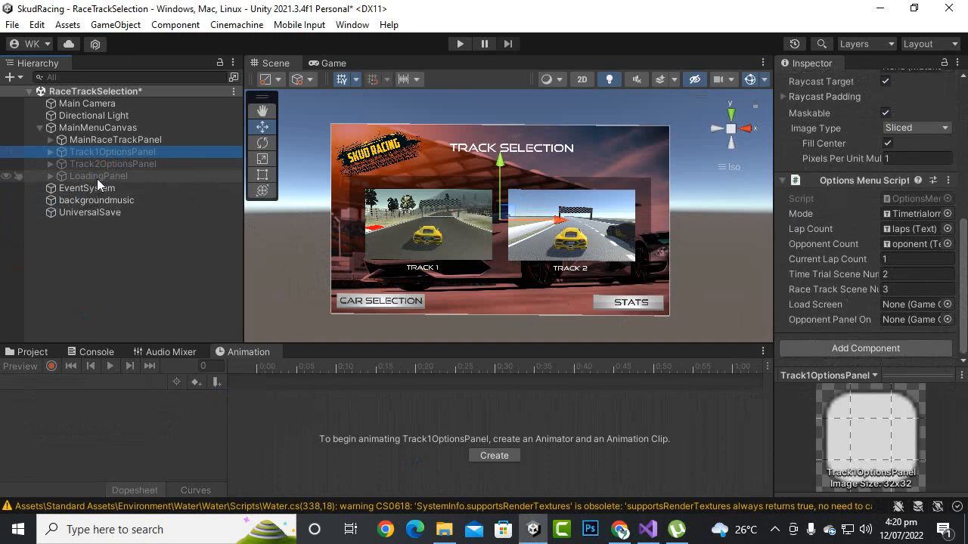
pyautogui.moveTo(97, 177); pyautogui.dragTo(918, 302)
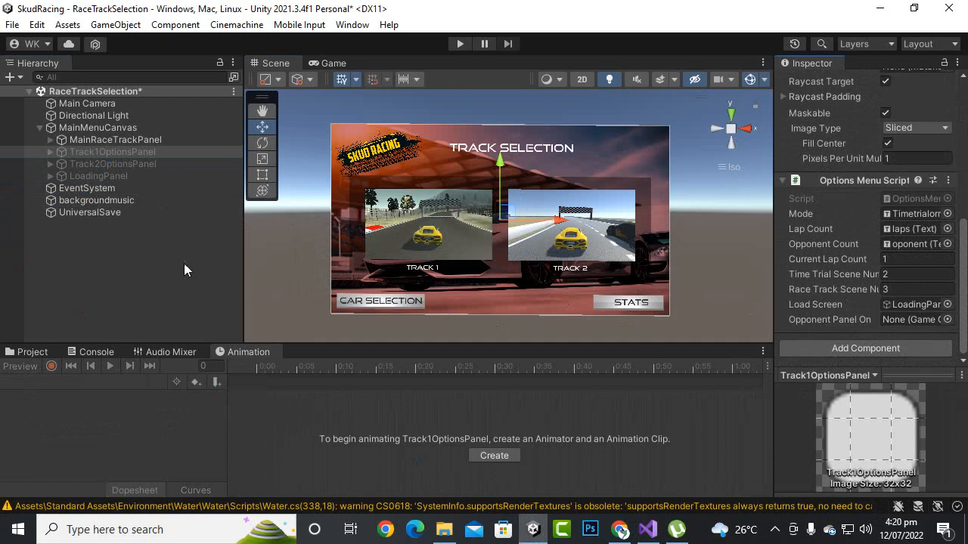
pyautogui.click(103, 162)
pyautogui.moveTo(105, 174); pyautogui.dragTo(911, 302)
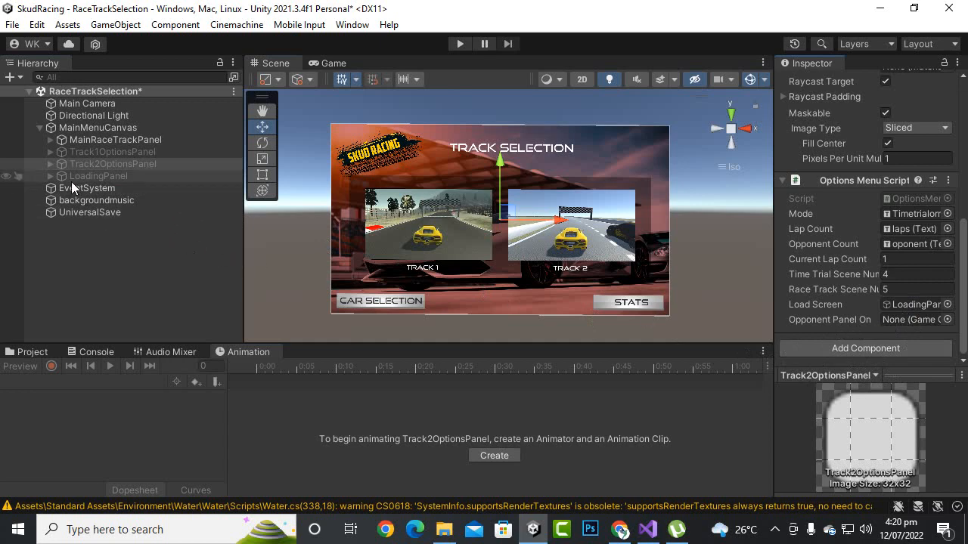
# Assign each track panel's own oponent object to Opponent Panel On in the Options Menu Scripts of Track2OptionsPanel and Track1OptionsPanel
pyautogui.click(49, 163)
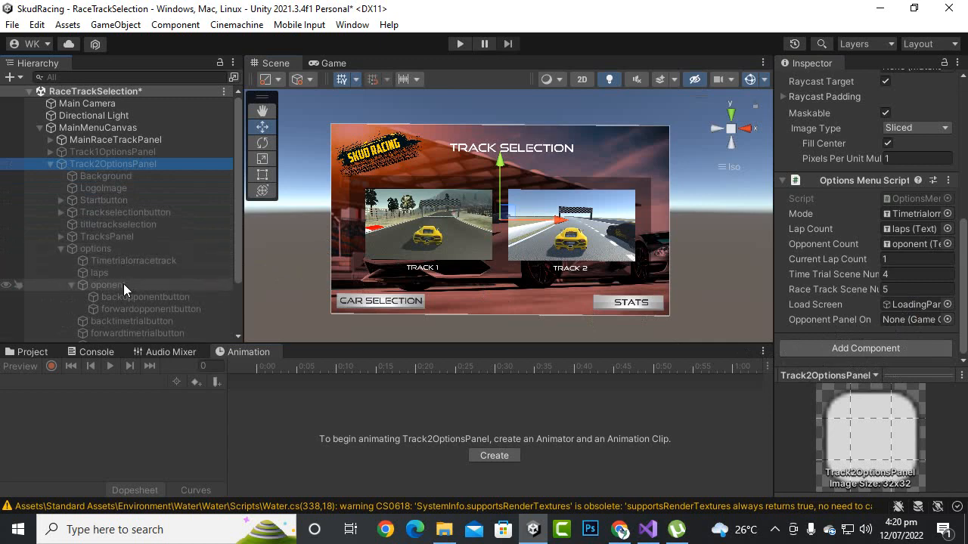
pyautogui.moveTo(123, 284); pyautogui.dragTo(905, 321)
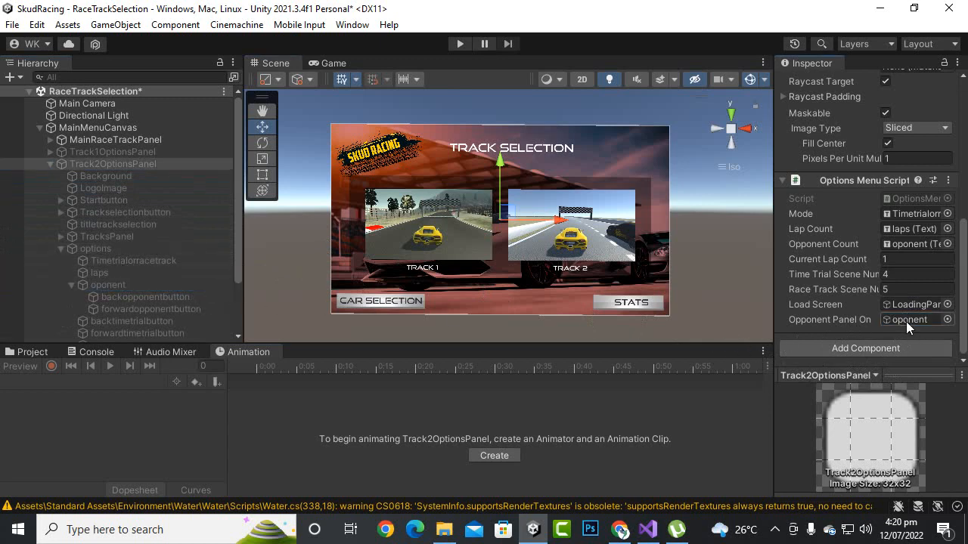
pyautogui.click(49, 165)
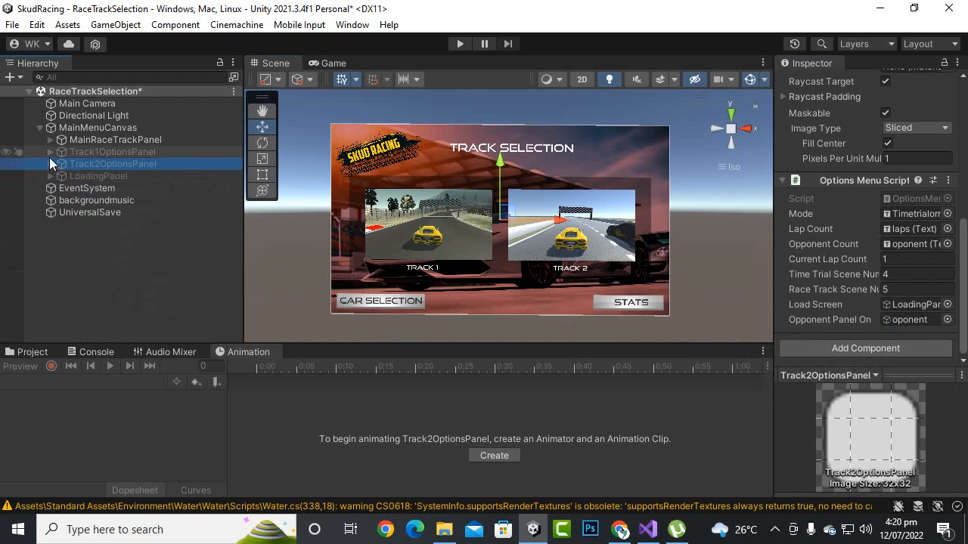
pyautogui.click(49, 152)
pyautogui.click(90, 153)
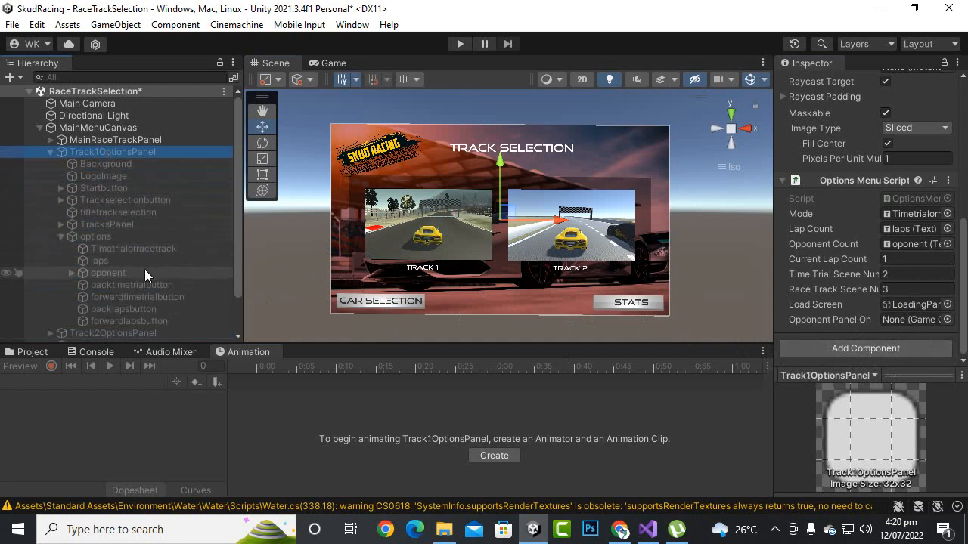
pyautogui.moveTo(120, 276); pyautogui.dragTo(911, 321)
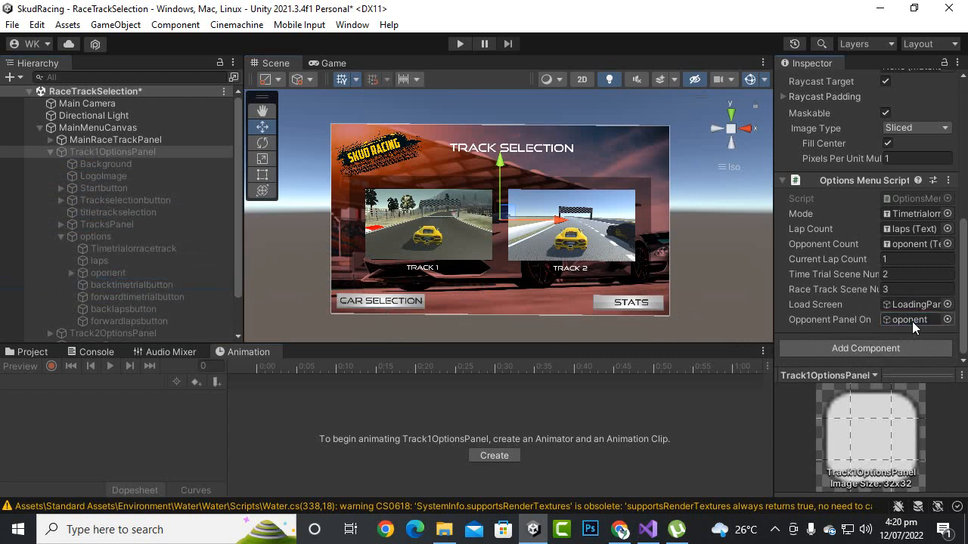
# Play-test the Track 1 options by switching the mode to Race and stepping the opponent count up to 7
pyautogui.click(461, 43)
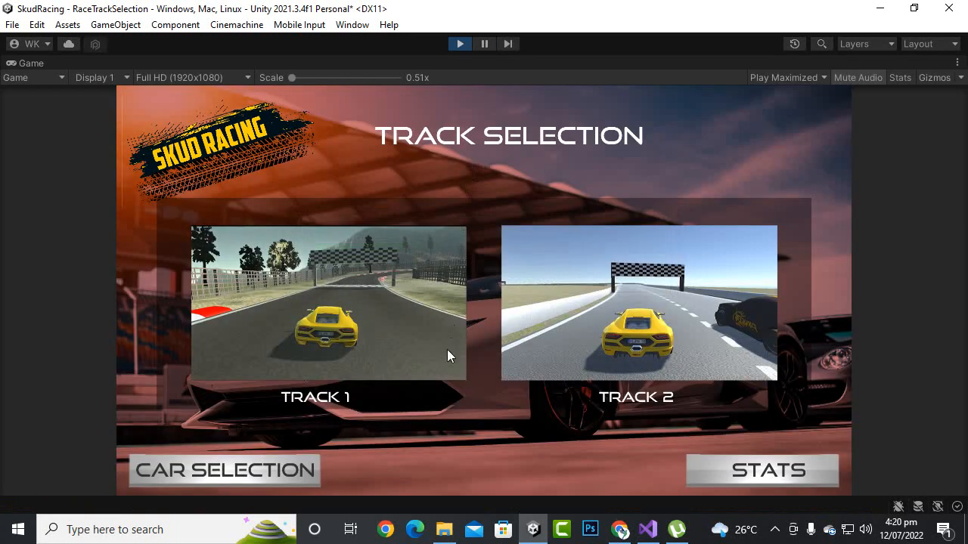
pyautogui.click(351, 331)
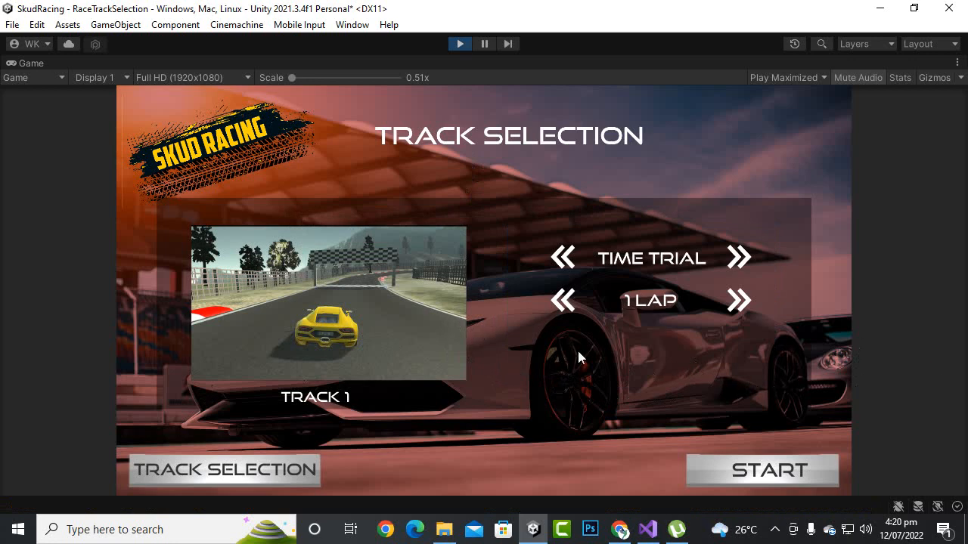
pyautogui.click(739, 257)
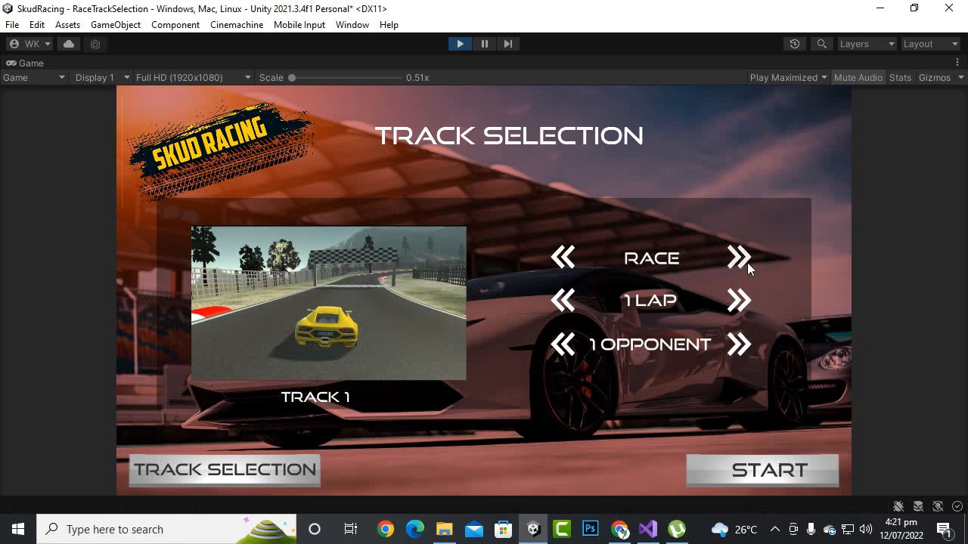
pyautogui.click(741, 352)
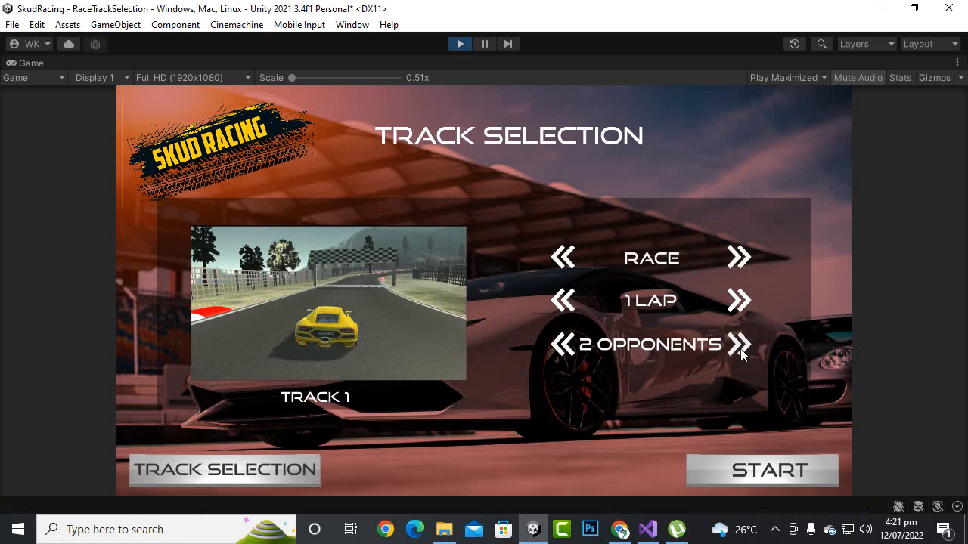
pyautogui.click(563, 346)
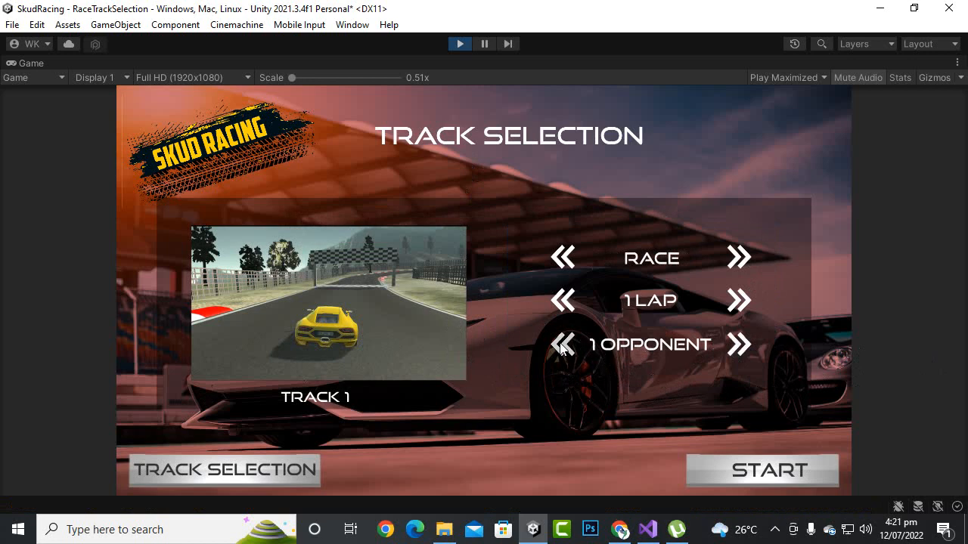
pyautogui.click(742, 348)
pyautogui.click(742, 348)
pyautogui.click(744, 348)
pyautogui.click(743, 348)
pyautogui.click(744, 348)
pyautogui.click(744, 348)
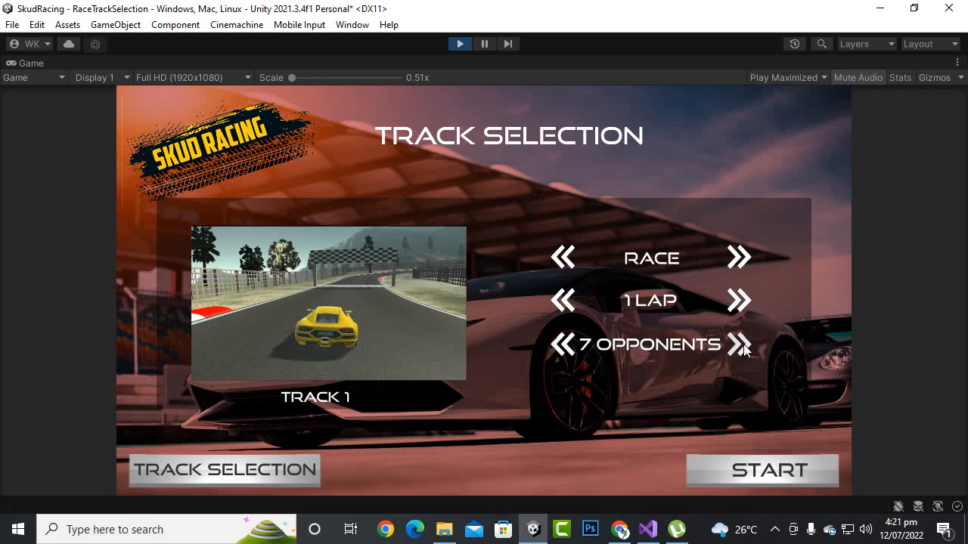
# Test starting Track 1 in Time Trial mode with 2 laps, and stop play mode after the race scene loads
pyautogui.click(563, 258)
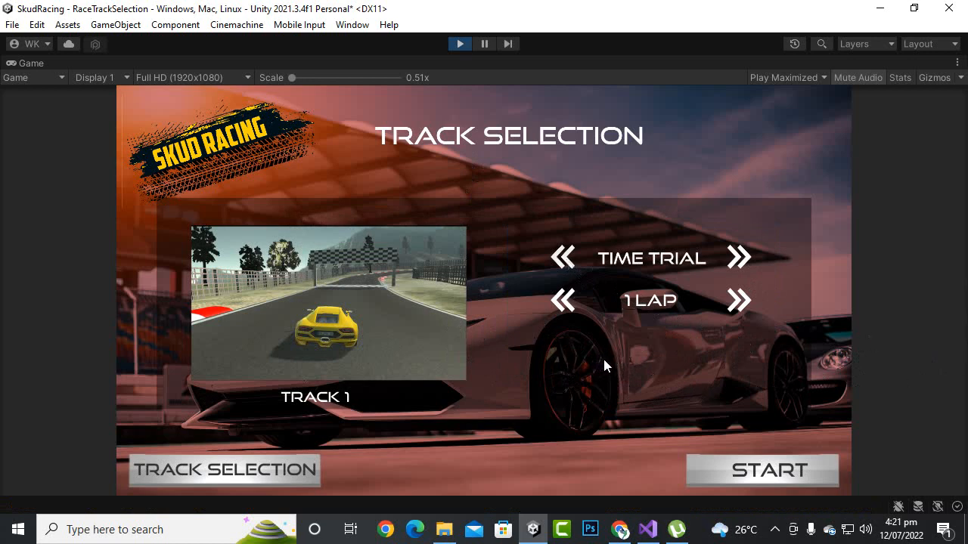
pyautogui.click(739, 301)
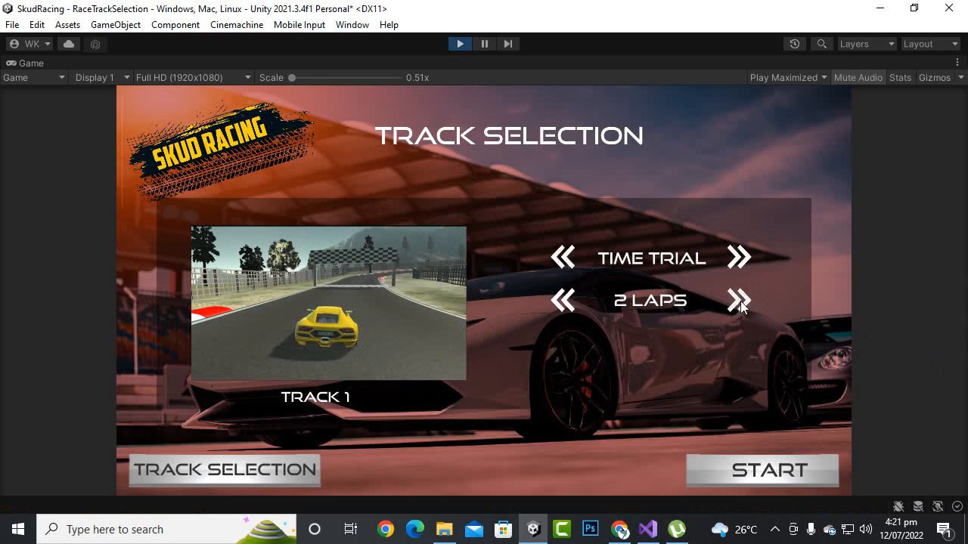
pyautogui.click(766, 473)
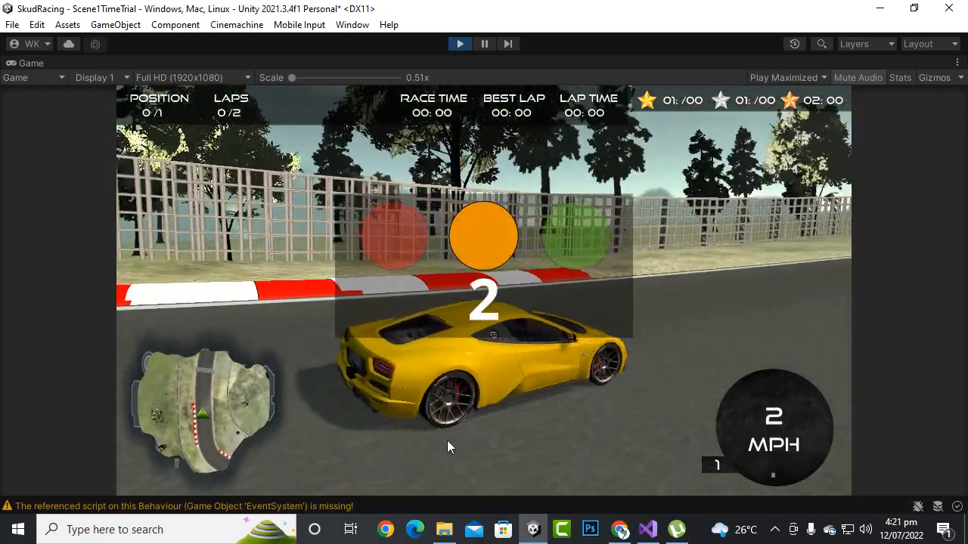
pyautogui.click(460, 43)
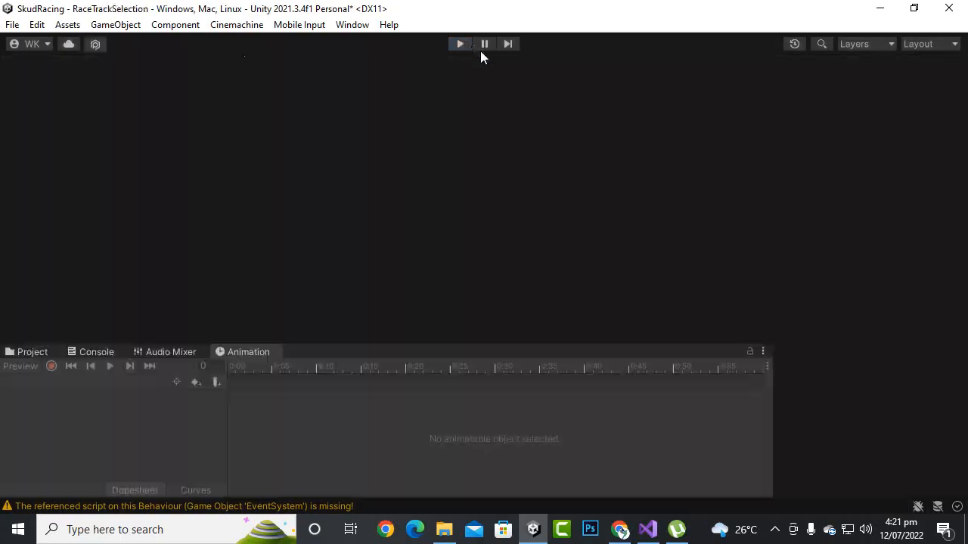
# Switch to Visual Studio, set the WaitForSeconds delay to .1f in both WaitToLoad2 and WaitToLoad, and save the script
pyautogui.click(648, 529)
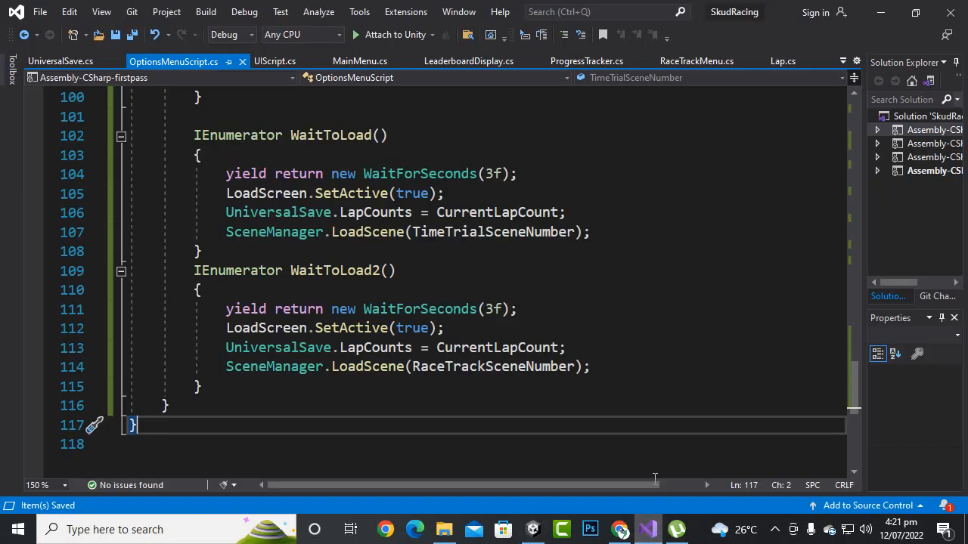
pyautogui.click(487, 313)
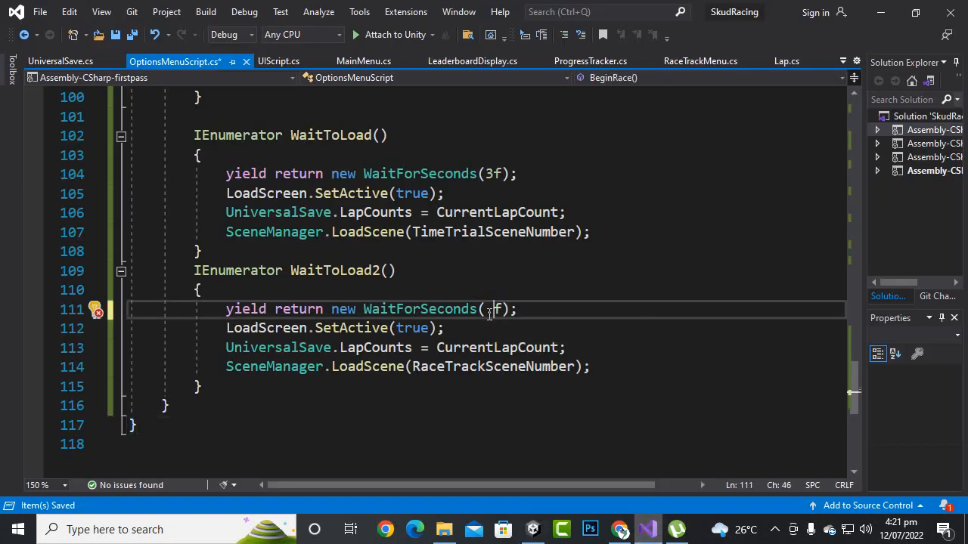
pyautogui.write('1')
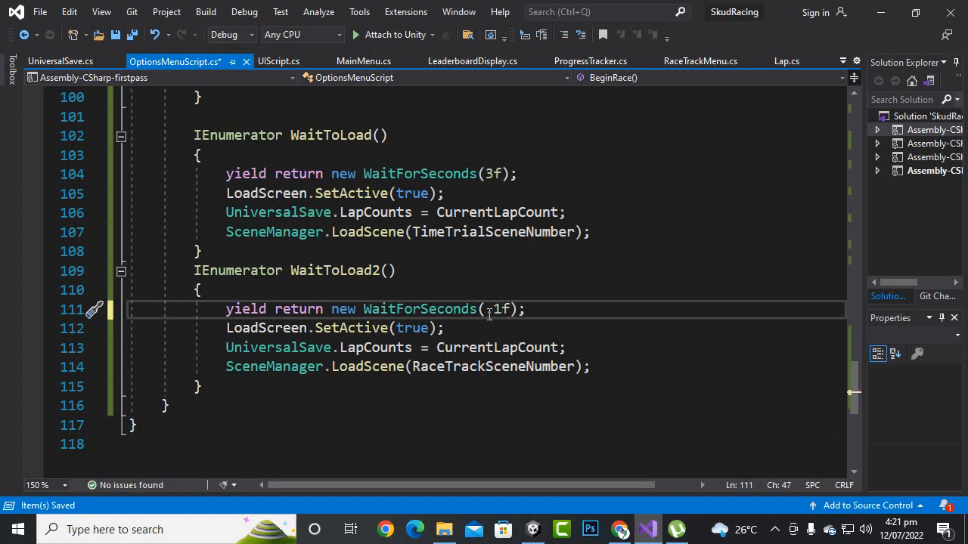
pyautogui.click(487, 174)
pyautogui.hotkey('shift', 'Right')
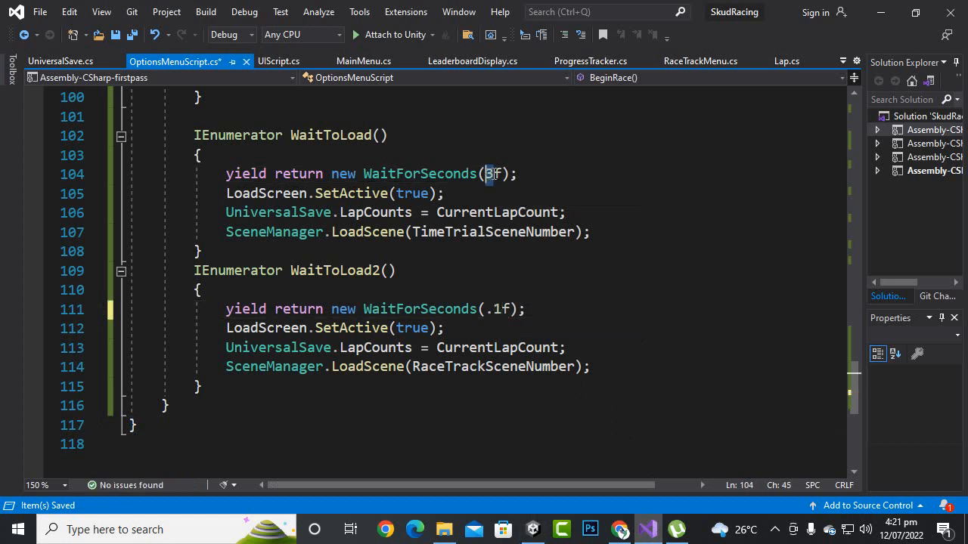
pyautogui.write('.1')
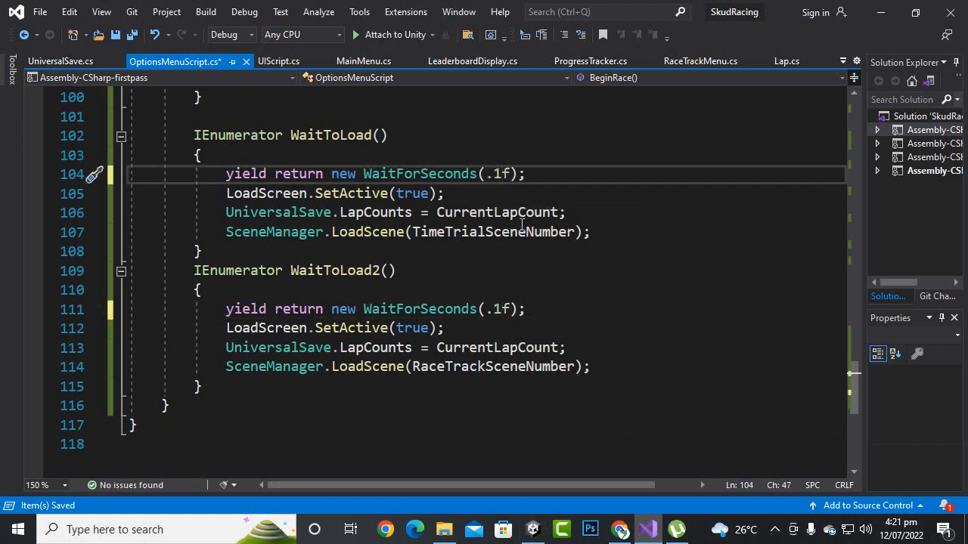
pyautogui.hotkey('ctrl', 's')
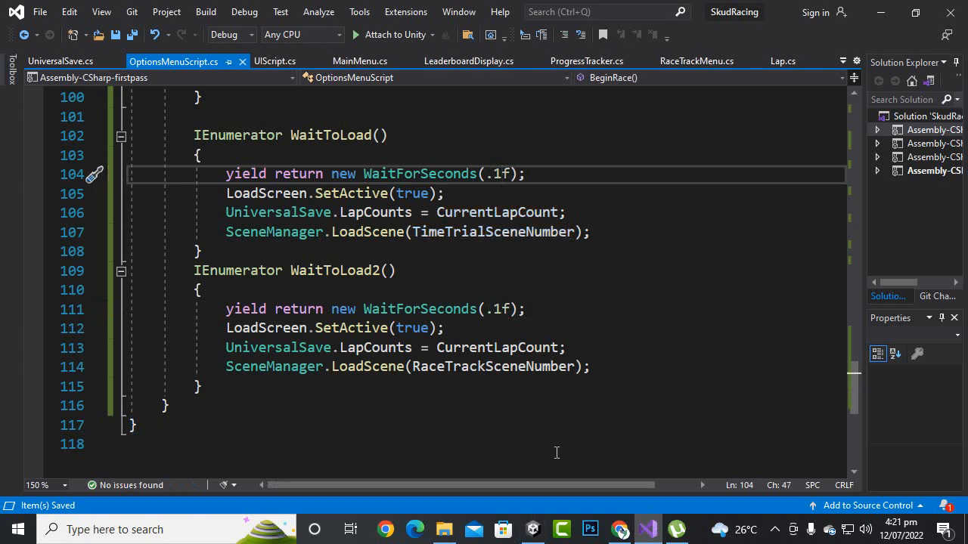
# Switch to Unity, run the RaceTrackSelection scene in play mode and open the Track 1 options
pyautogui.moveTo(534, 529)
pyautogui.click(533, 482)
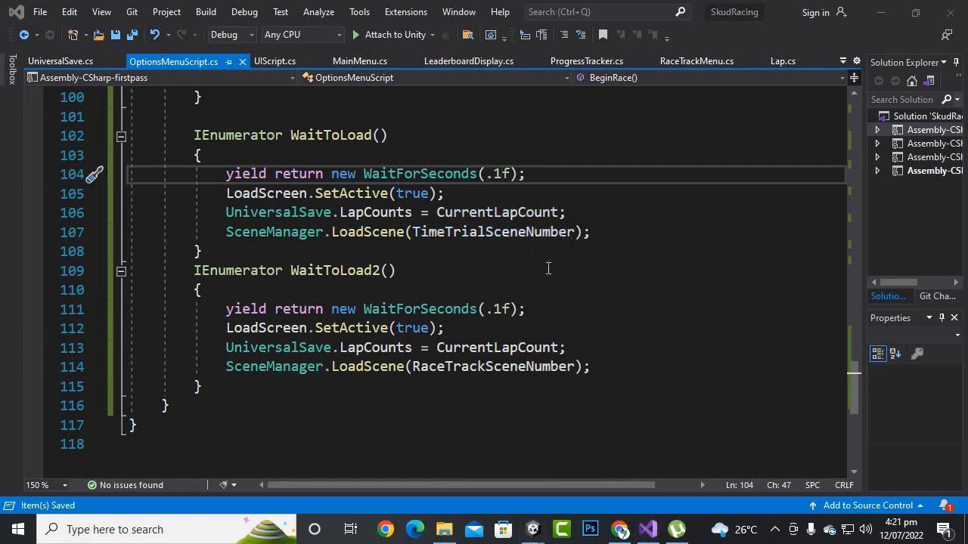
pyautogui.click(881, 19)
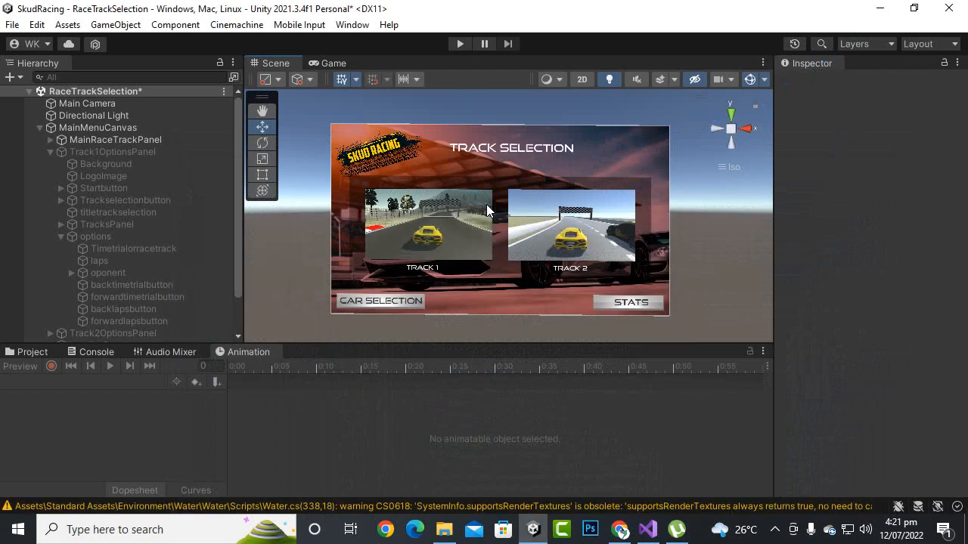
pyautogui.click(458, 42)
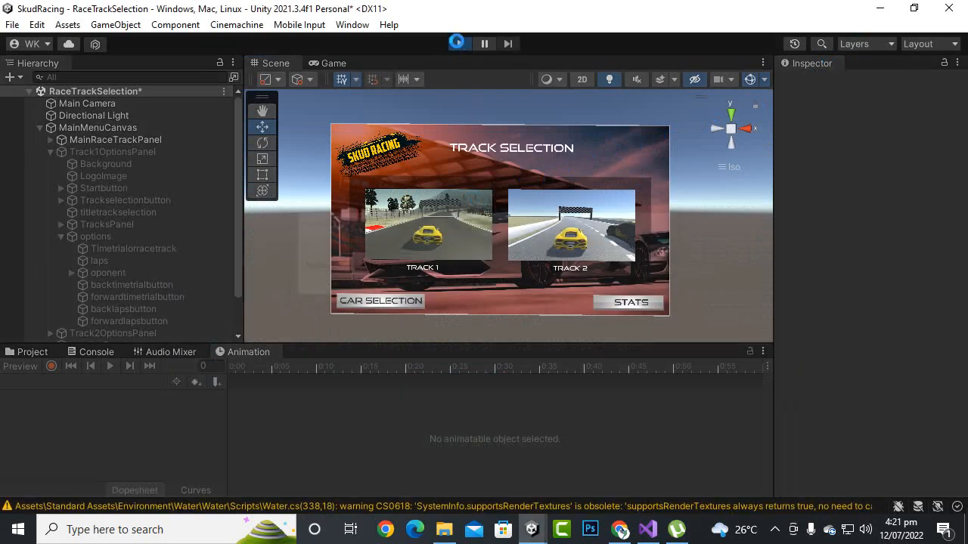
pyautogui.click(774, 529)
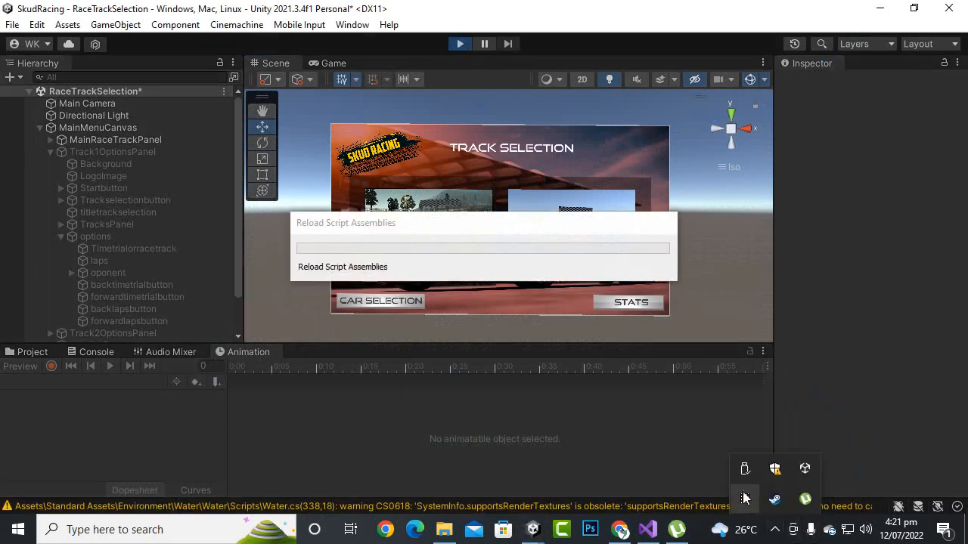
pyautogui.click(365, 338)
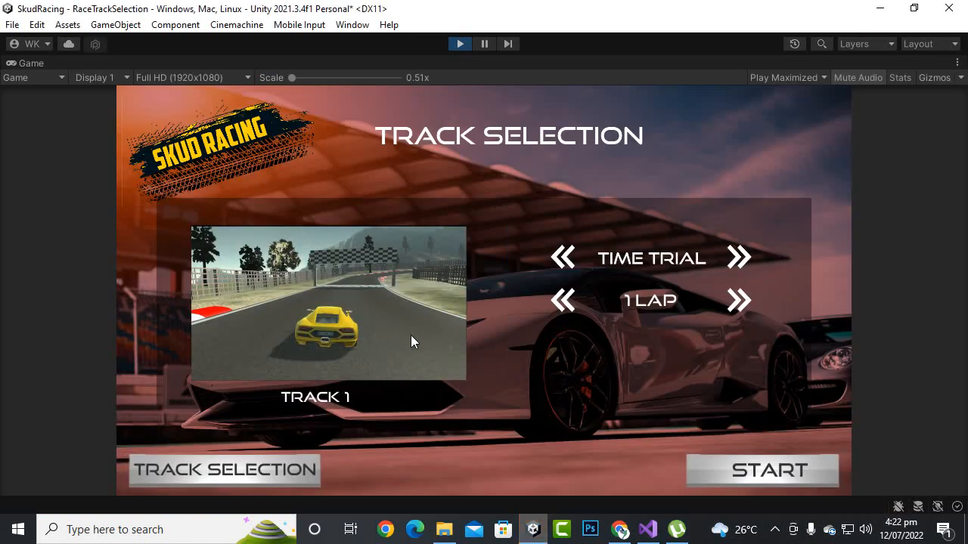
# Toggle Track 1's mode to Race and back, test starting Time Trial with 3 laps, and stop play mode after the race loads
pyautogui.click(738, 258)
pyautogui.click(563, 257)
pyautogui.click(738, 306)
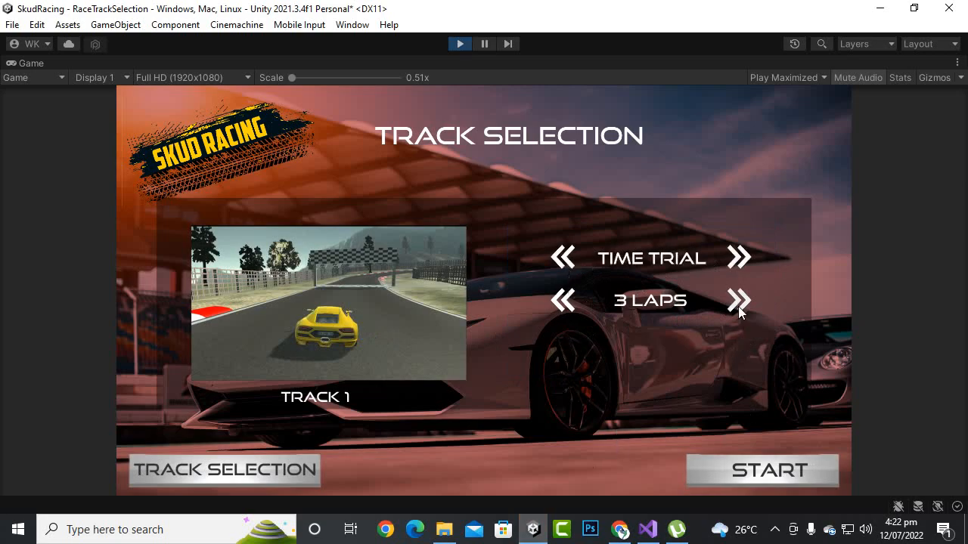
pyautogui.click(747, 468)
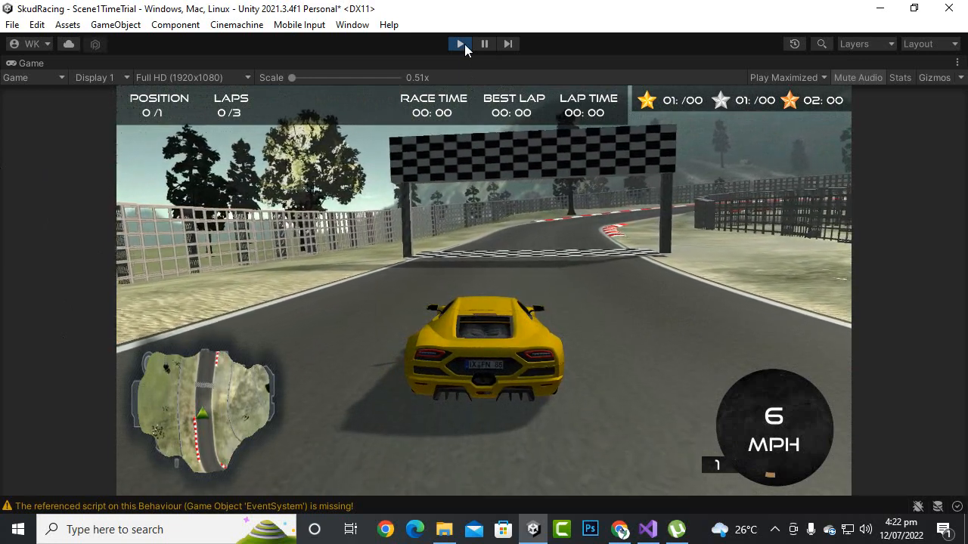
pyautogui.click(463, 44)
# Play-test Track 2 in Time Trial mode with 2 laps, drive the car forward briefly, and stop play mode
pyautogui.click(463, 45)
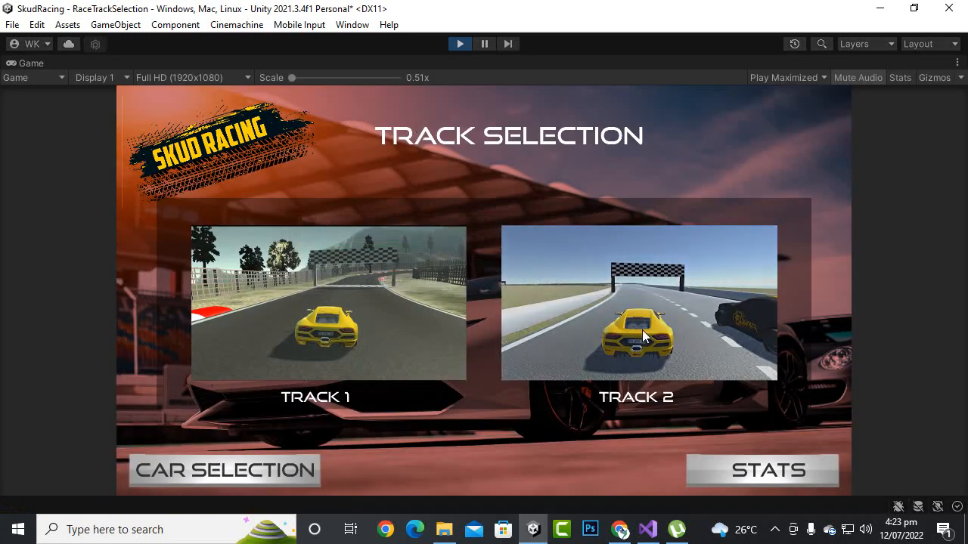
pyautogui.click(642, 336)
pyautogui.click(738, 302)
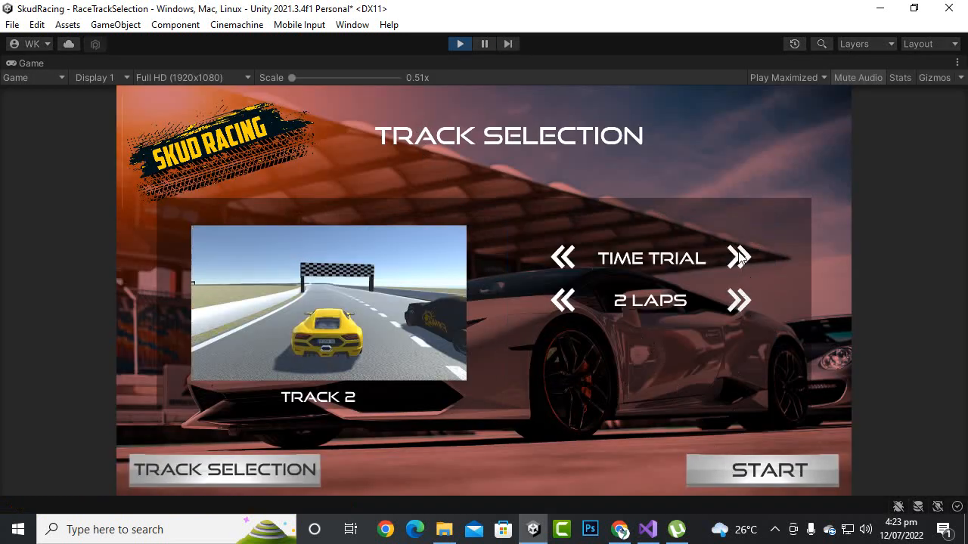
pyautogui.click(739, 480)
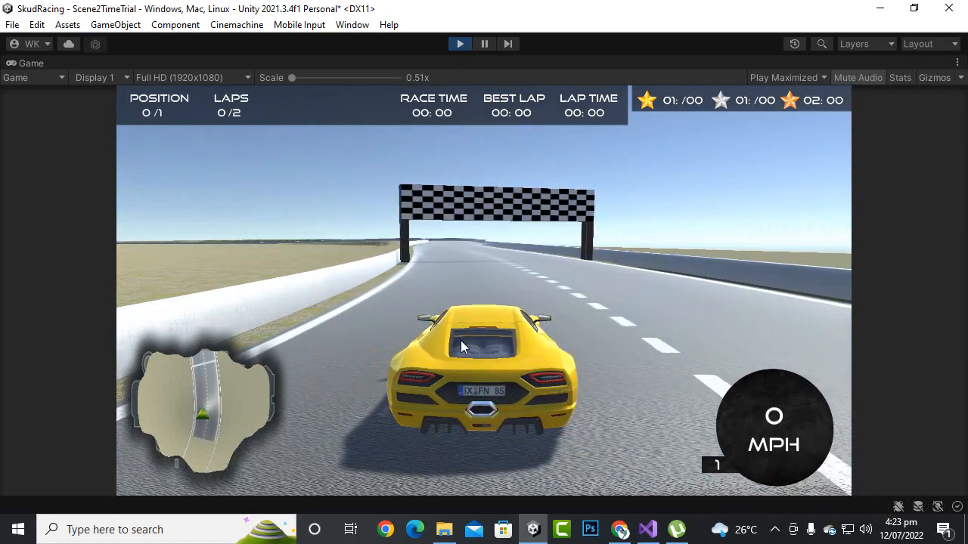
pyautogui.press('w')
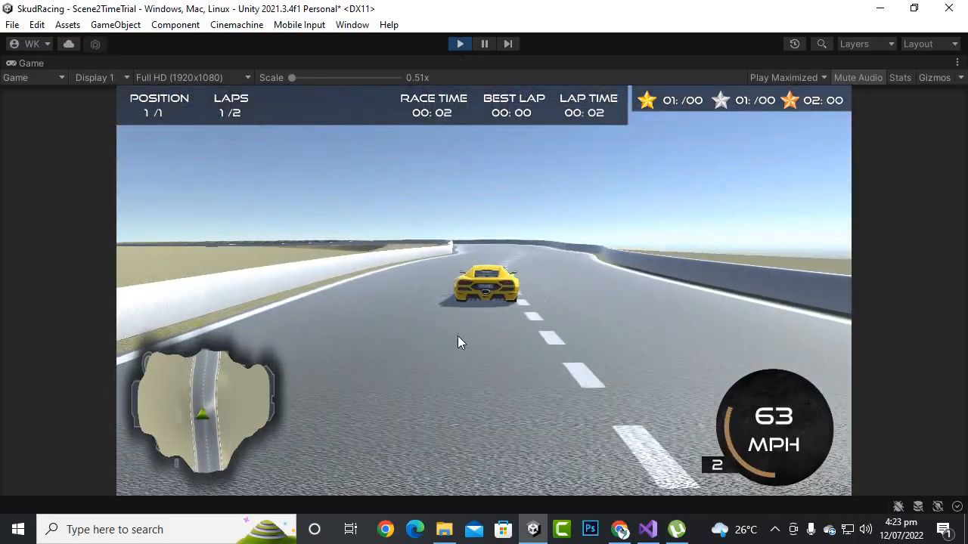
pyautogui.click(460, 44)
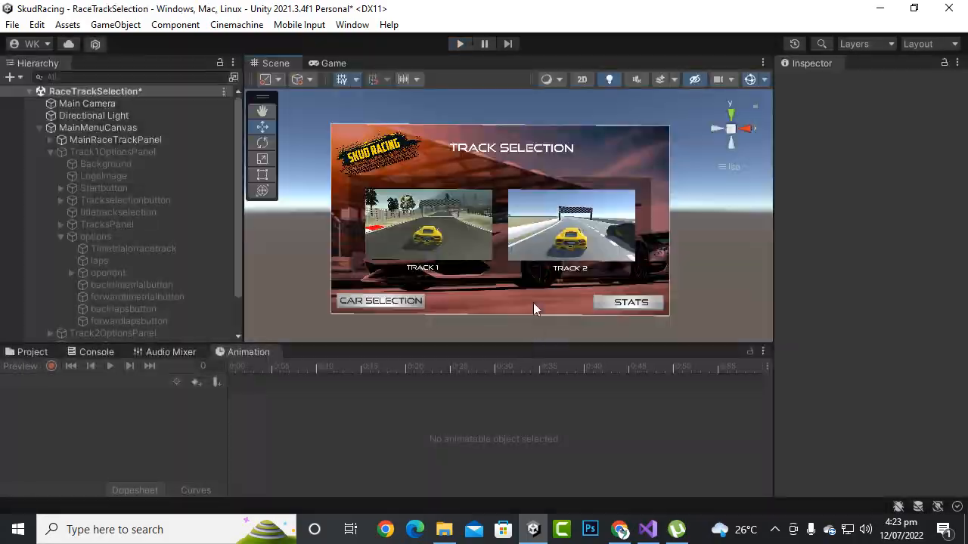
# Save the RaceTrackSelection scene and collapse Track1OptionsPanel in the hierarchy
pyautogui.hotkey('ctrl', 's')
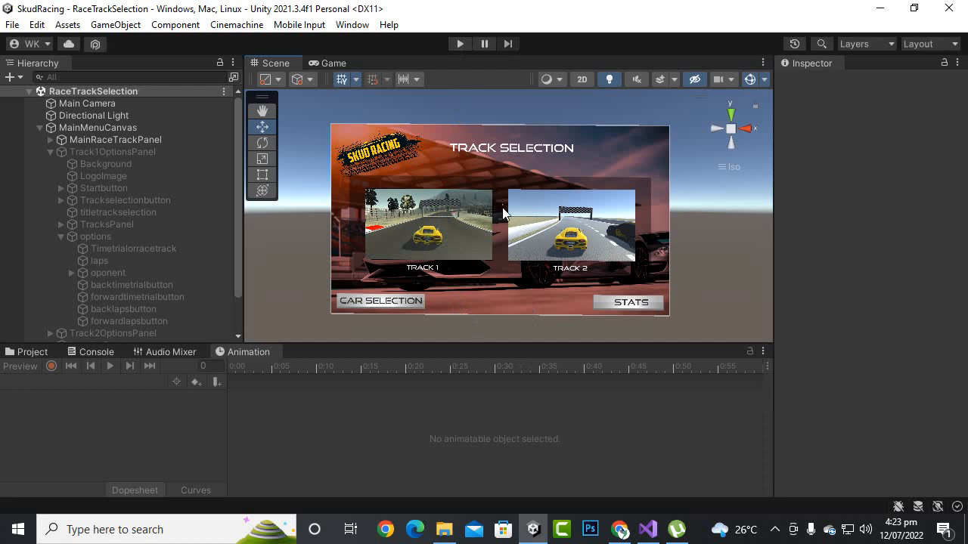
pyautogui.click(51, 152)
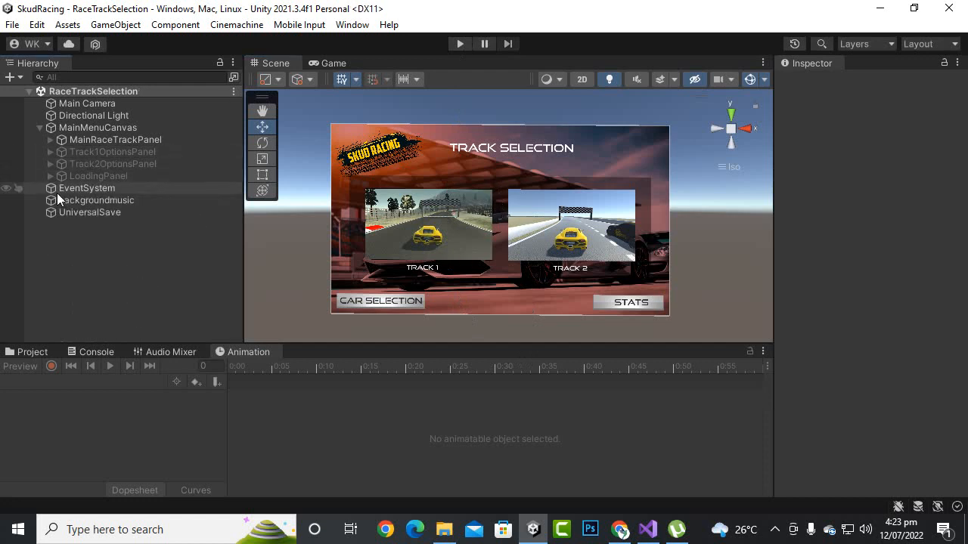